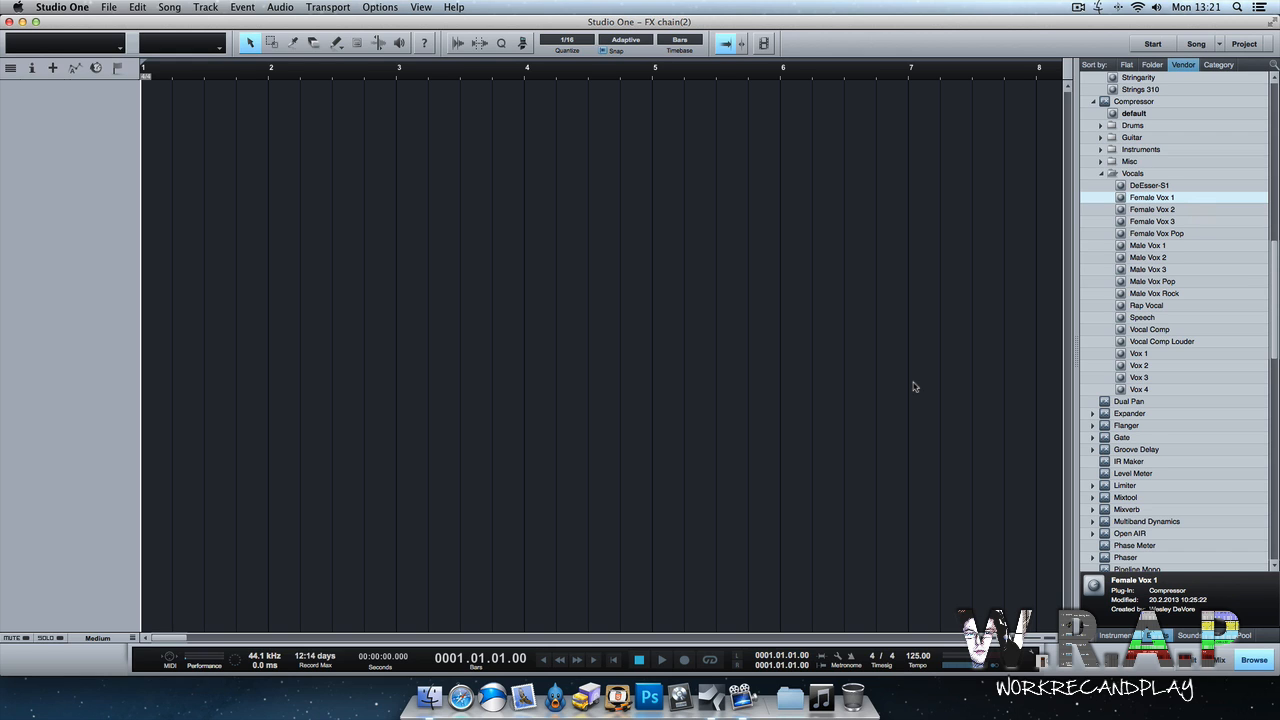
Create a new audio track carrying the Pro EQ 'Female Pop Vox' and Compressor 'Female Vox 1' presets as inserts.
scroll(1195, 397, "down", 10)
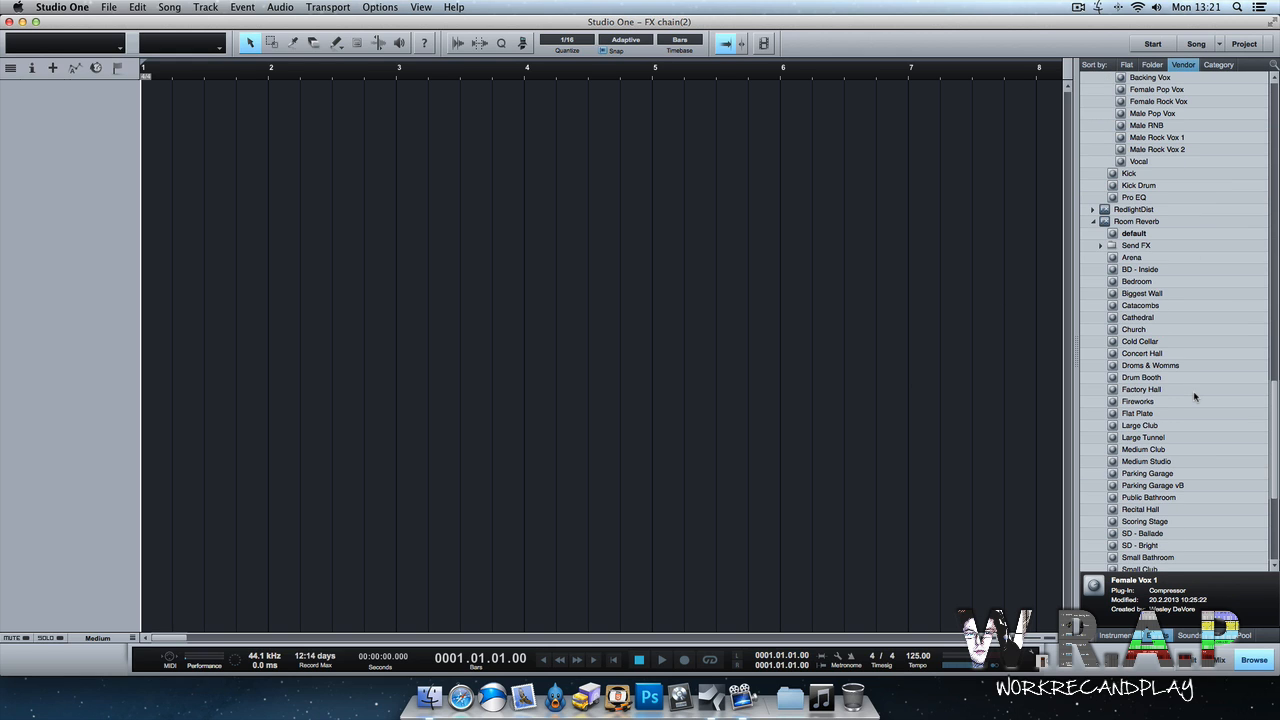
scroll(1193, 397, "up", 10)
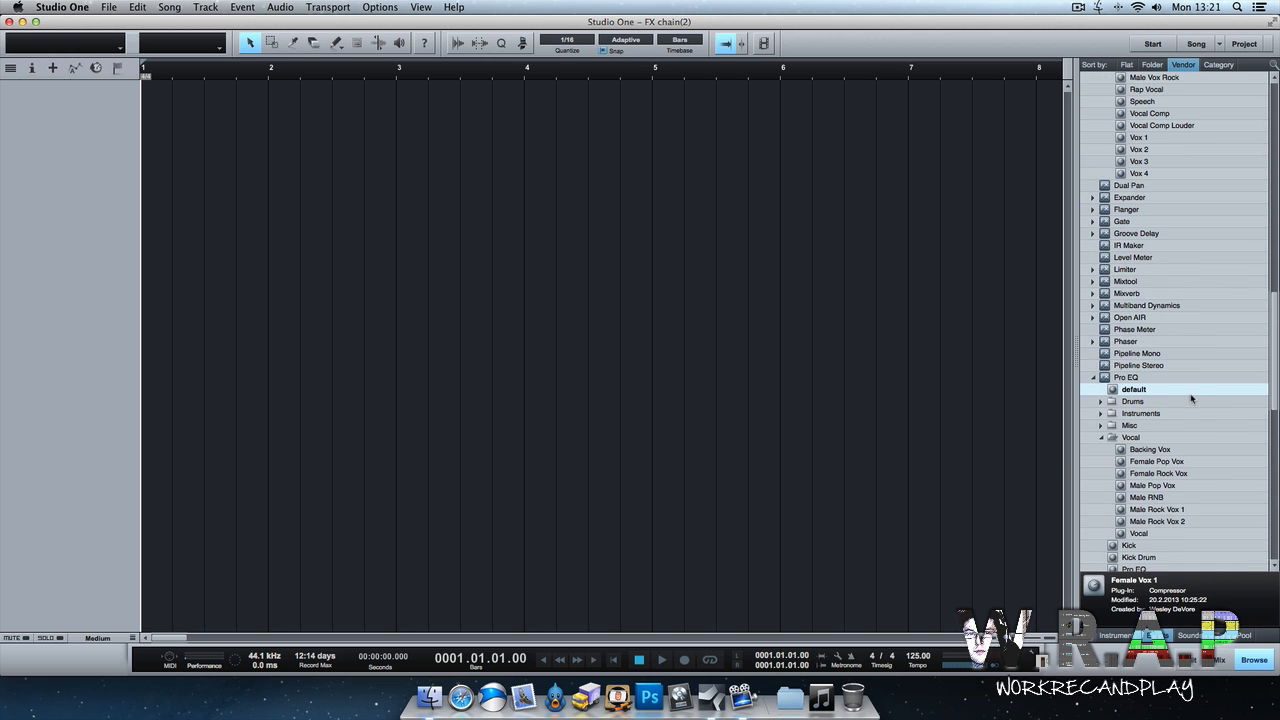
double_click(1166, 402)
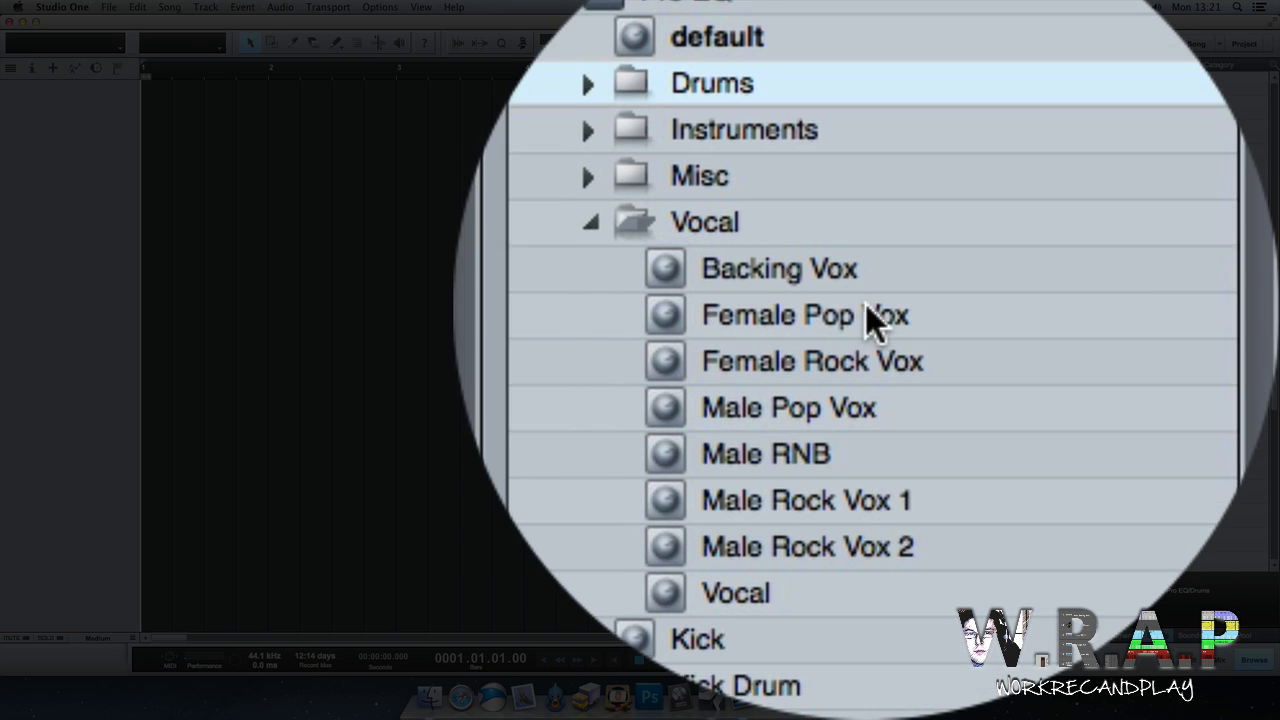
left_click(880, 310)
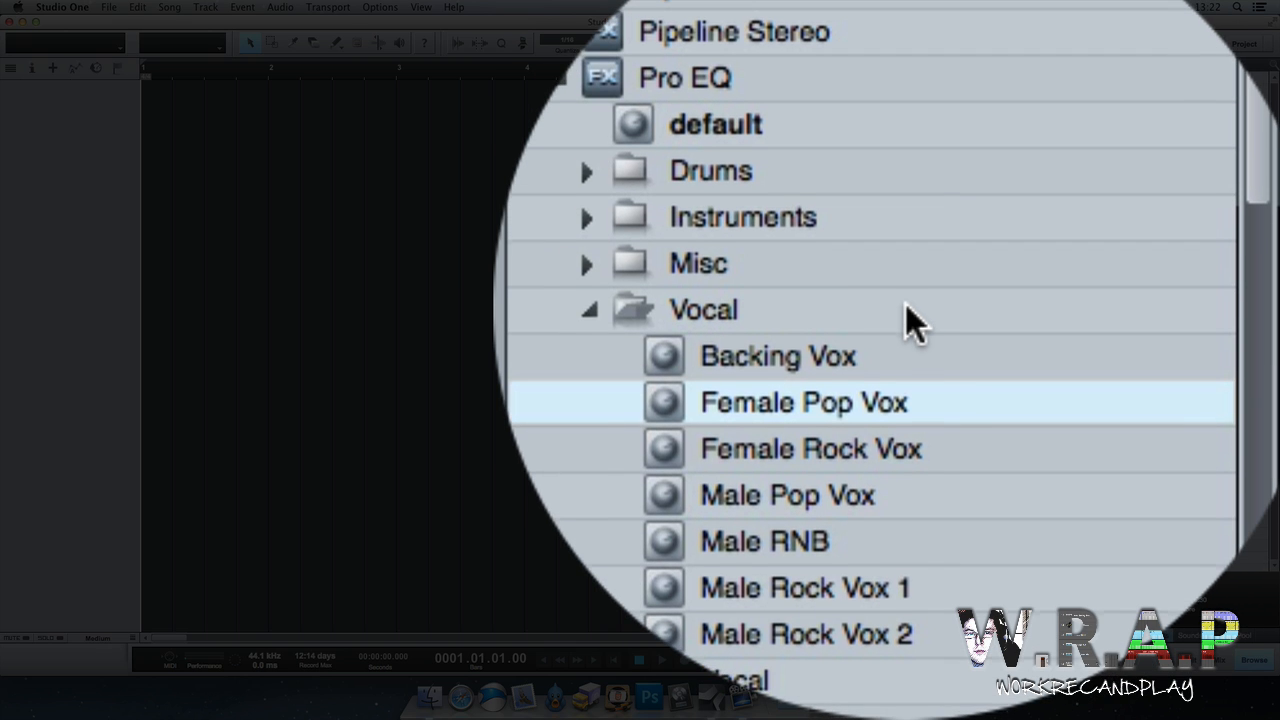
scroll(905, 304, "up", 15)
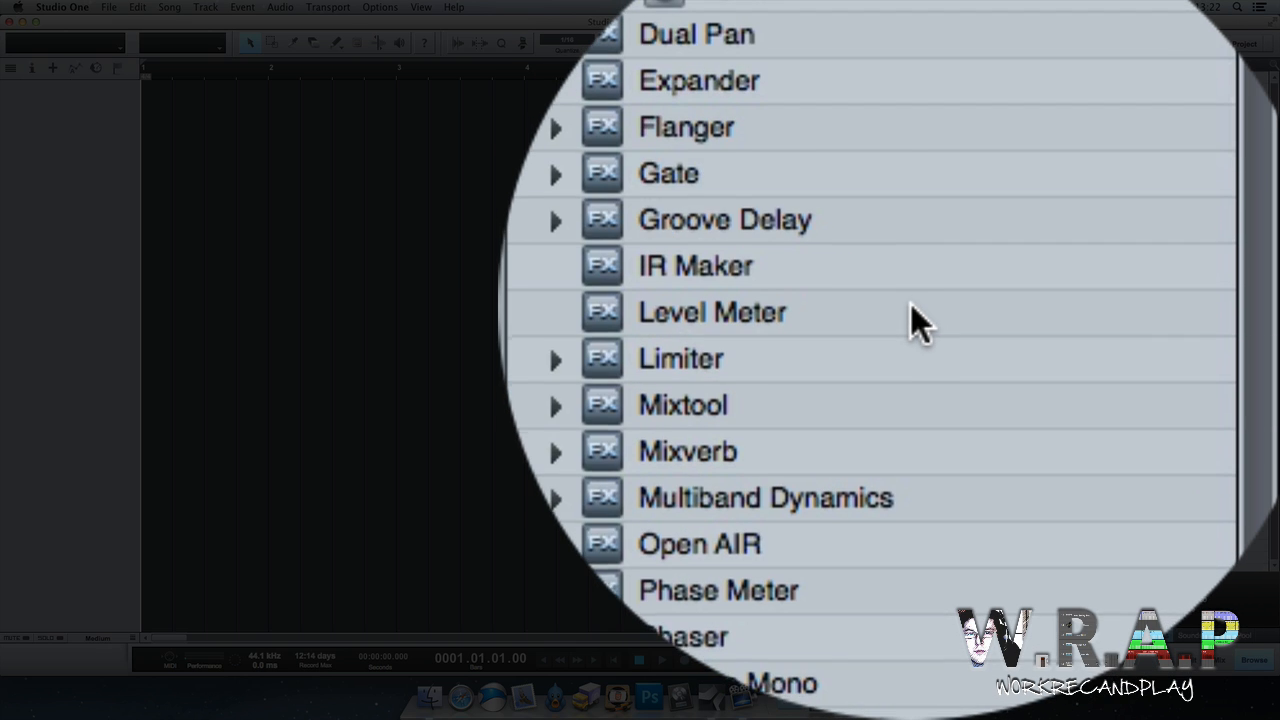
scroll(919, 304, "down", 1)
scroll(919, 304, "up", 5)
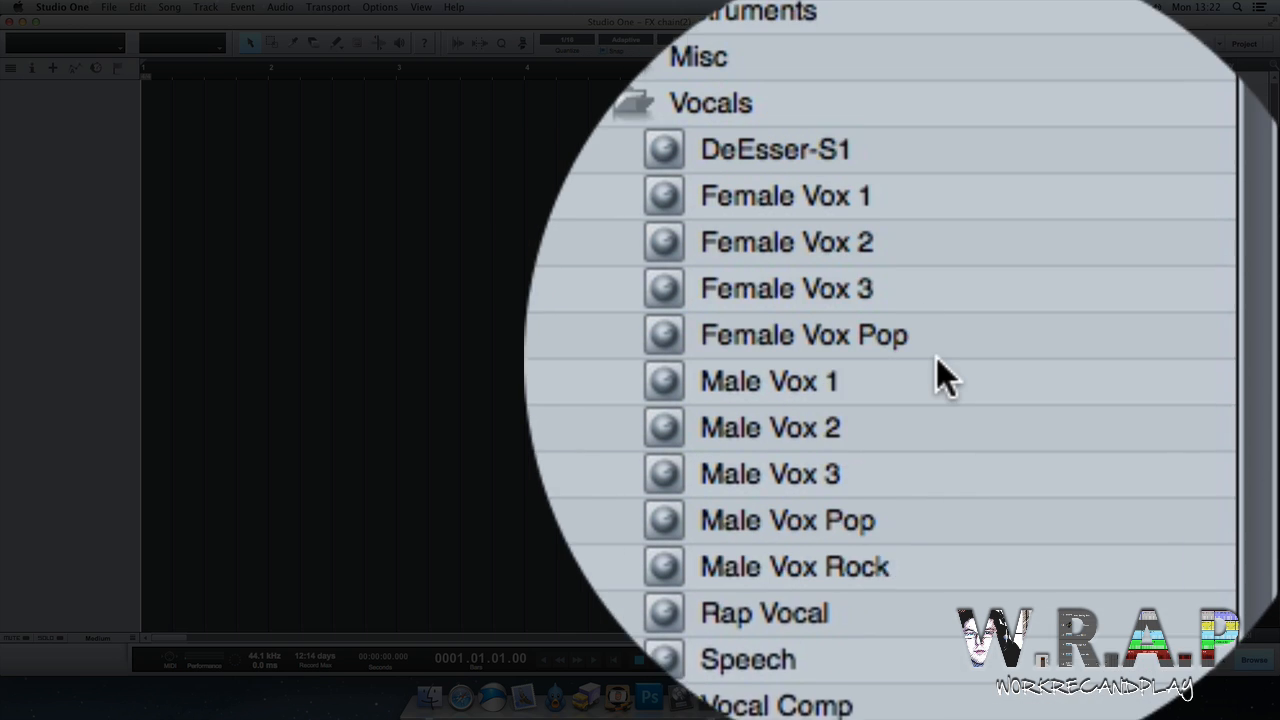
left_click(868, 354)
scroll(952, 304, "down", 3)
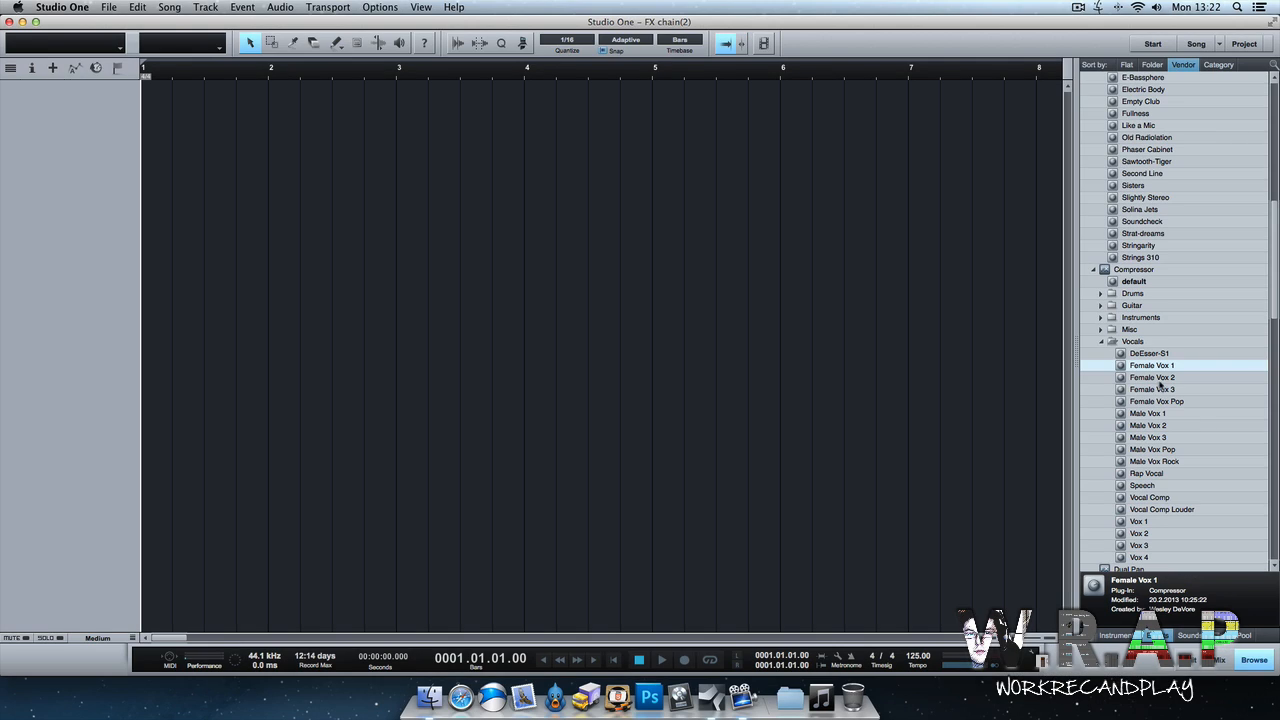
left_click_drag(1163, 367, 624, 303)
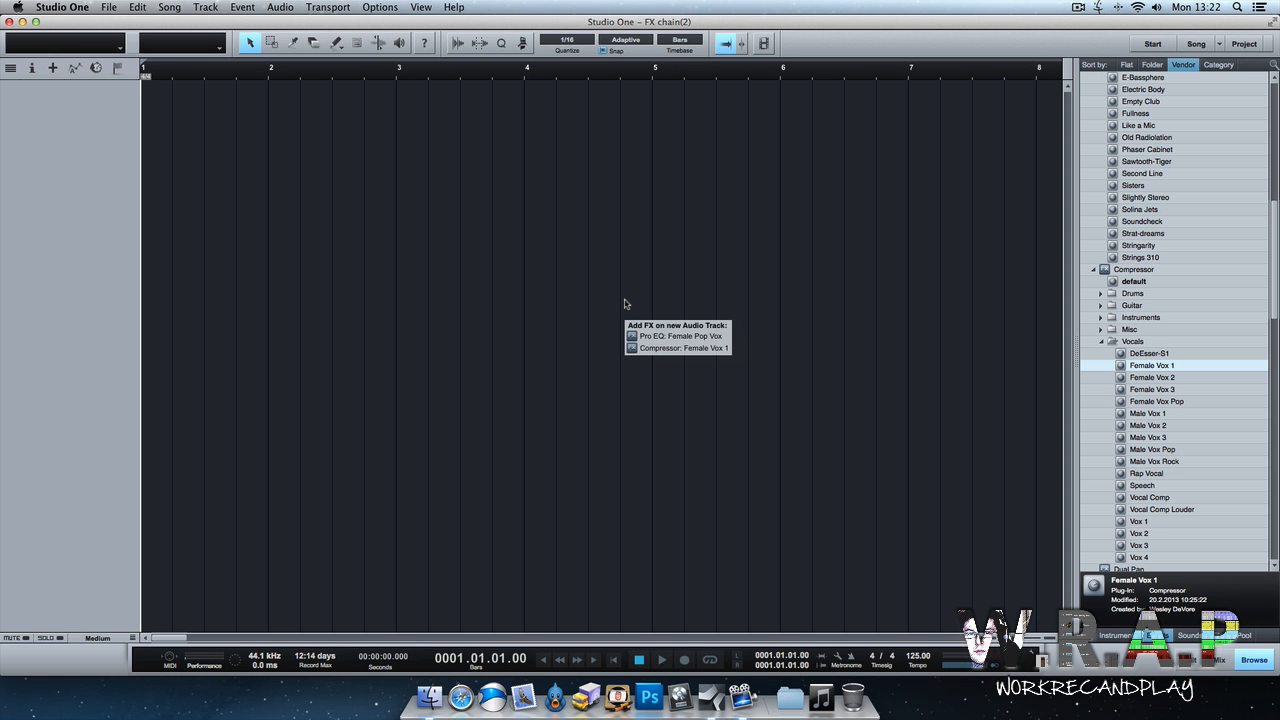
left_click_drag(624, 304, 85, 100)
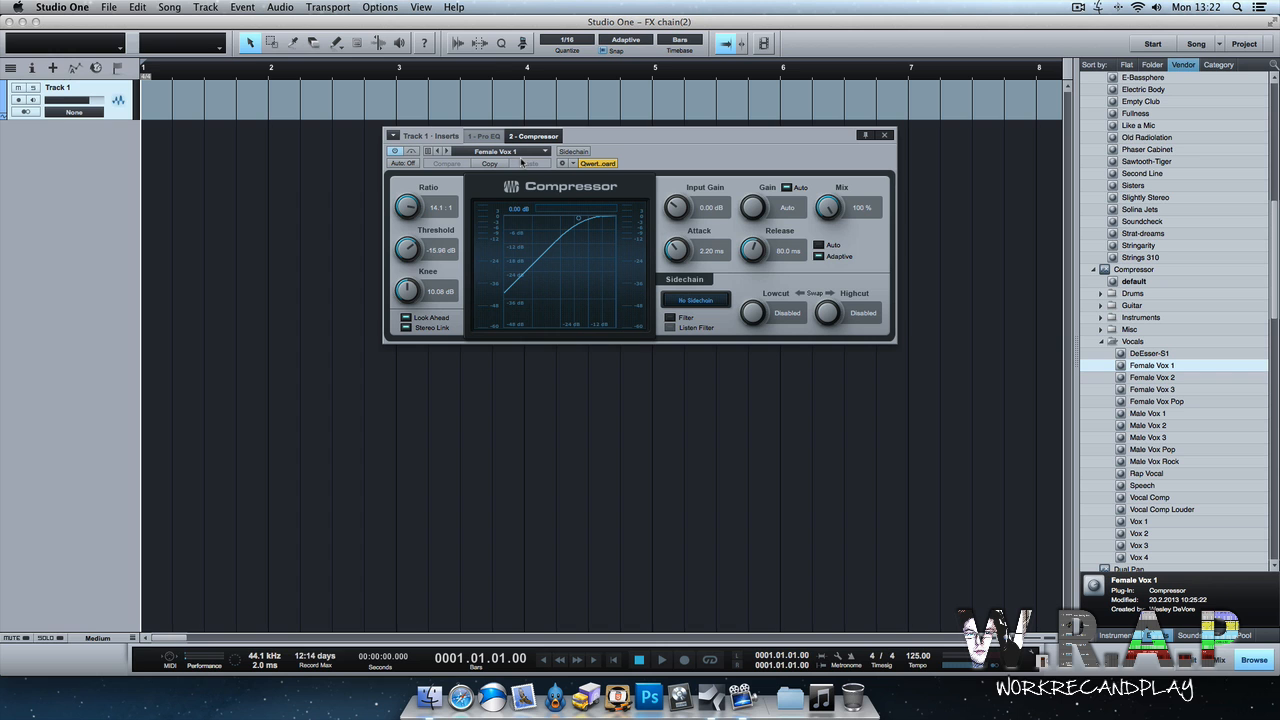
Open the track inspector and view the Pro EQ insert before closing the plugin editor.
key("F4")
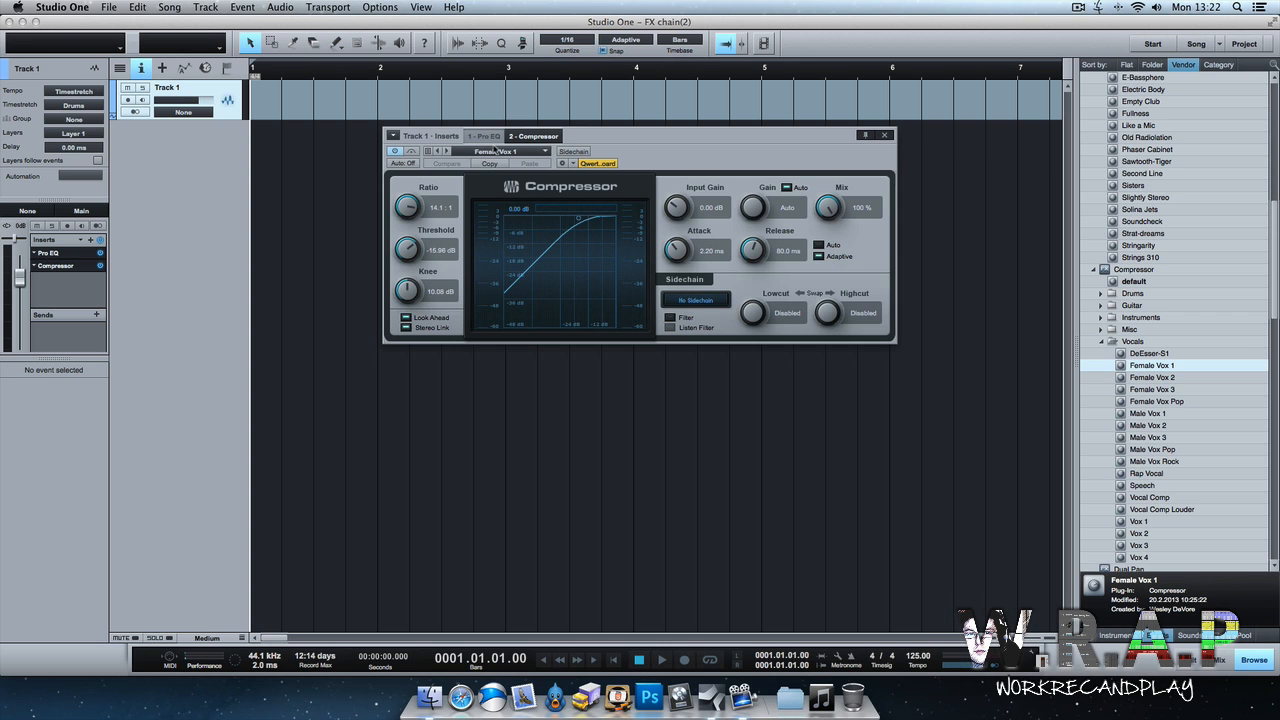
left_click(484, 136)
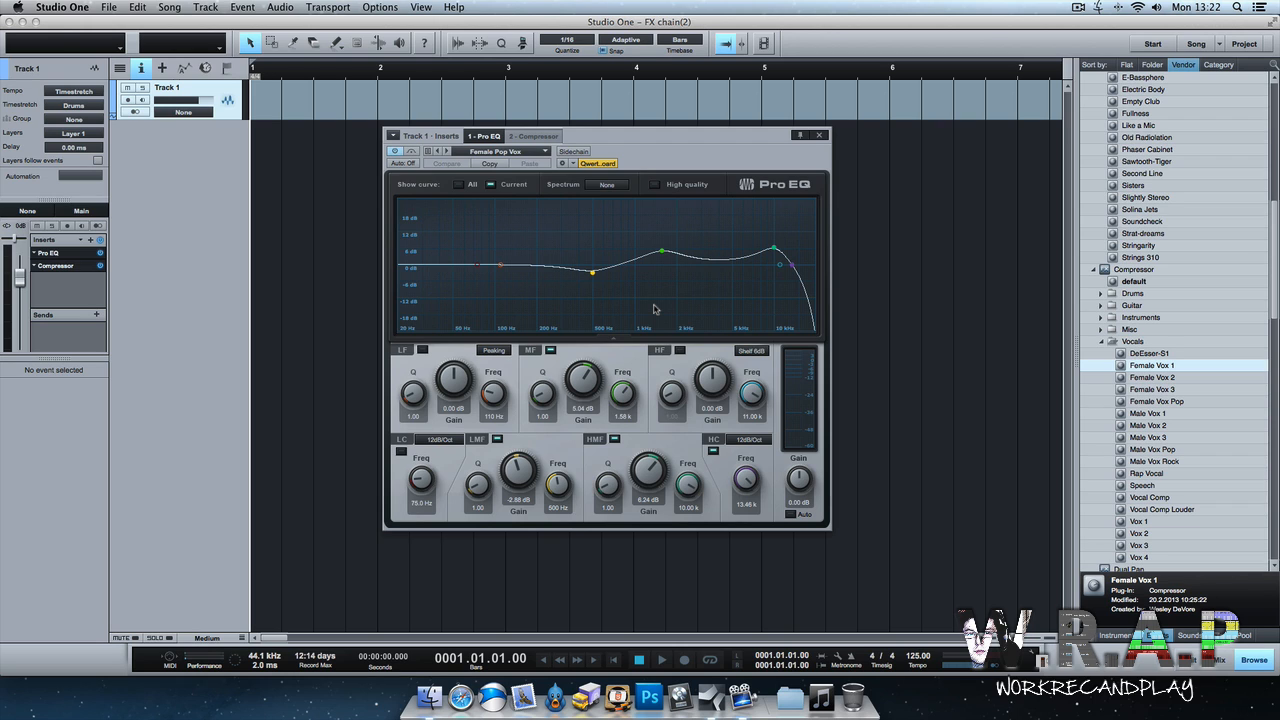
left_click(820, 137)
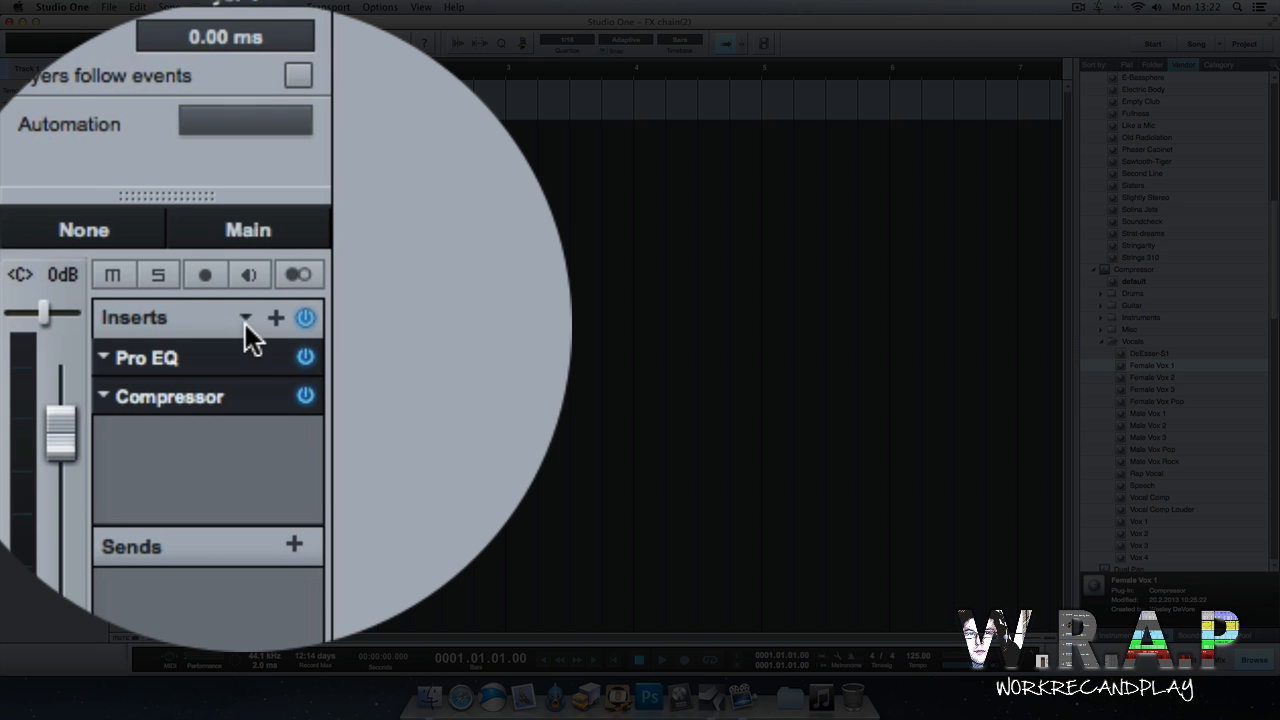
Store the track's insert chain as an FX chain named Female Lead.
left_click(246, 322)
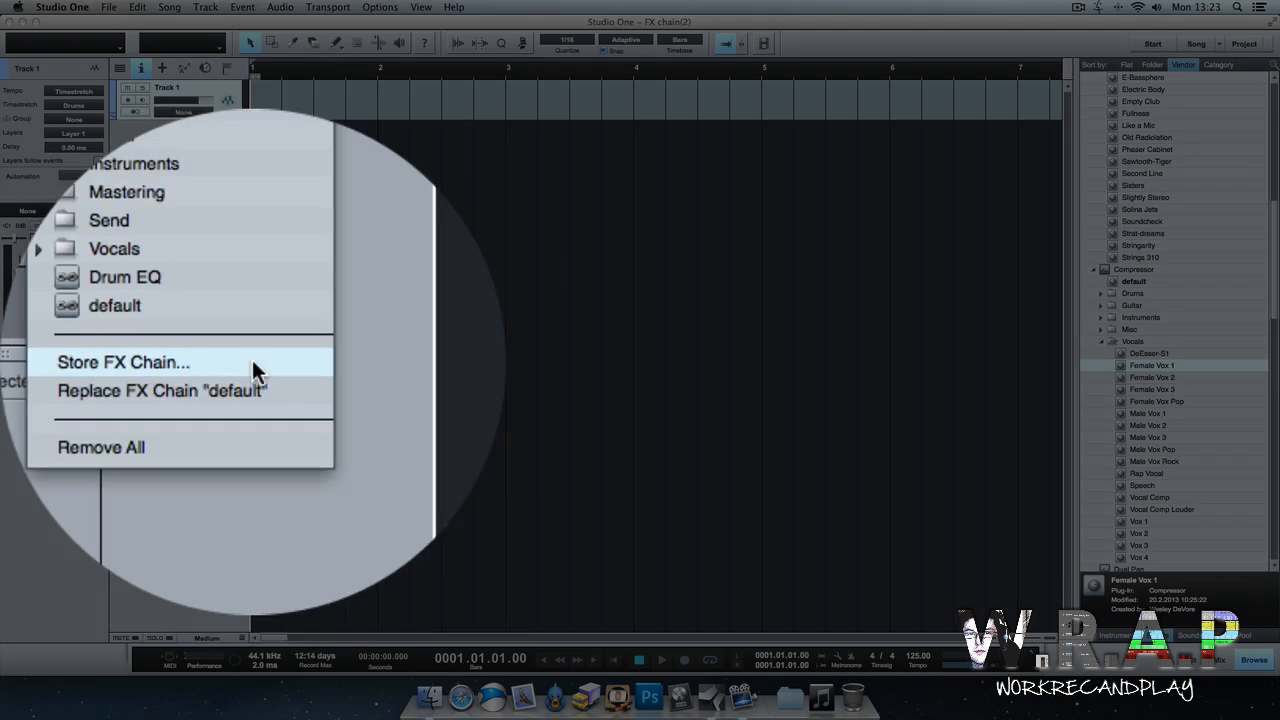
left_click(173, 366)
type("F")
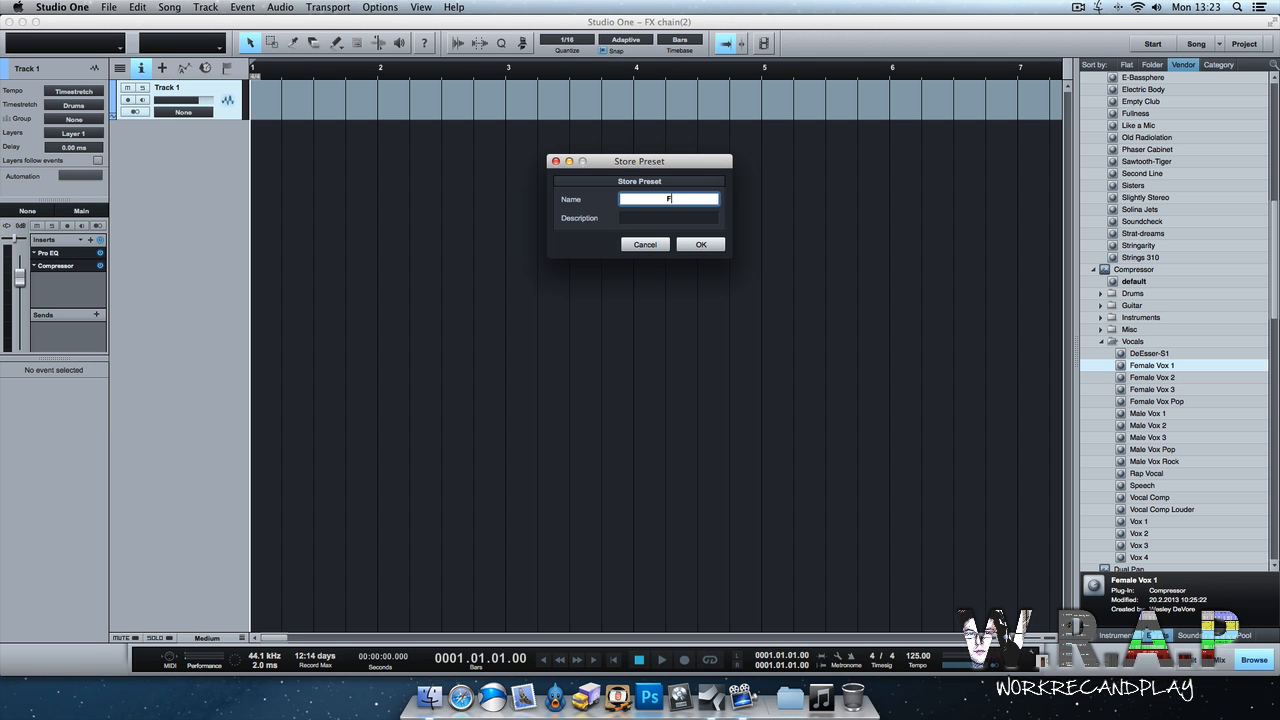
type("emale Lead")
key("Return")
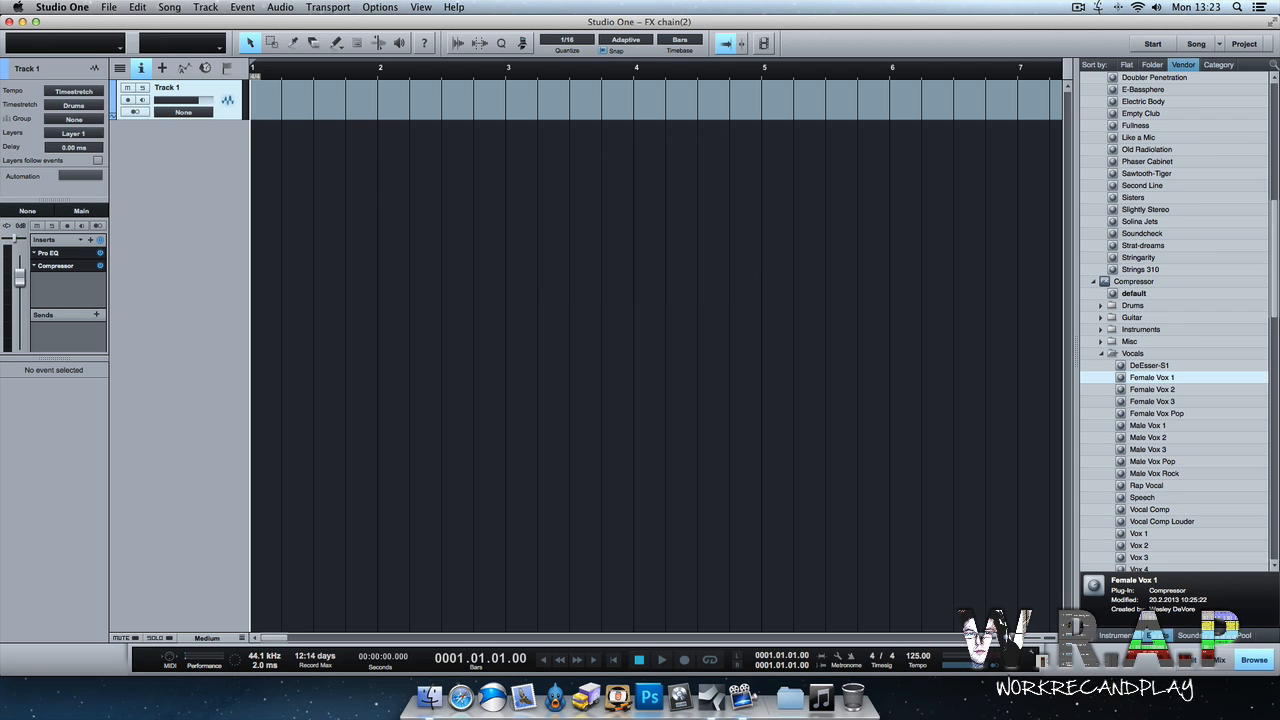
Remove Track 1.
right_click(230, 90)
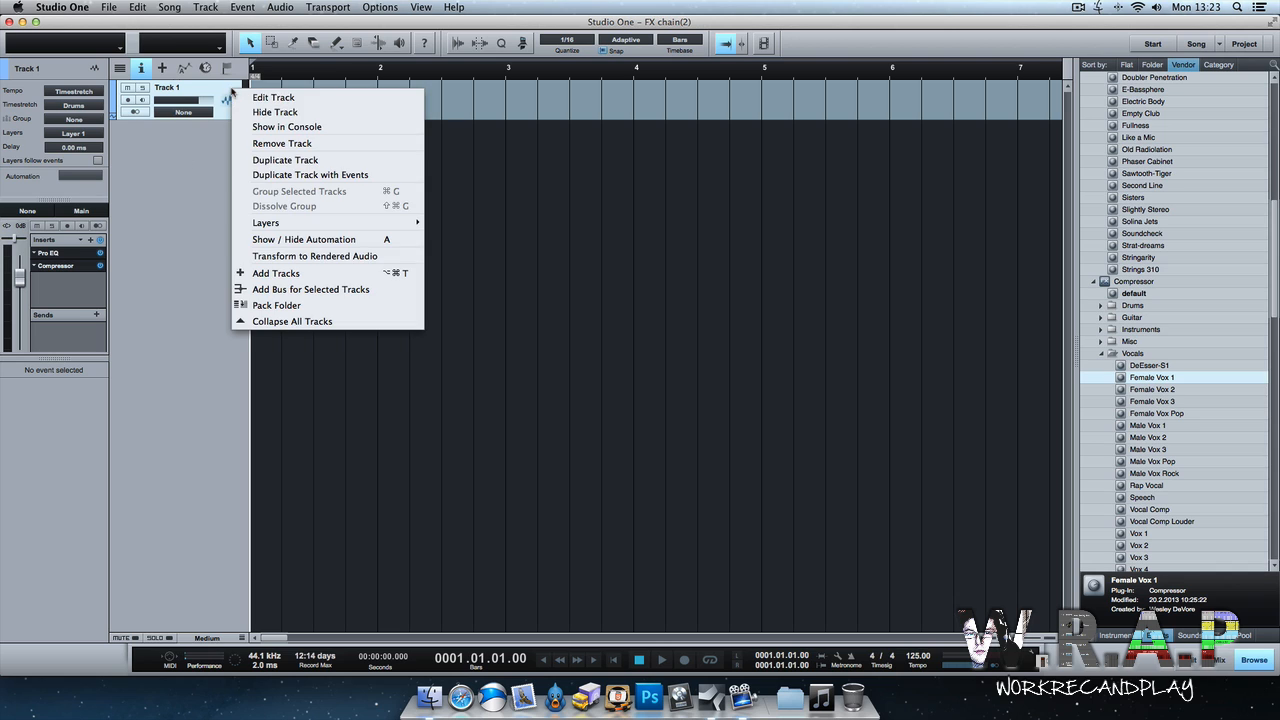
left_click(248, 143)
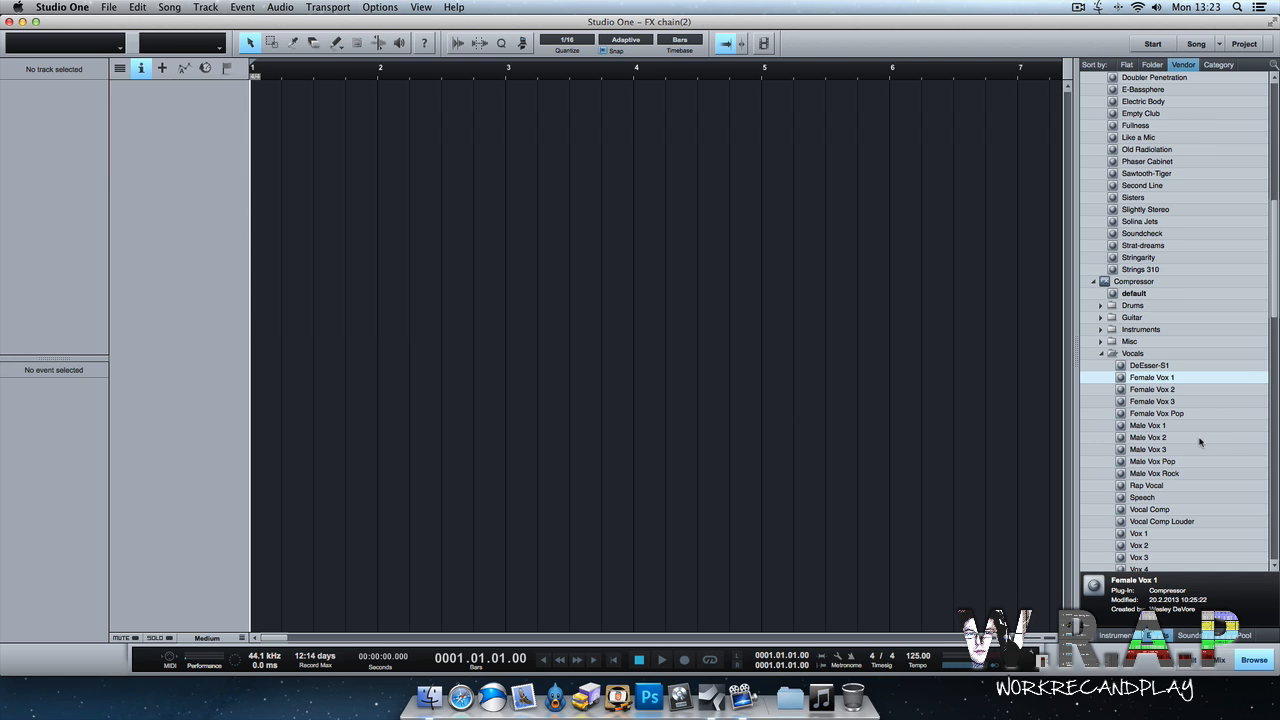
Create a new audio track with the Chorus 'Accoustic' preset, Gate and Multiband Dynamics as inserts.
scroll(1200, 442, "up", 1)
scroll(1200, 442, "up", 6)
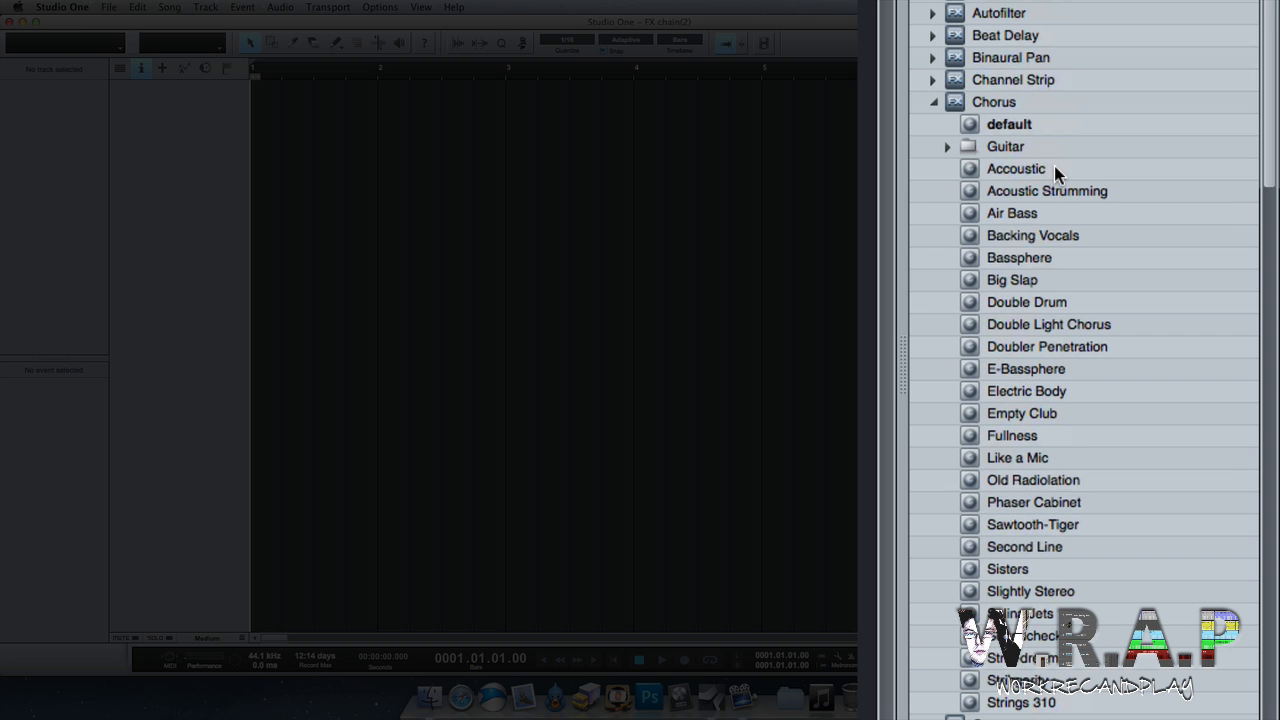
left_click(1054, 168)
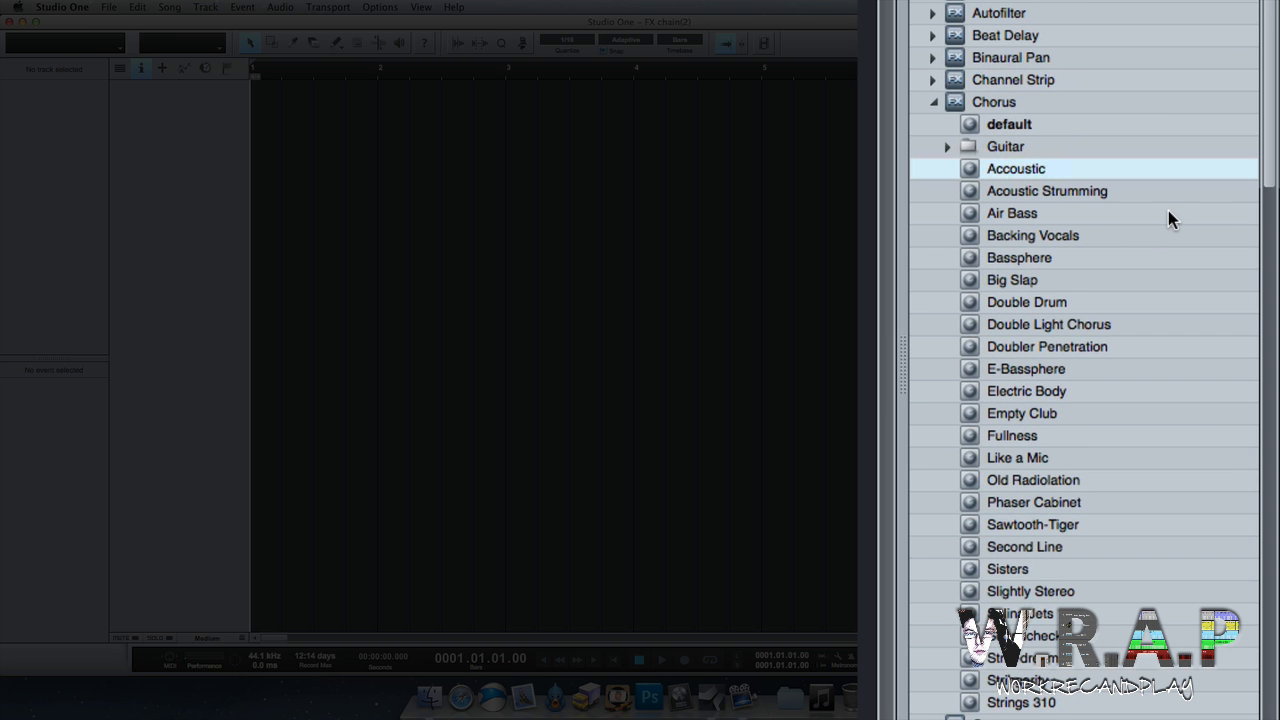
scroll(1154, 300, "down", 7)
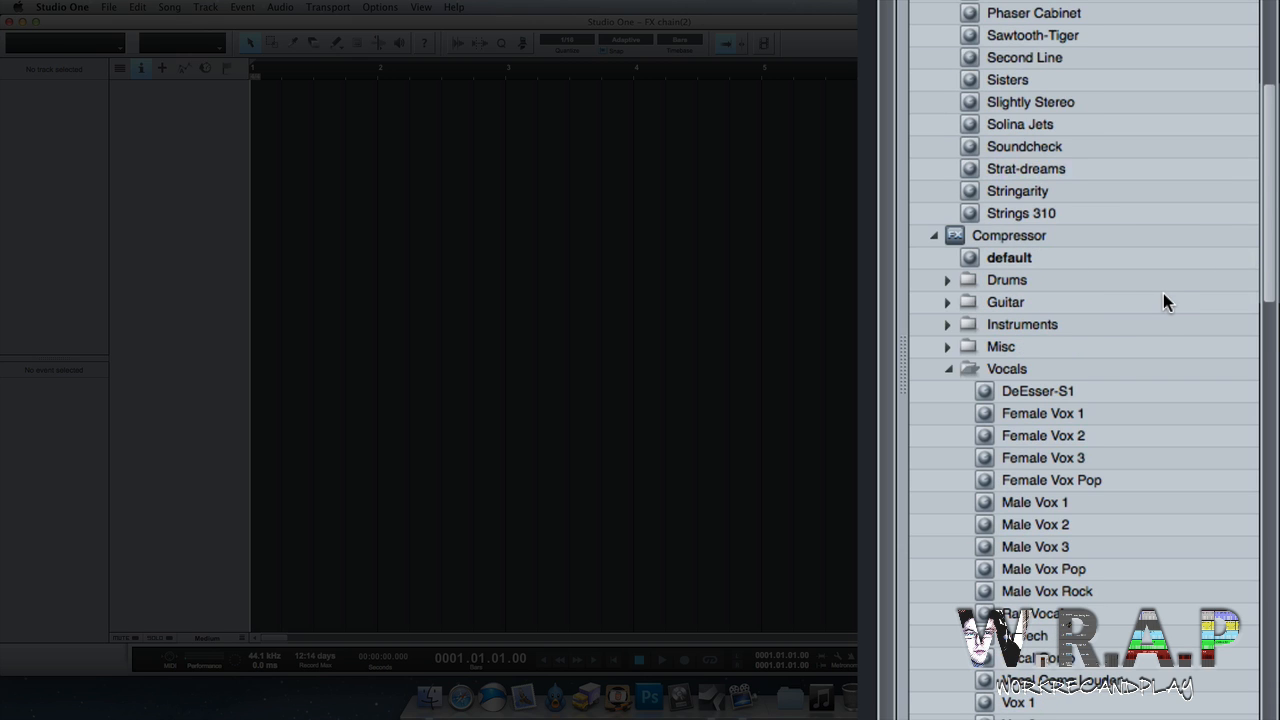
scroll(1163, 293, "down", 6)
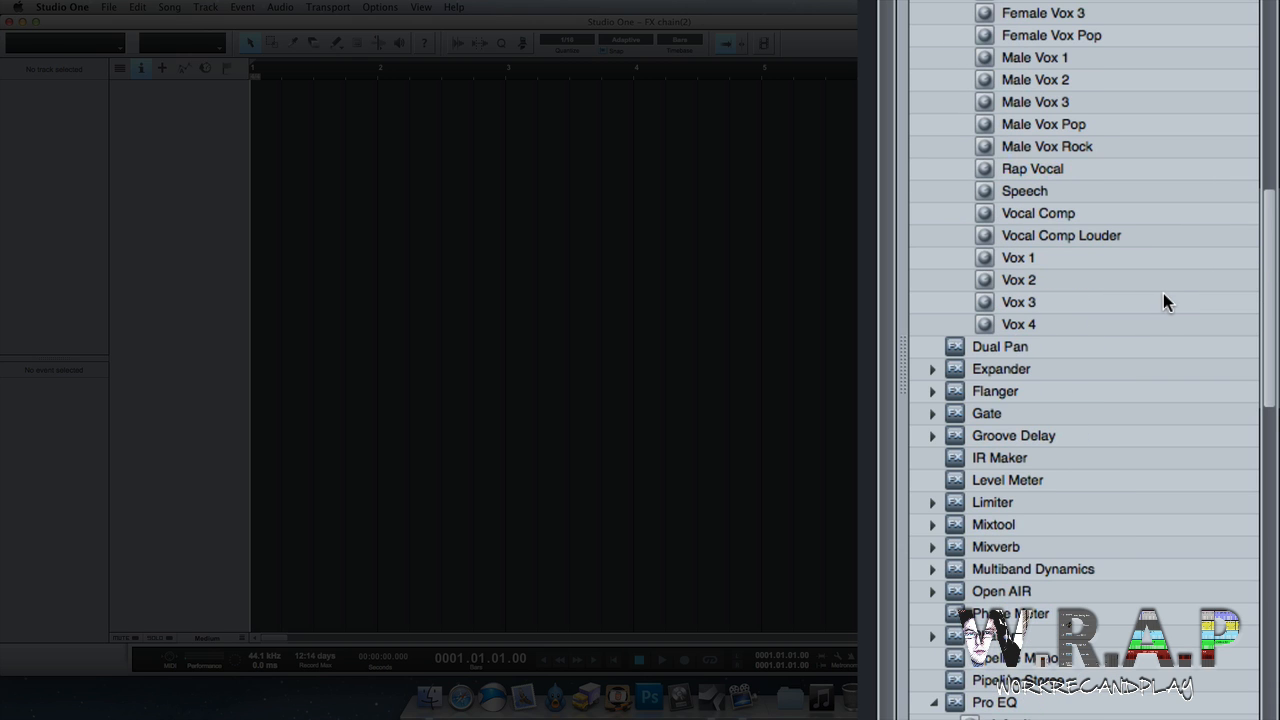
left_click(1023, 413)
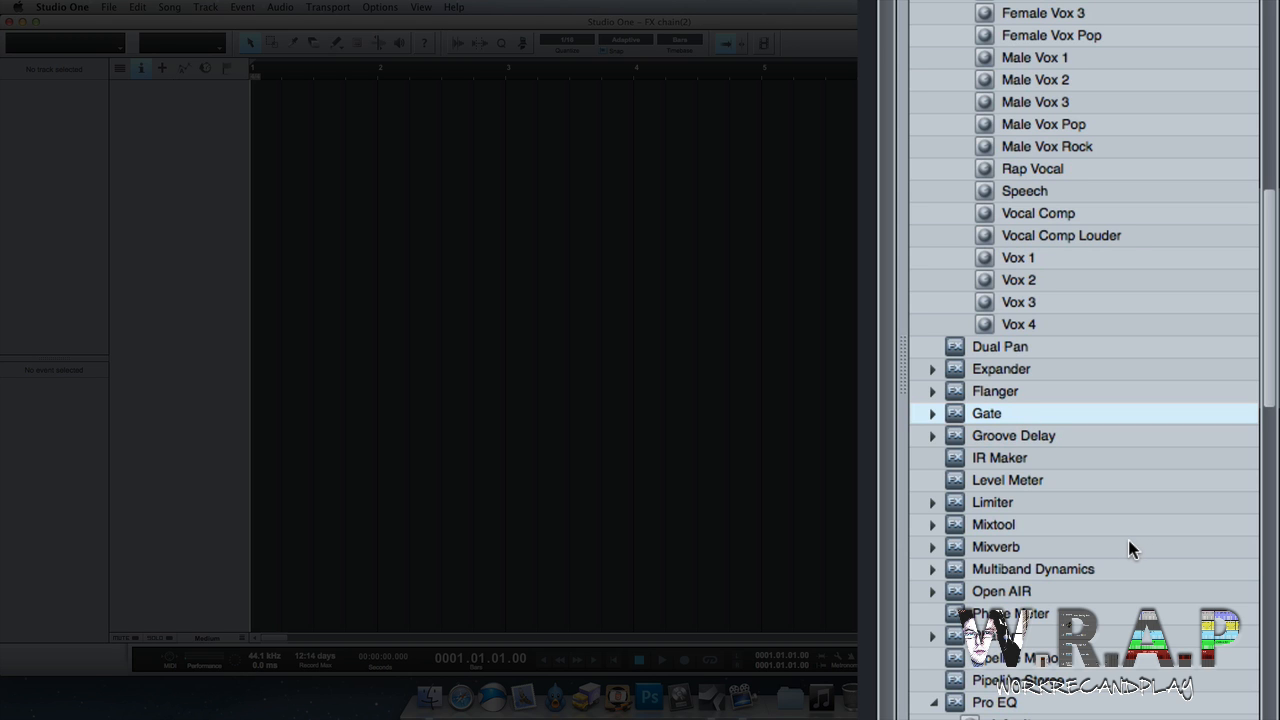
left_click(1075, 567)
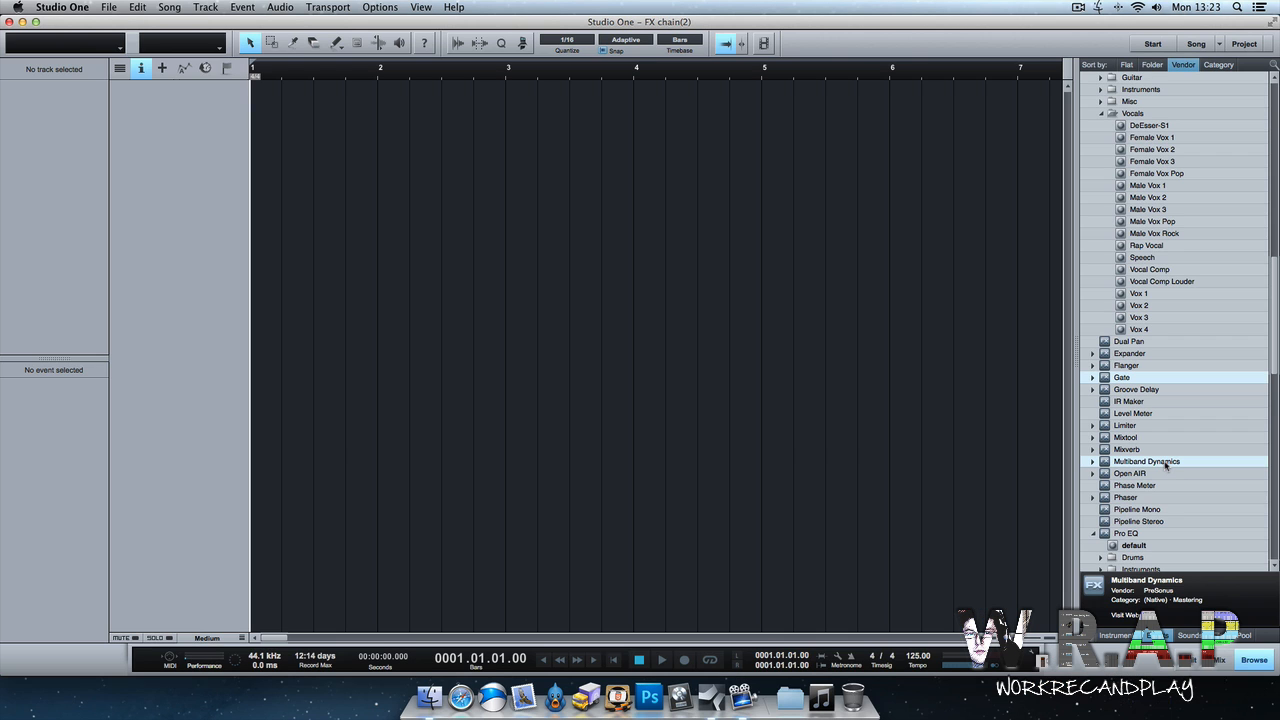
left_click_drag(1165, 463, 177, 118)
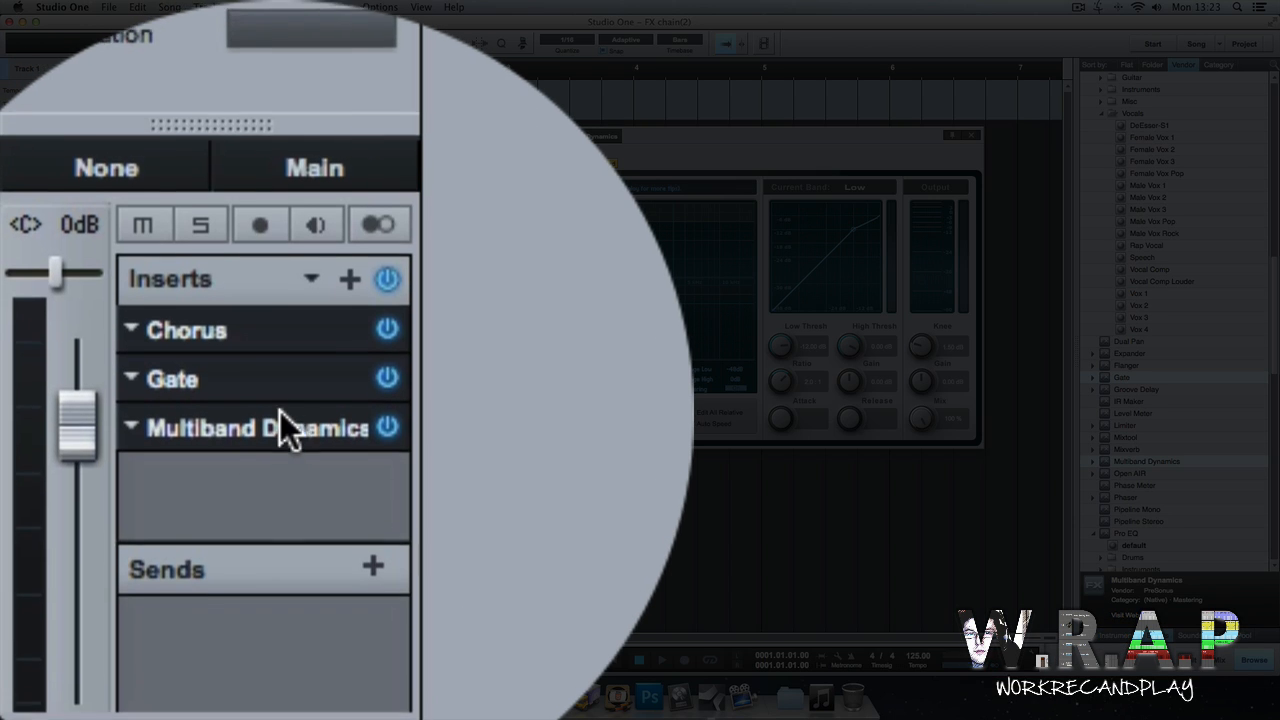
Move Multiband Dynamics above Gate and store the insert chain as an FX chain named Chain 1.
left_click_drag(74, 279, 74, 264)
mouse_move(284, 410)
left_mouse_down()
mouse_move(303, 411)
mouse_move(290, 412)
left_mouse_up()
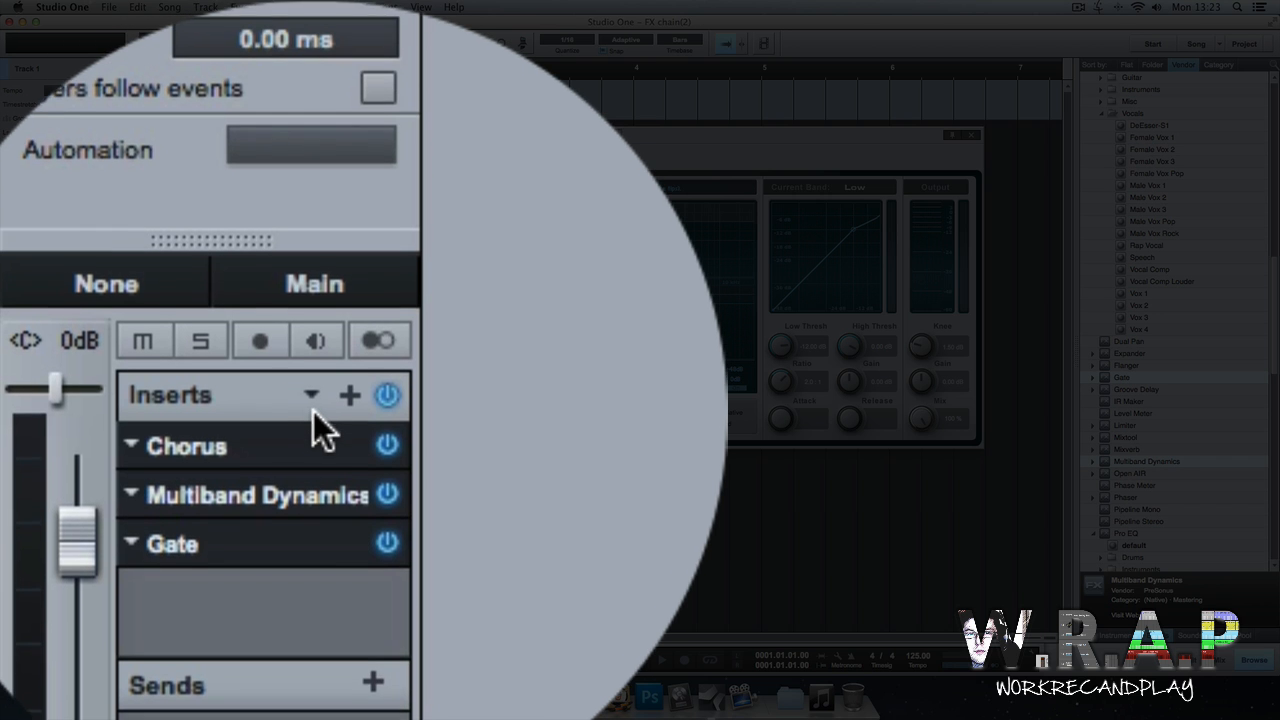
left_click(315, 410)
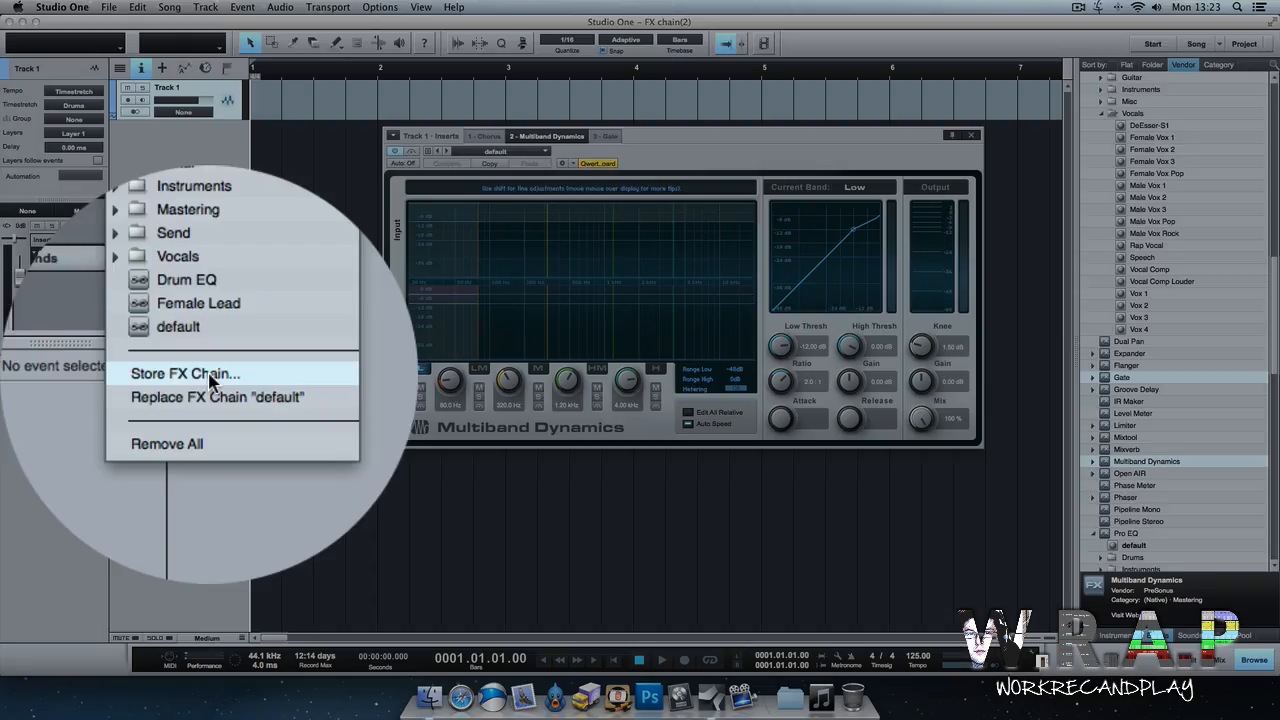
left_click(210, 378)
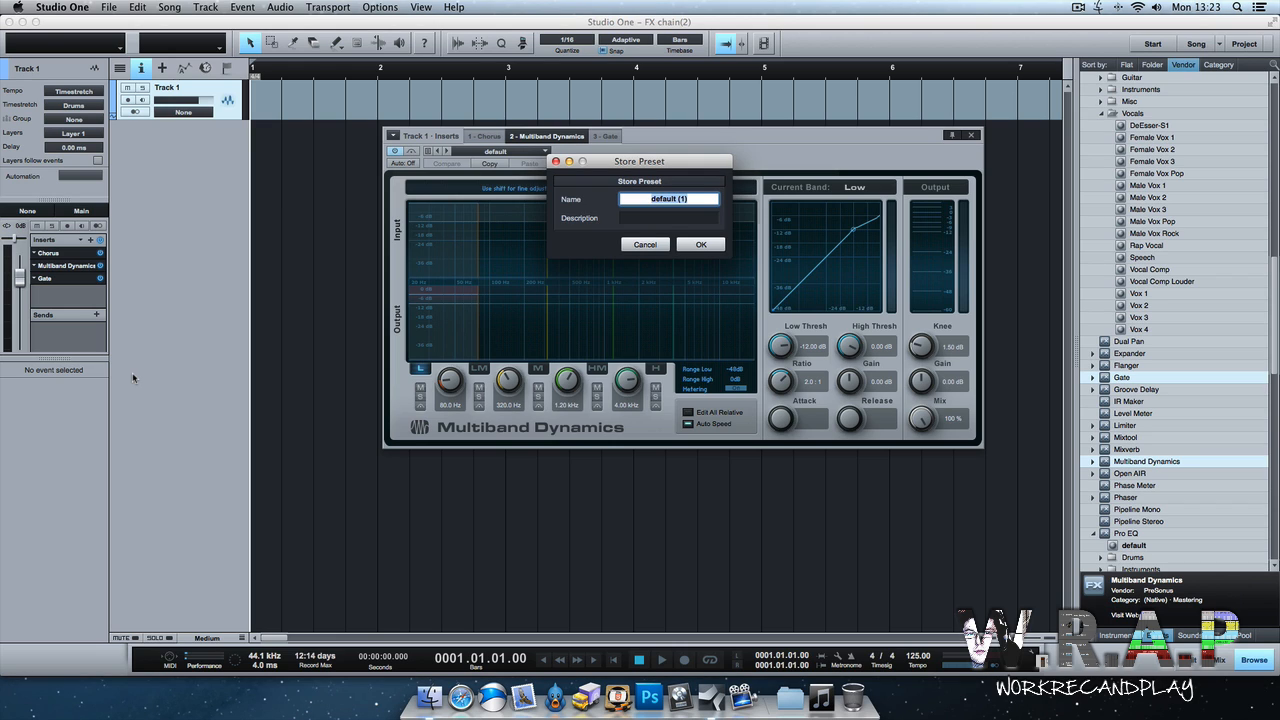
type("Chain 1")
key("Return")
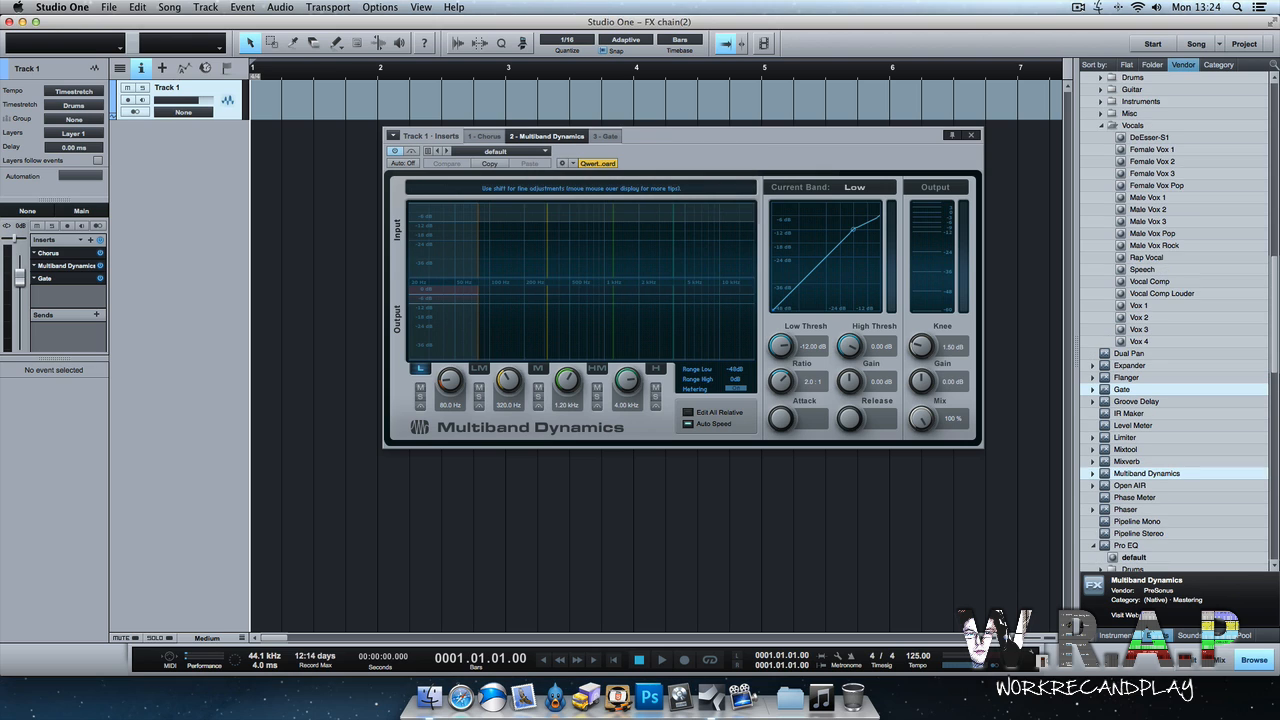
Close the plugin editor and remove the track.
left_click(970, 134)
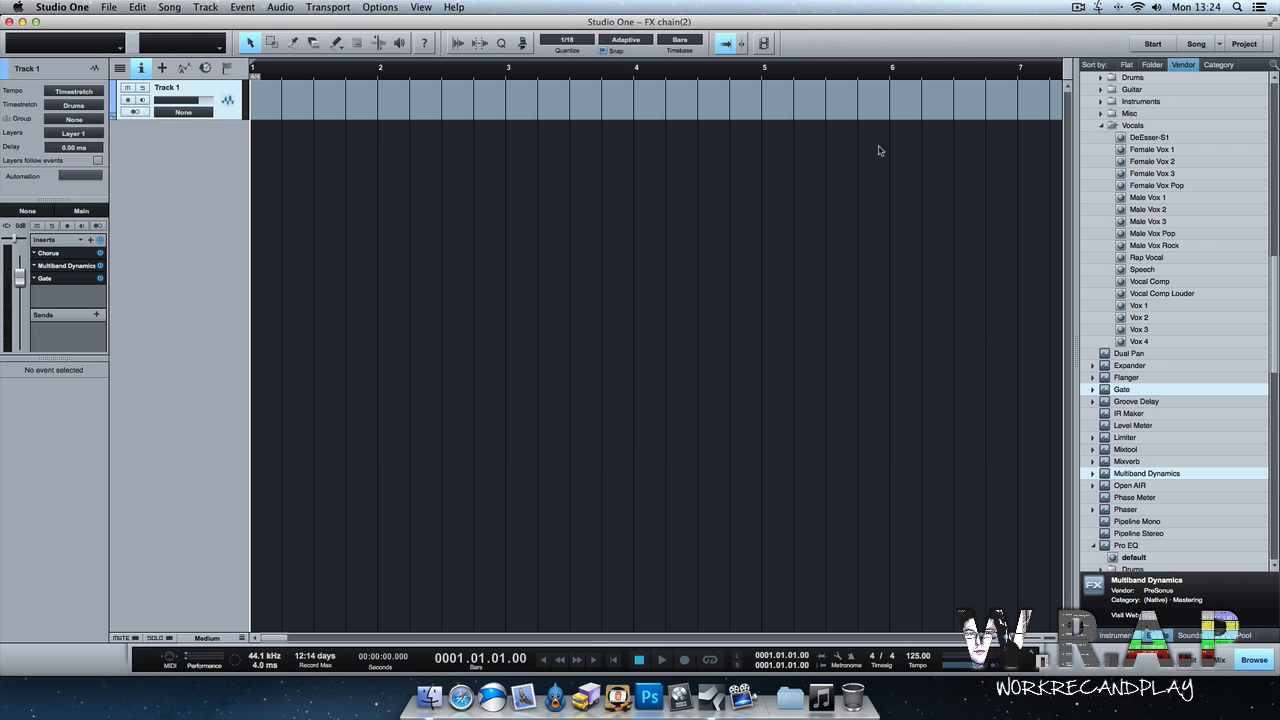
right_click(210, 93)
left_click(227, 145)
Create a new audio track with Room Reverb, Tricomp and Flanger inserts from the effects browser.
scroll(1228, 470, "down", 3)
scroll(1224, 485, "down", 10)
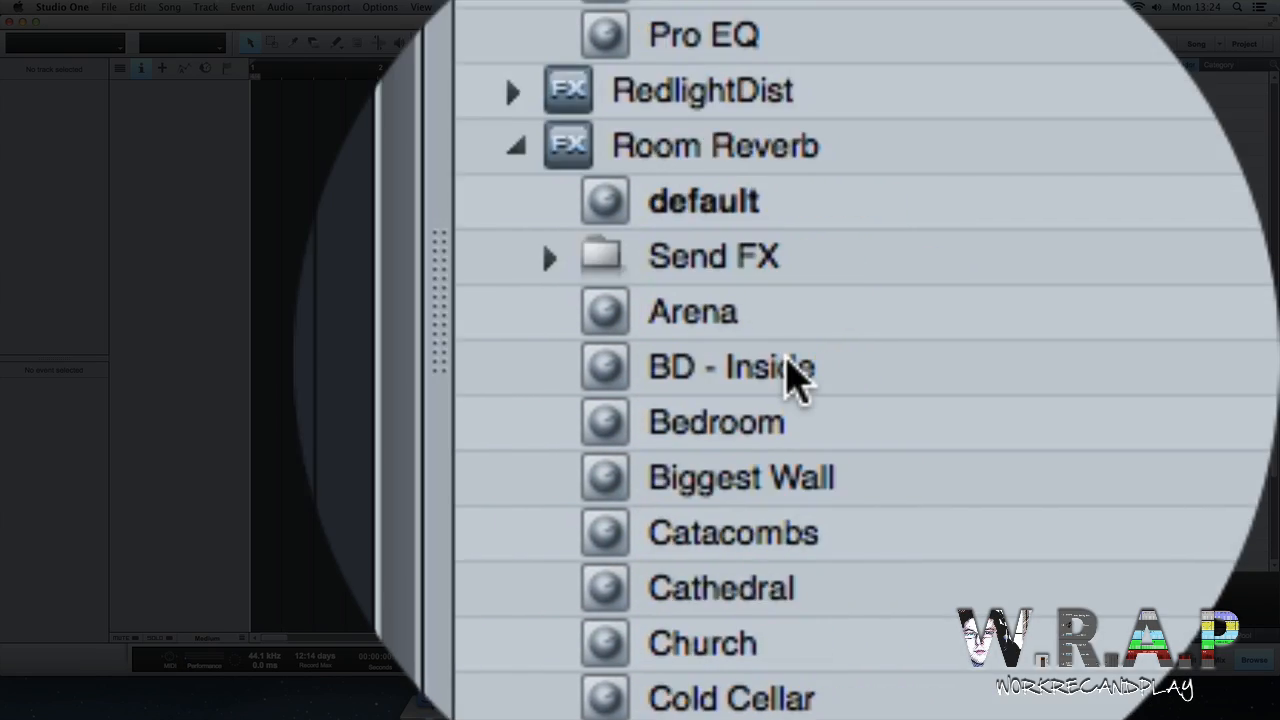
scroll(790, 372, "down", 3)
left_click(788, 228)
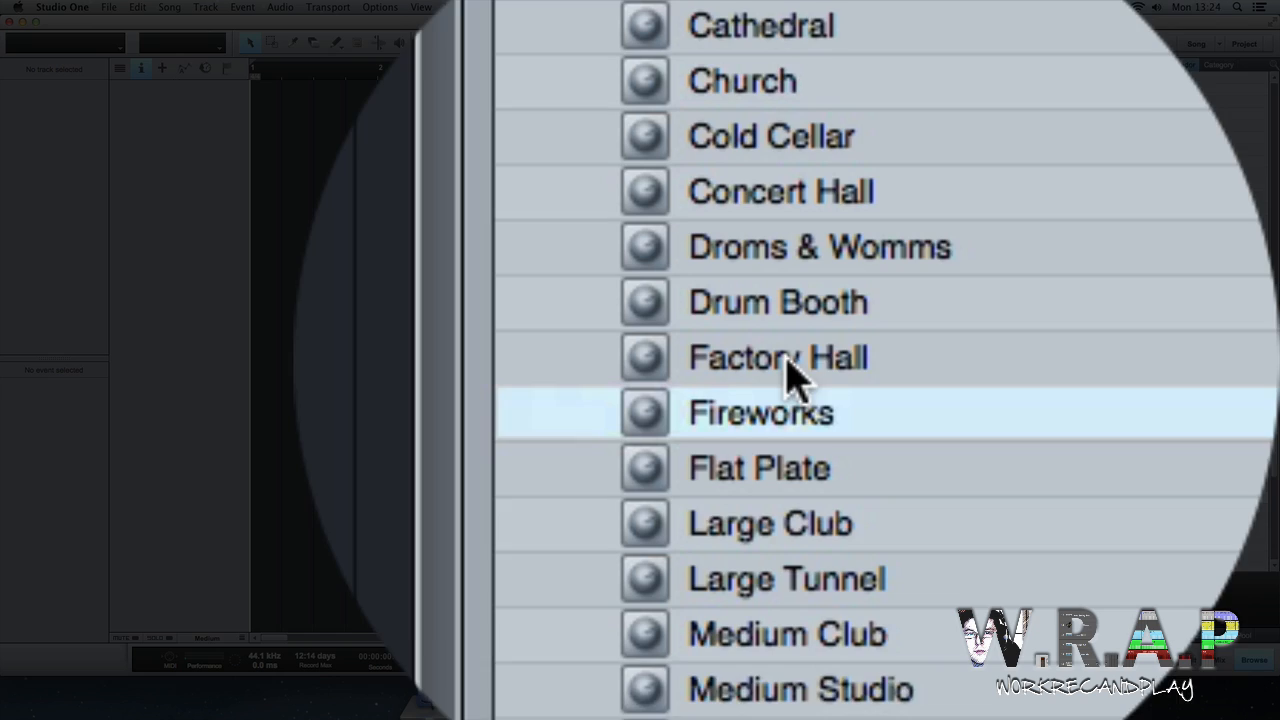
scroll(788, 240, "down", 9)
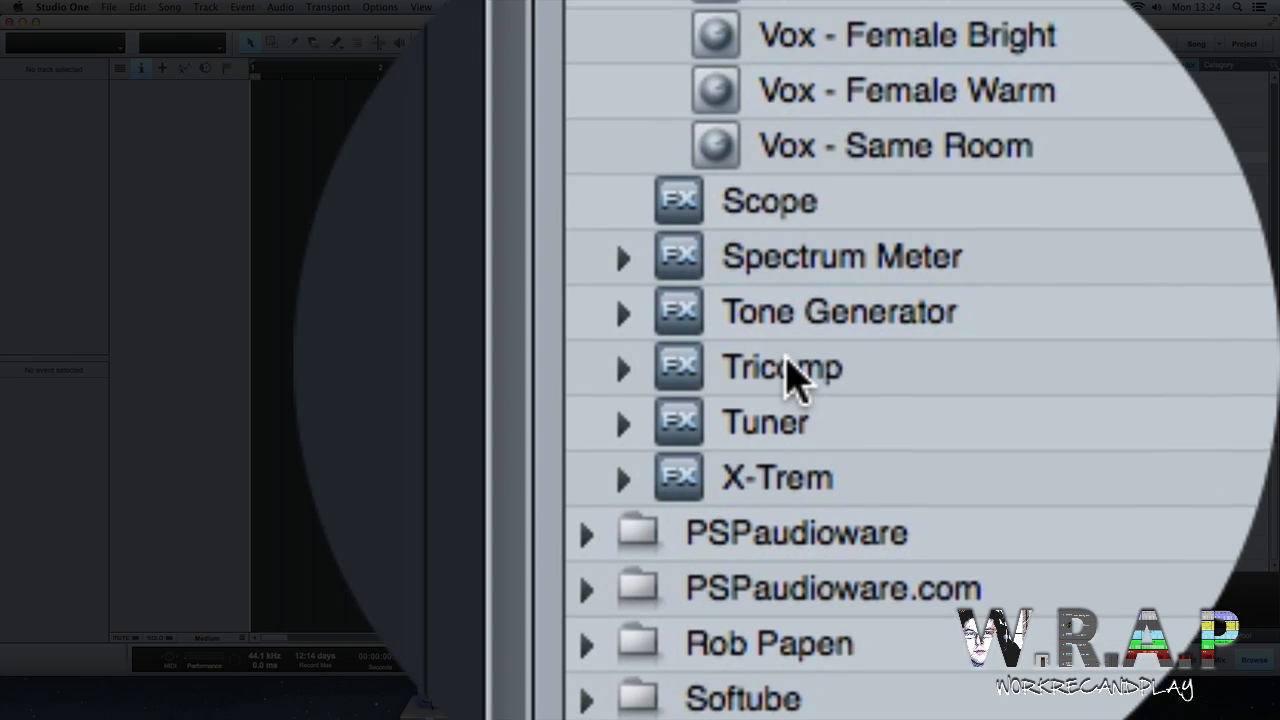
left_click(790, 378)
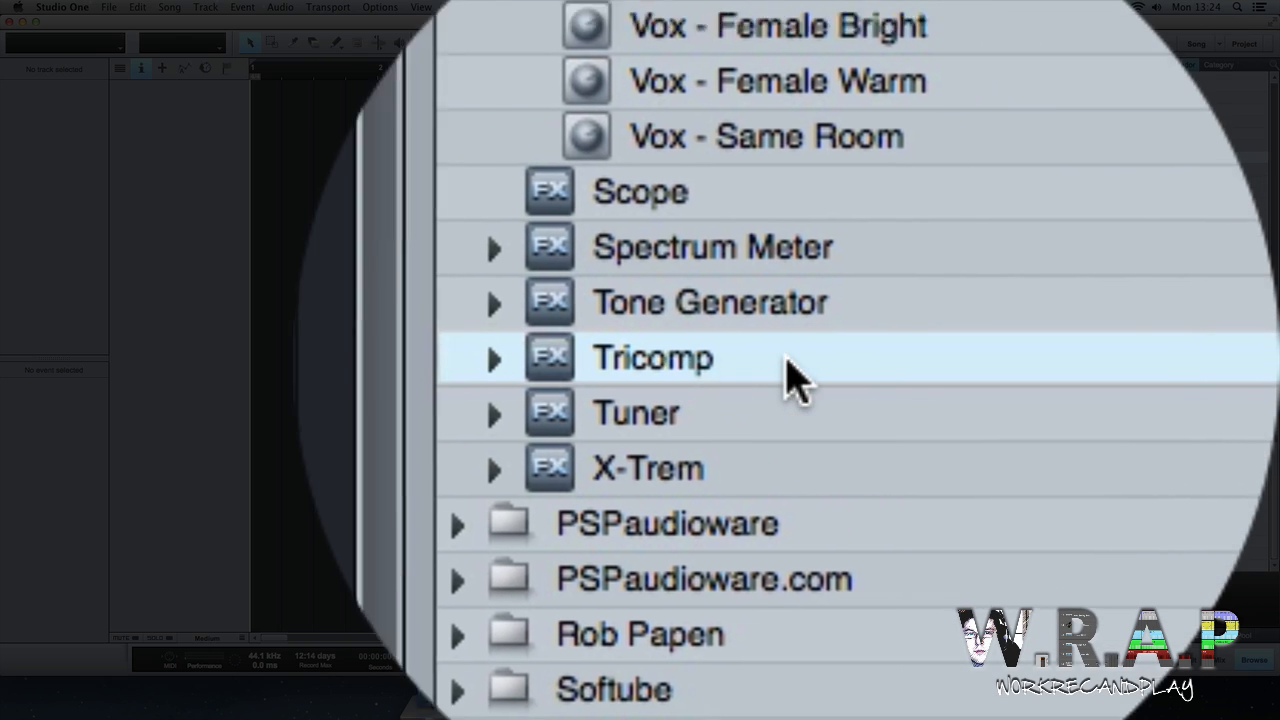
scroll(860, 375, "up", 9)
left_click(870, 378)
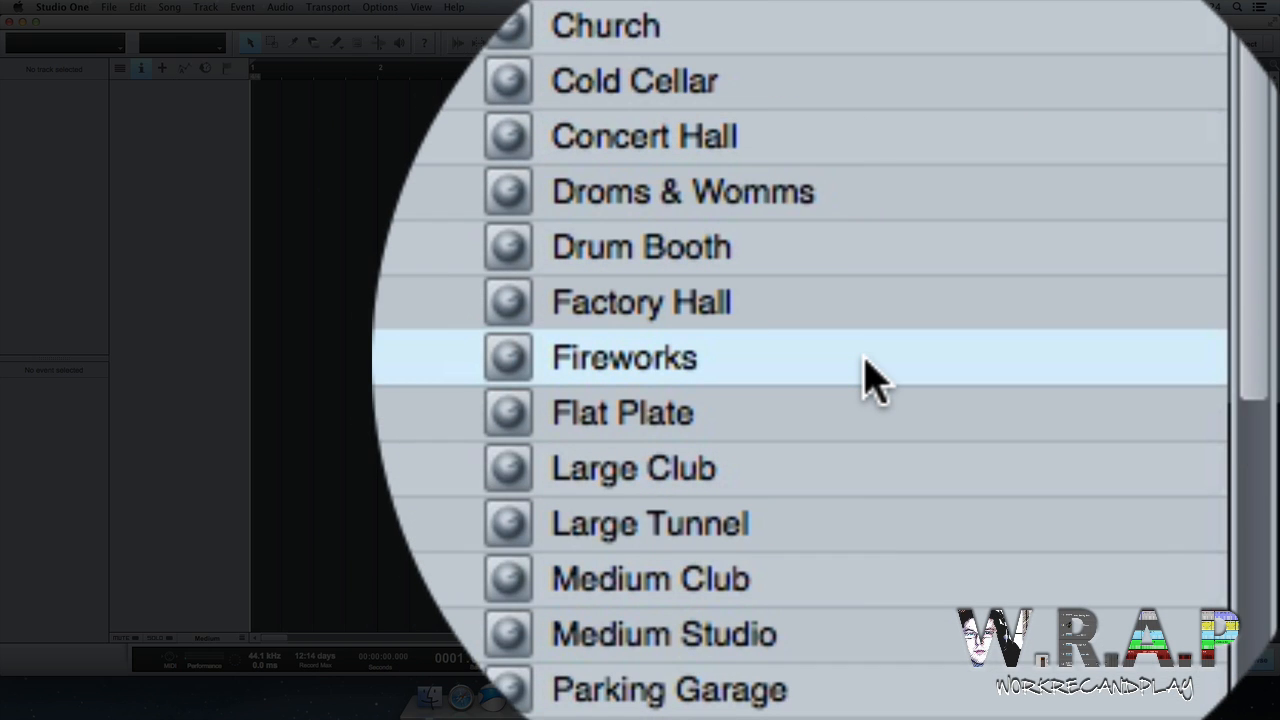
scroll(870, 378, "up", 6)
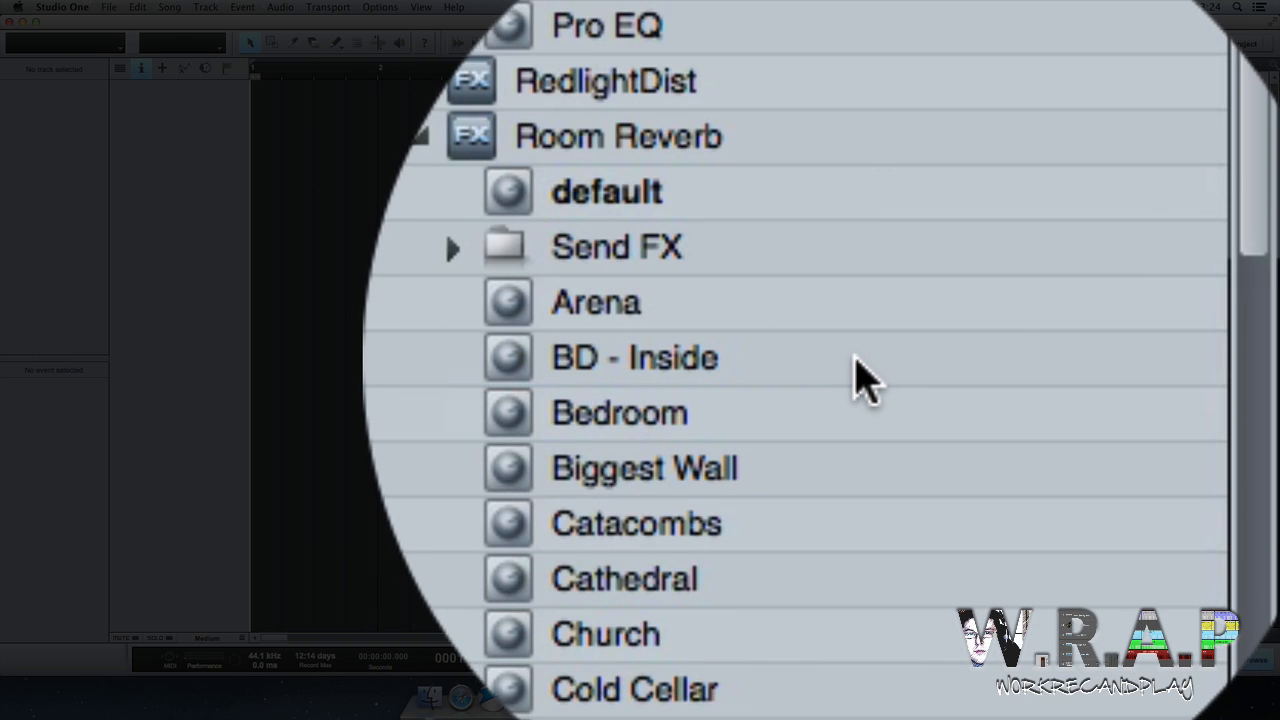
scroll(893, 380, "down", 8)
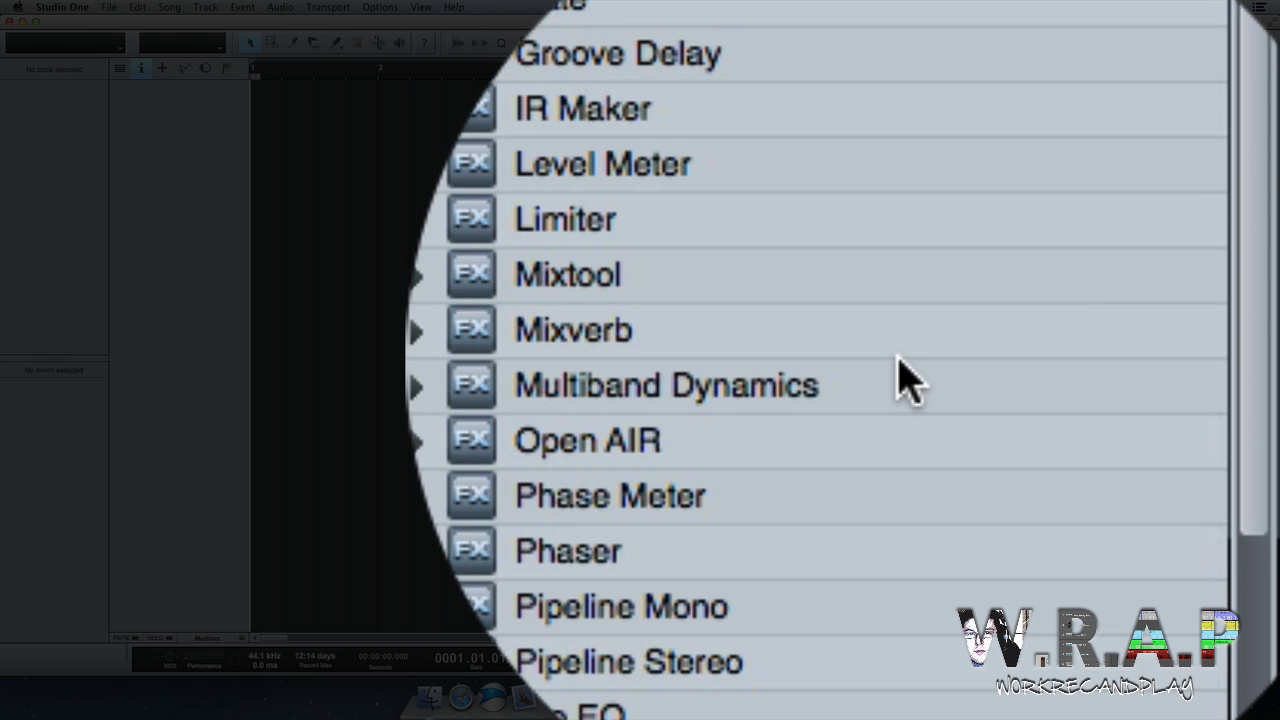
scroll(790, 375, "up", 6)
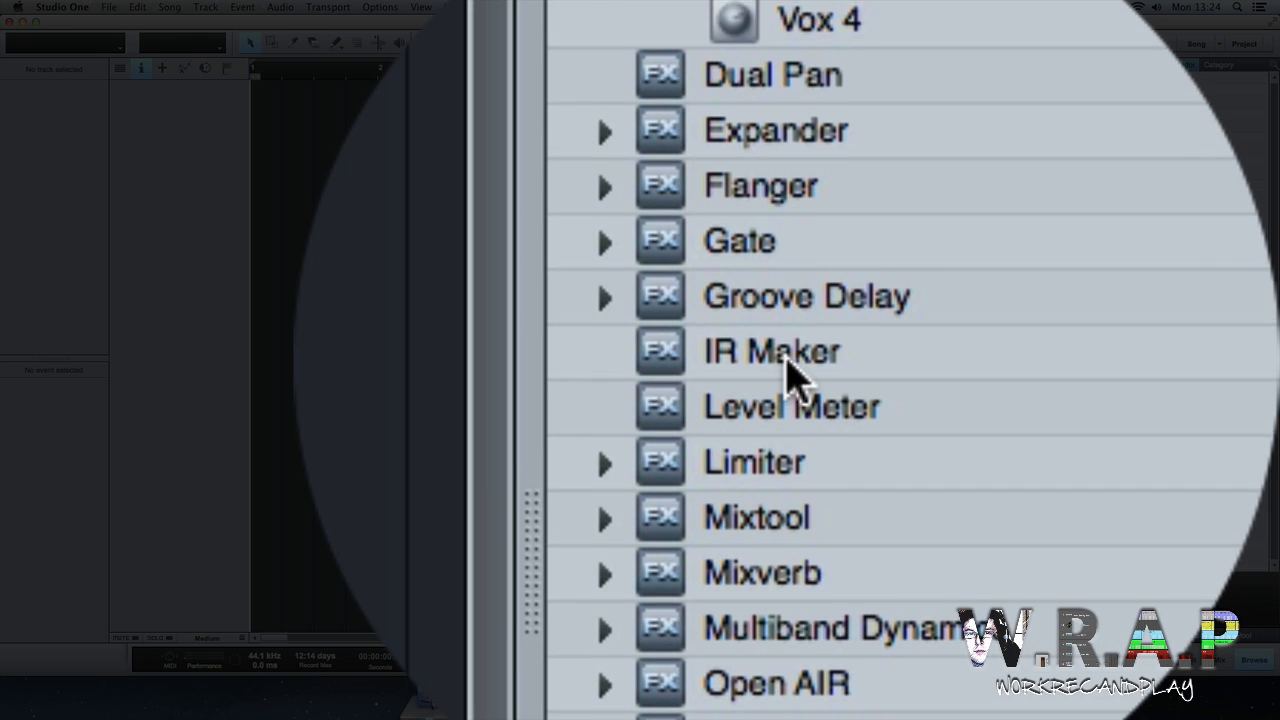
left_click(795, 378)
left_click_drag(1136, 294, 174, 125)
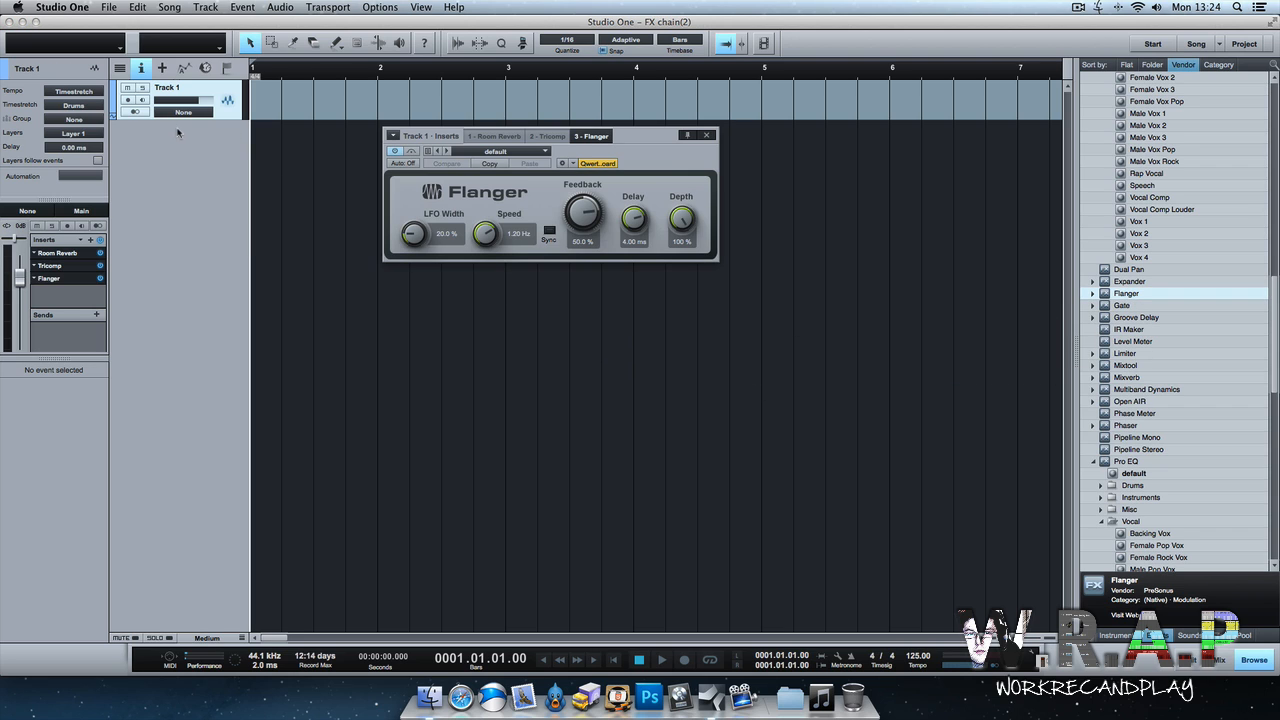
Move Flanger above Tricomp in the track's insert chain.
left_click_drag(76, 283, 73, 253)
left_click_drag(306, 411, 295, 411)
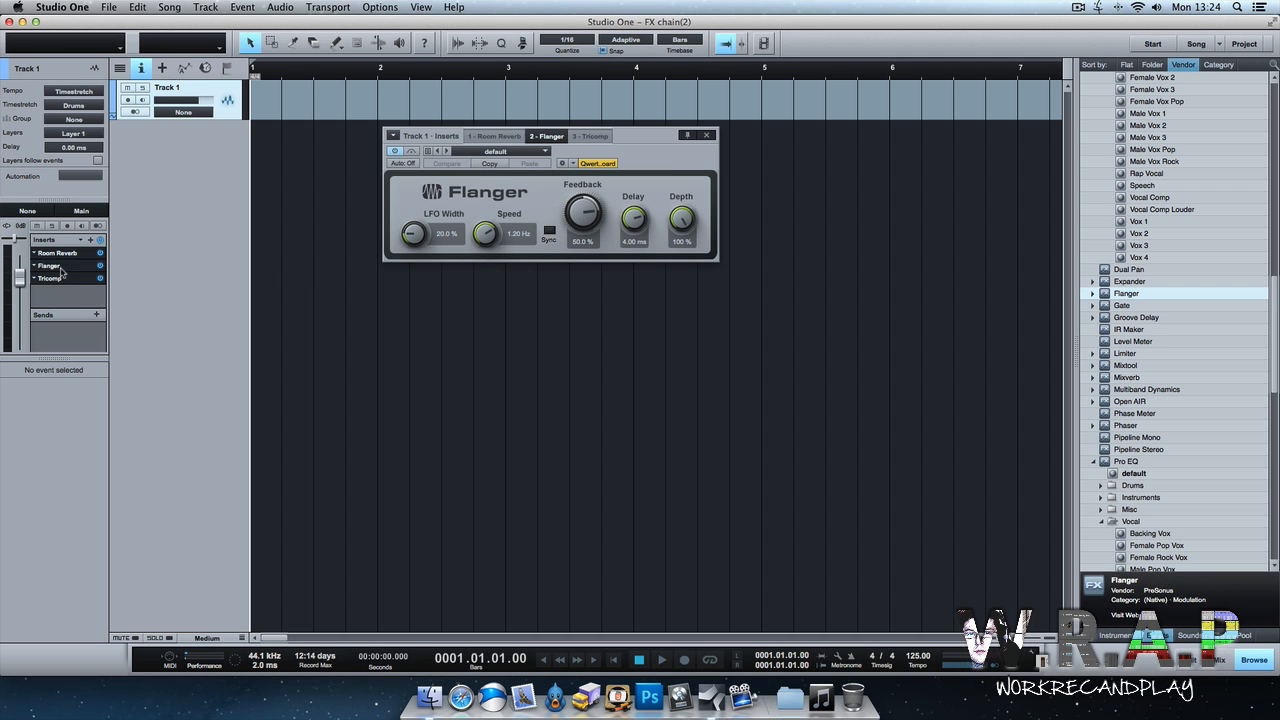
Open Tricomp and raise Compress, set Low to -1.0, Knee to 2.10 dB and Gain to -5.40 dB.
left_click(71, 278)
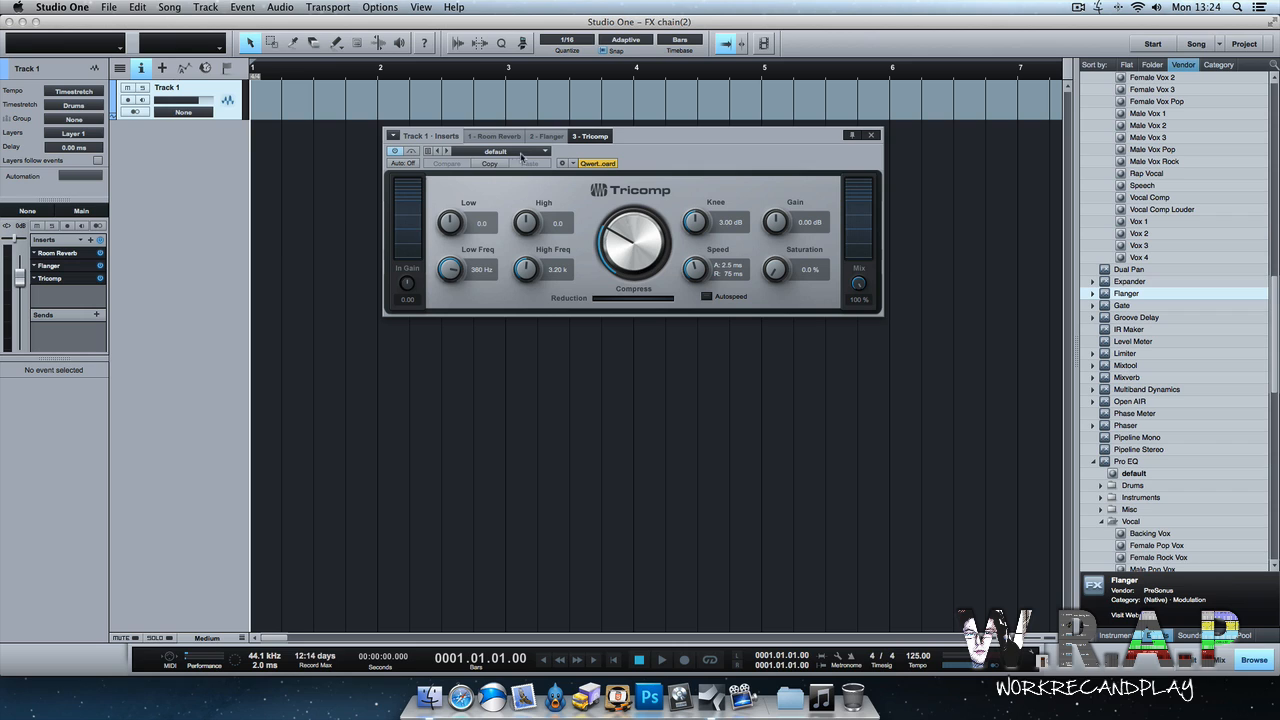
left_click_drag(611, 229, 615, 177)
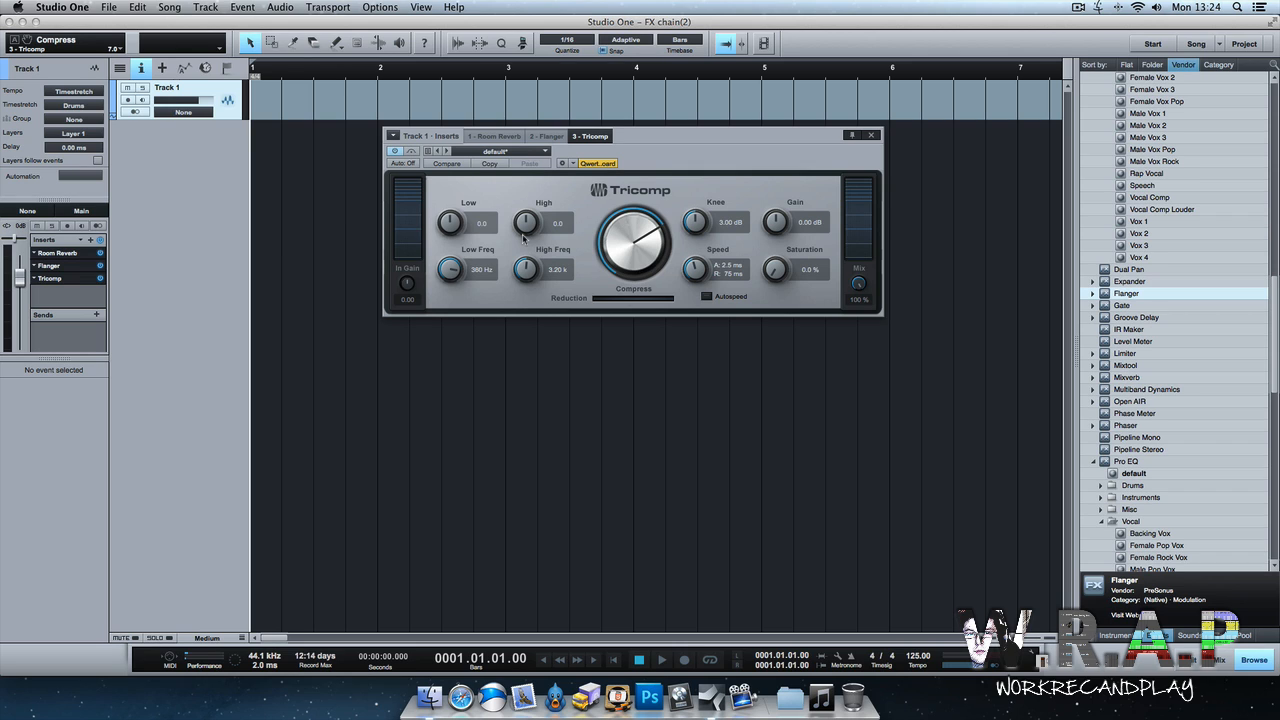
left_click_drag(451, 225, 530, 247)
left_click_drag(697, 234, 699, 245)
left_click_drag(777, 224, 775, 238)
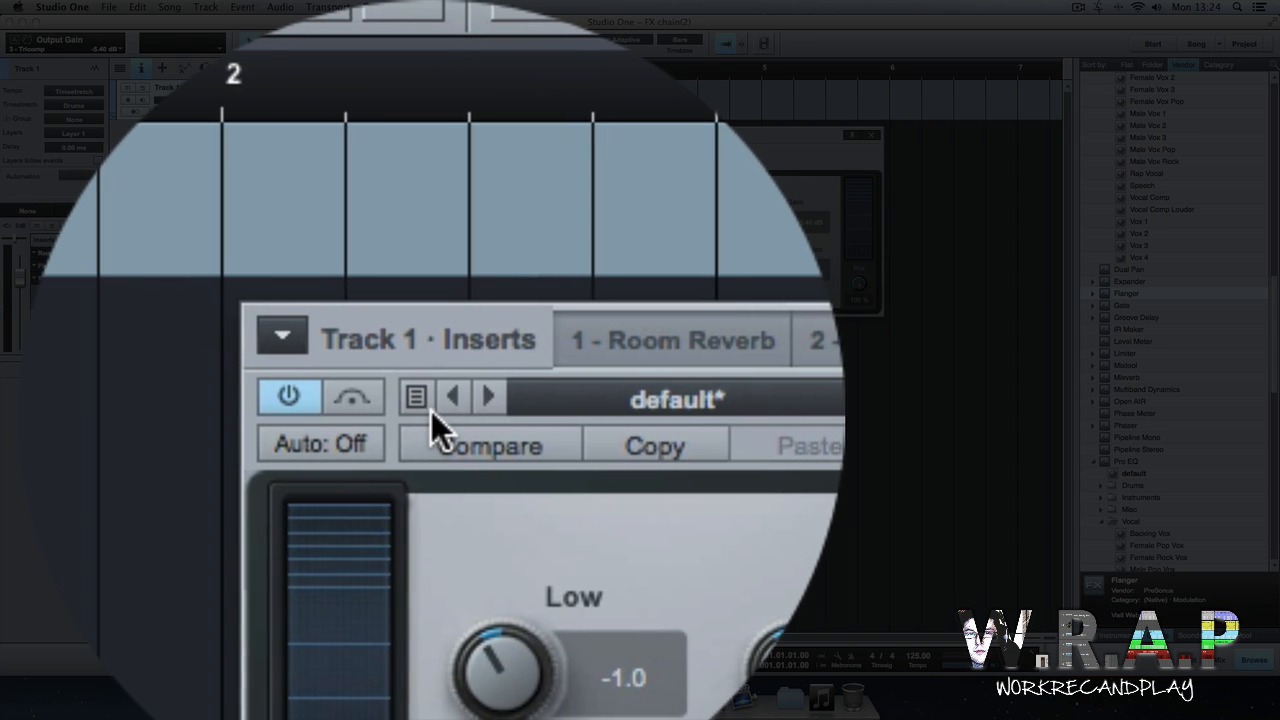
Store the Tricomp settings as a preset named Chain 2 and close the plugin editor.
left_click(428, 406)
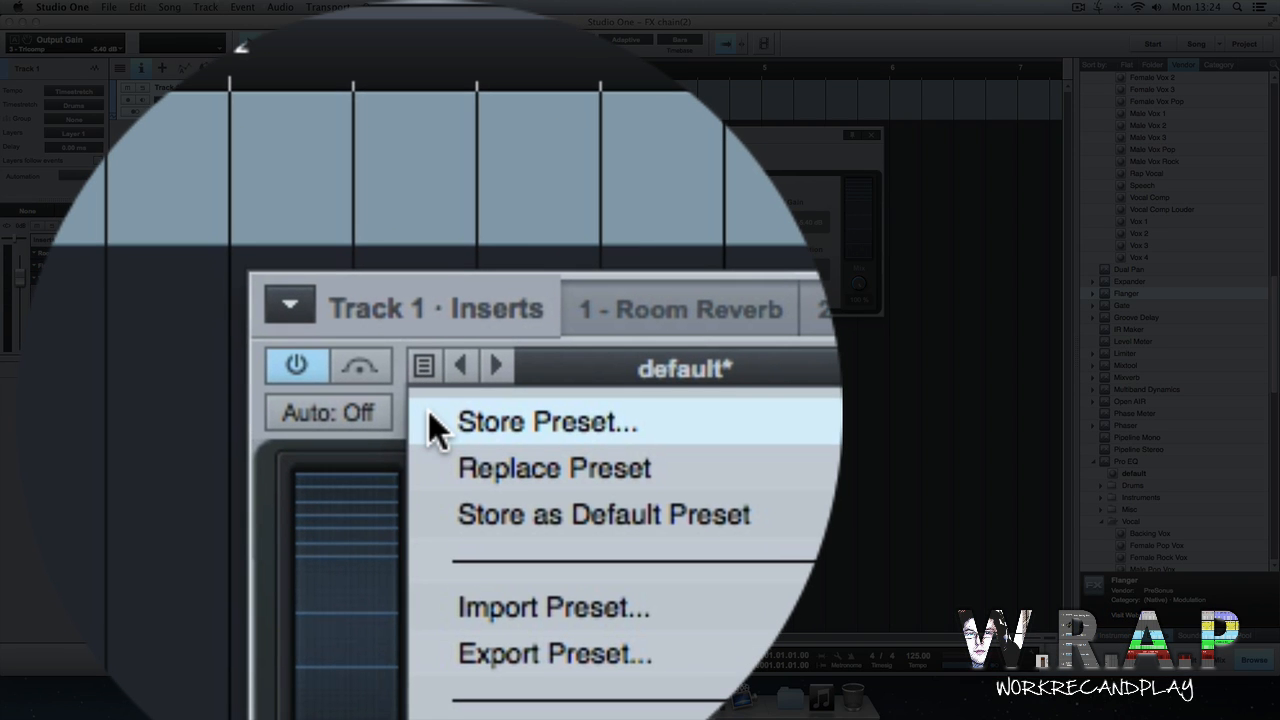
left_click(428, 411)
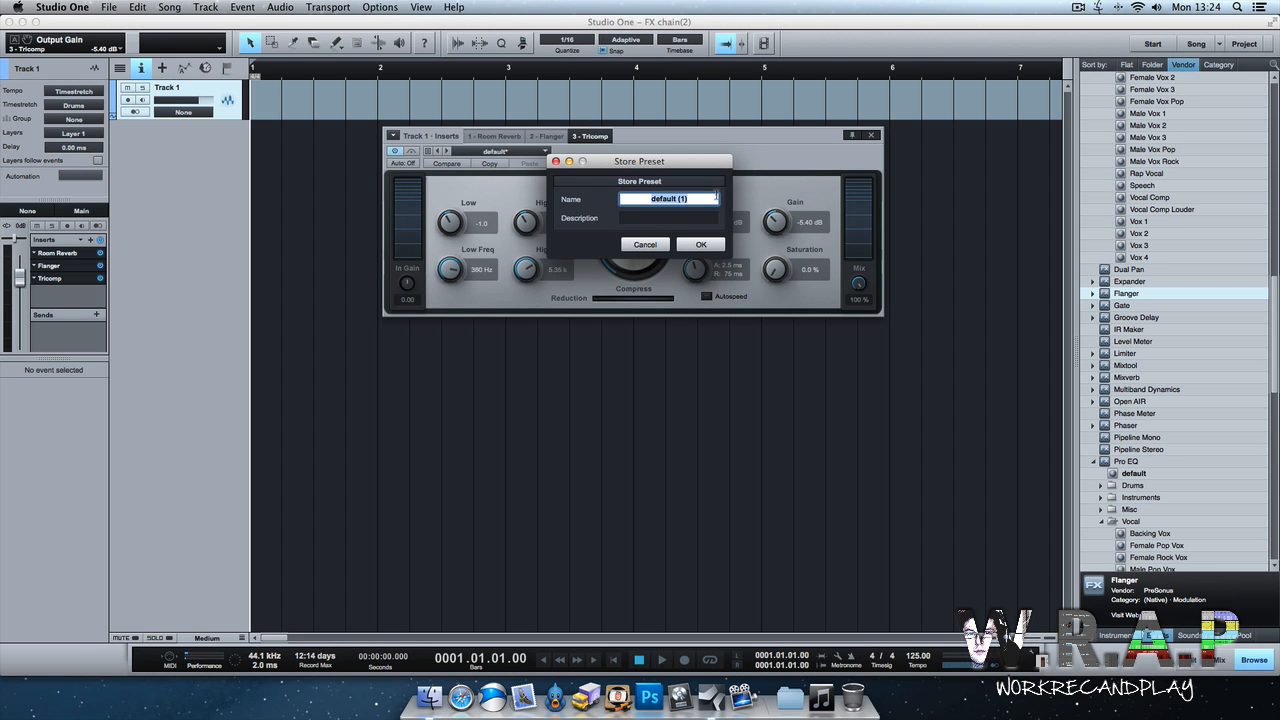
type("Chain 2")
key("Return")
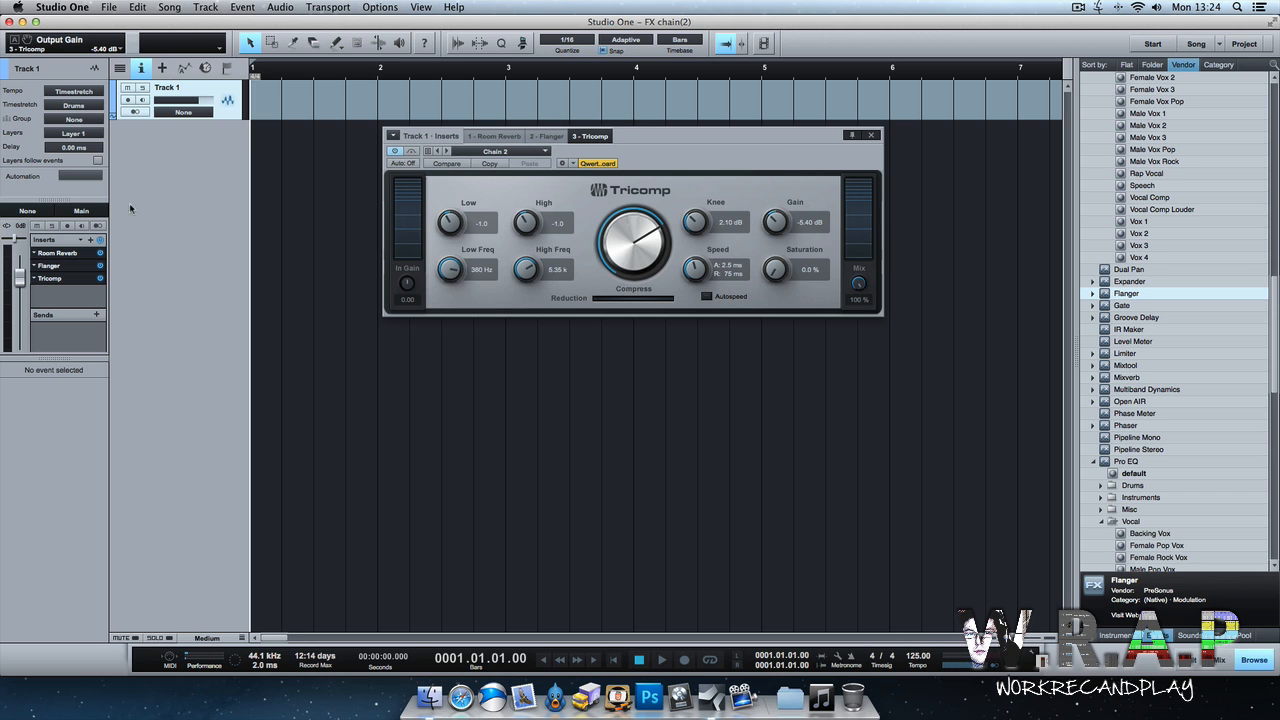
left_click(871, 135)
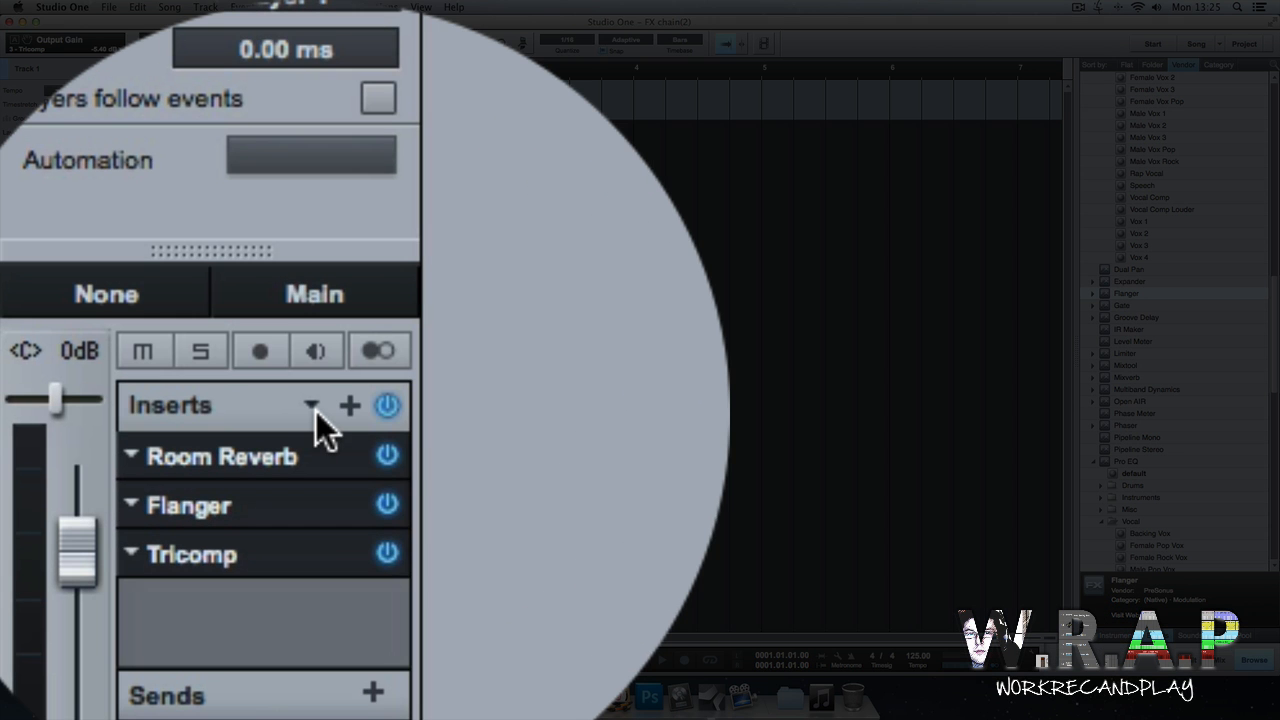
Store the track's insert chain as an FX chain named Chain 2.
left_click(81, 241)
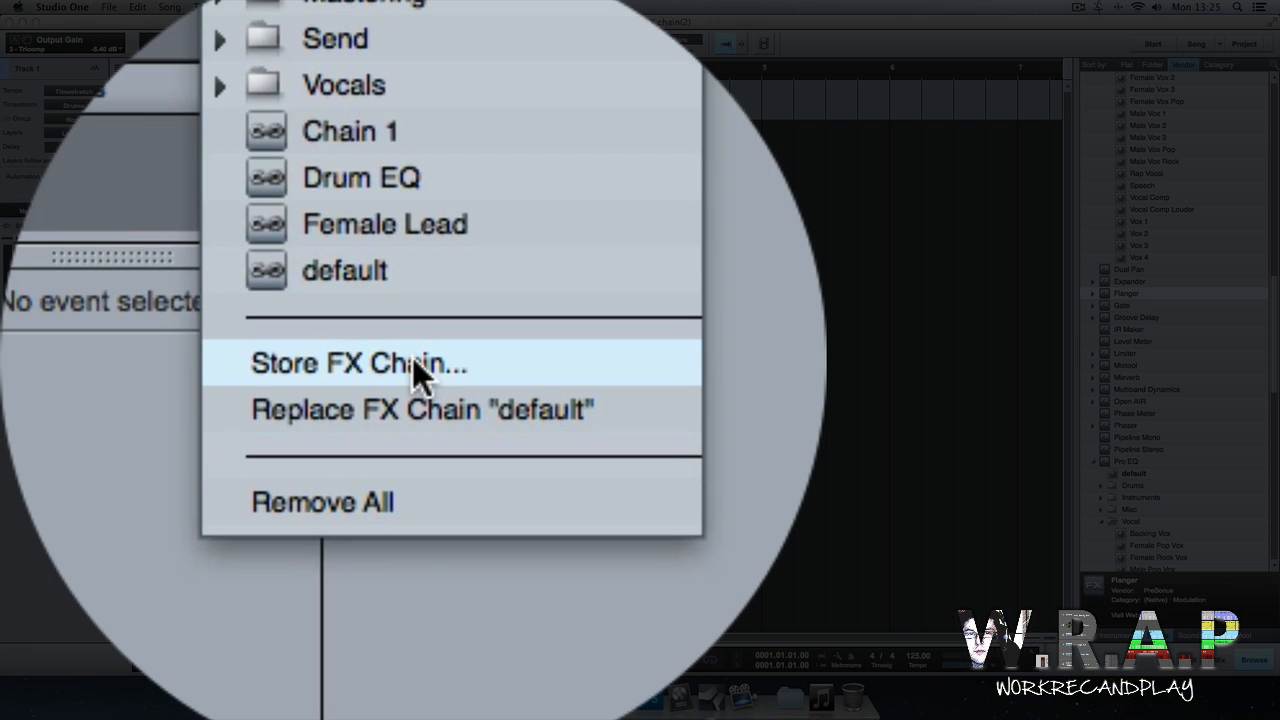
left_click(470, 459)
type("Chain 2")
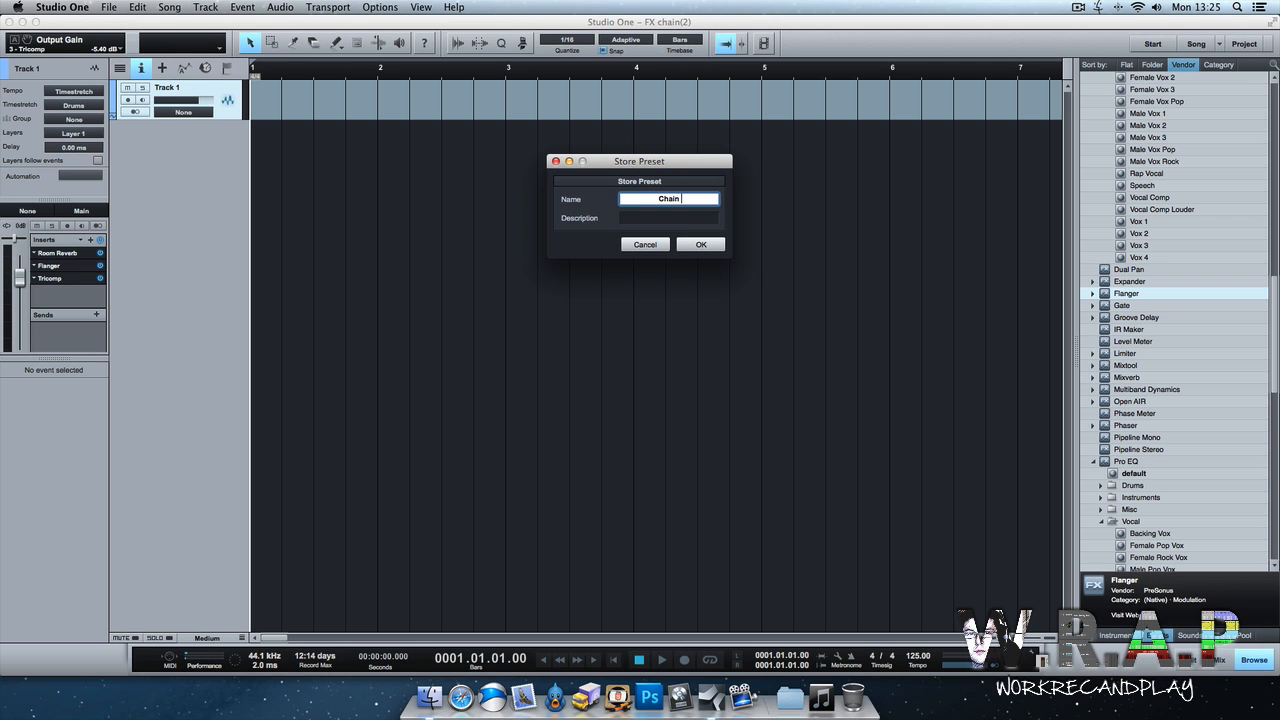
key("Return")
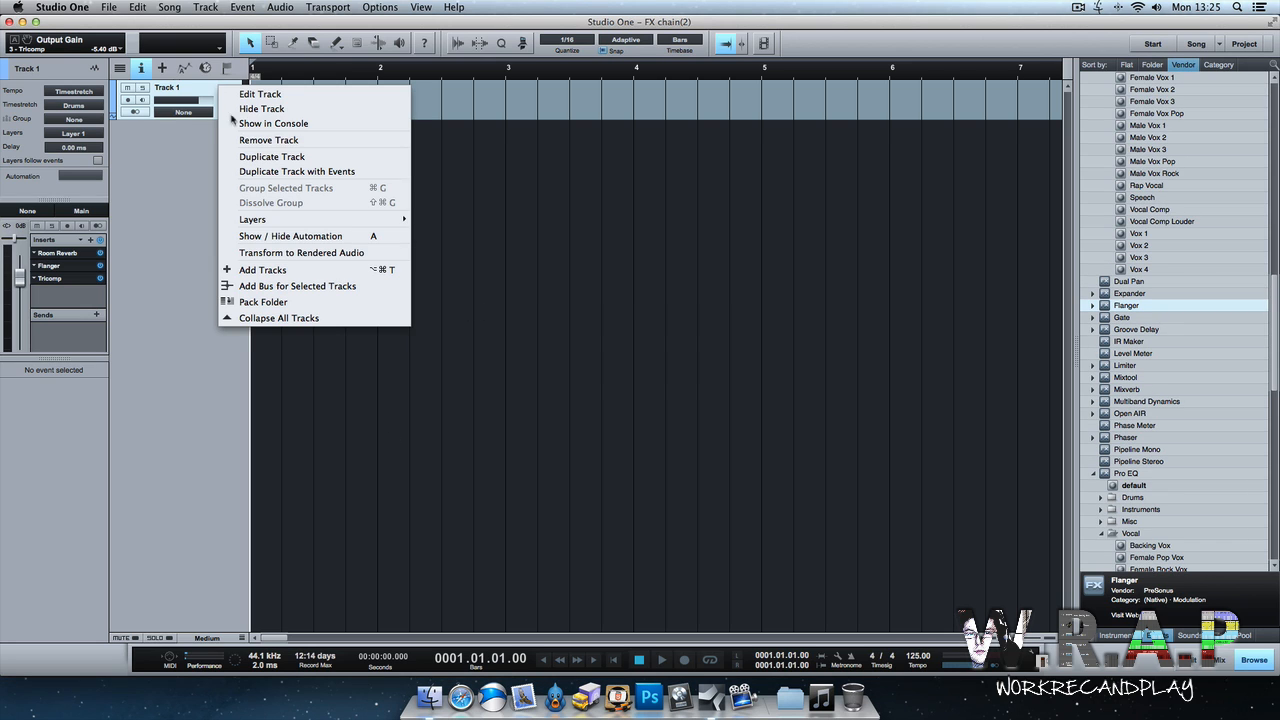
Remove the track and return the browser to the effects list.
left_click(242, 140)
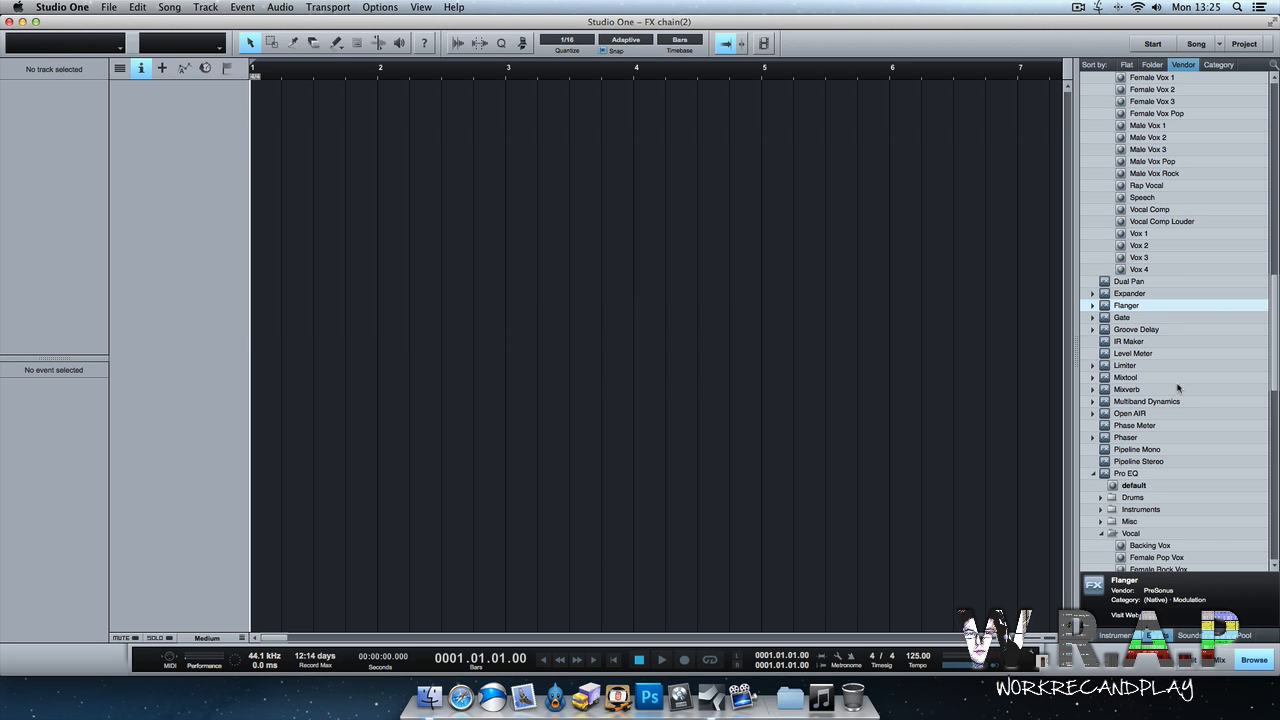
scroll(1180, 390, "up", 10)
left_click(1191, 636)
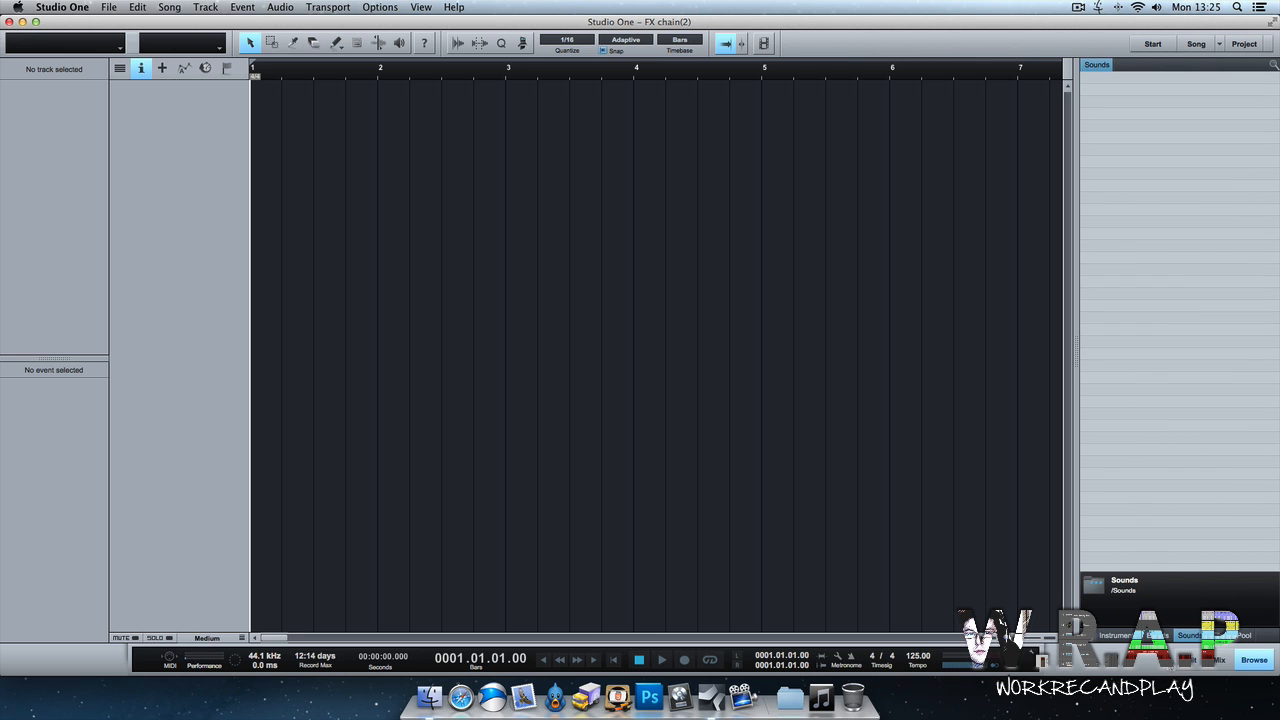
left_click(1162, 636)
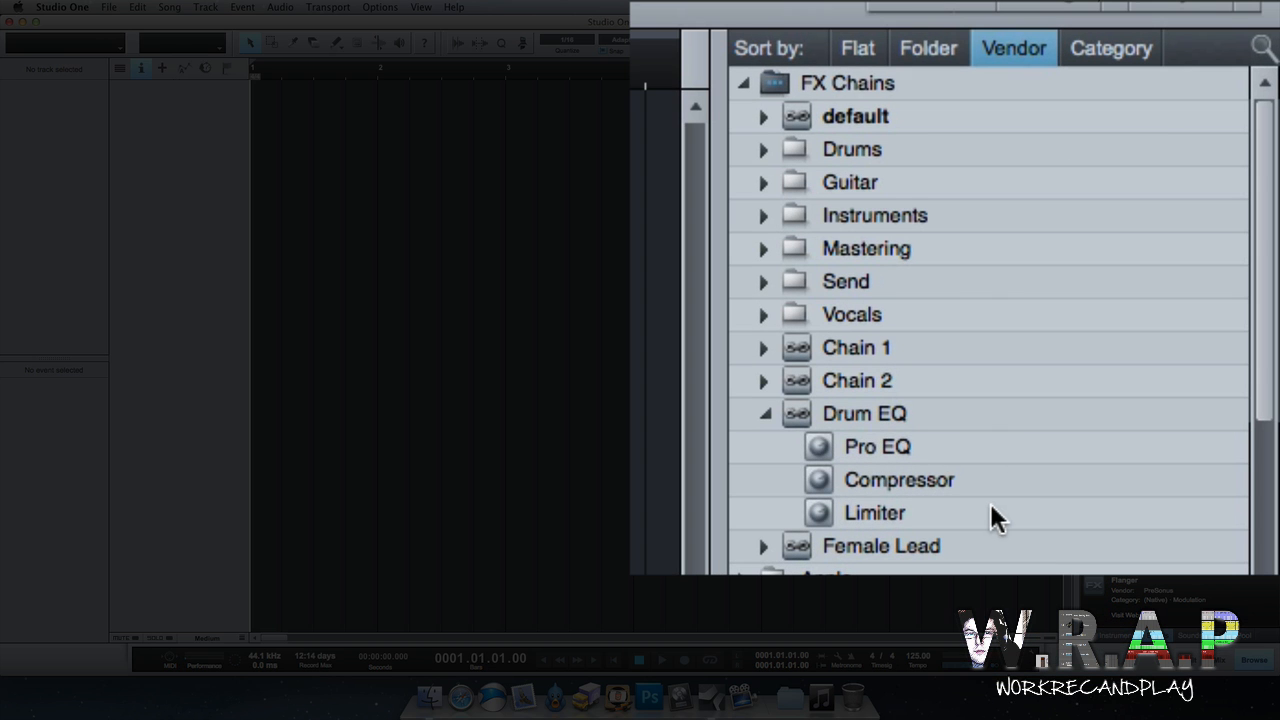
Select the Chain 1 and Chain 2 FX chains in the browser and drag them in to create two tracks.
left_click(742, 84)
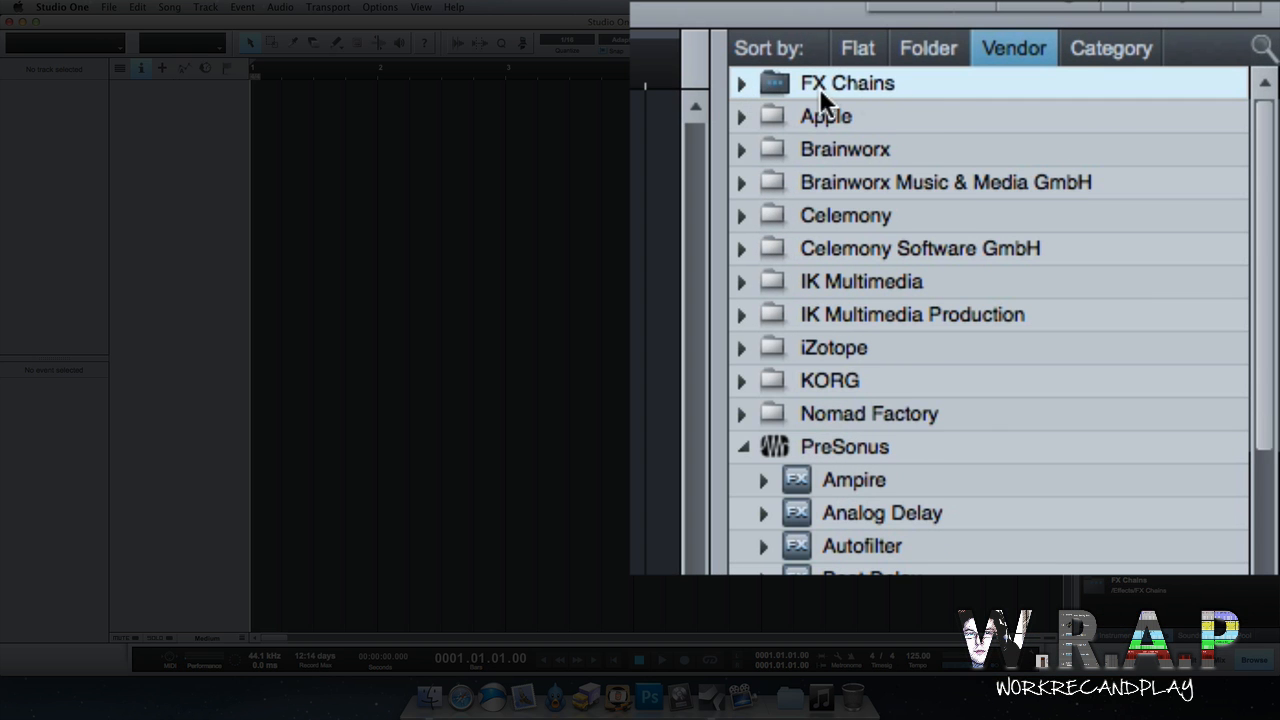
left_click(740, 83)
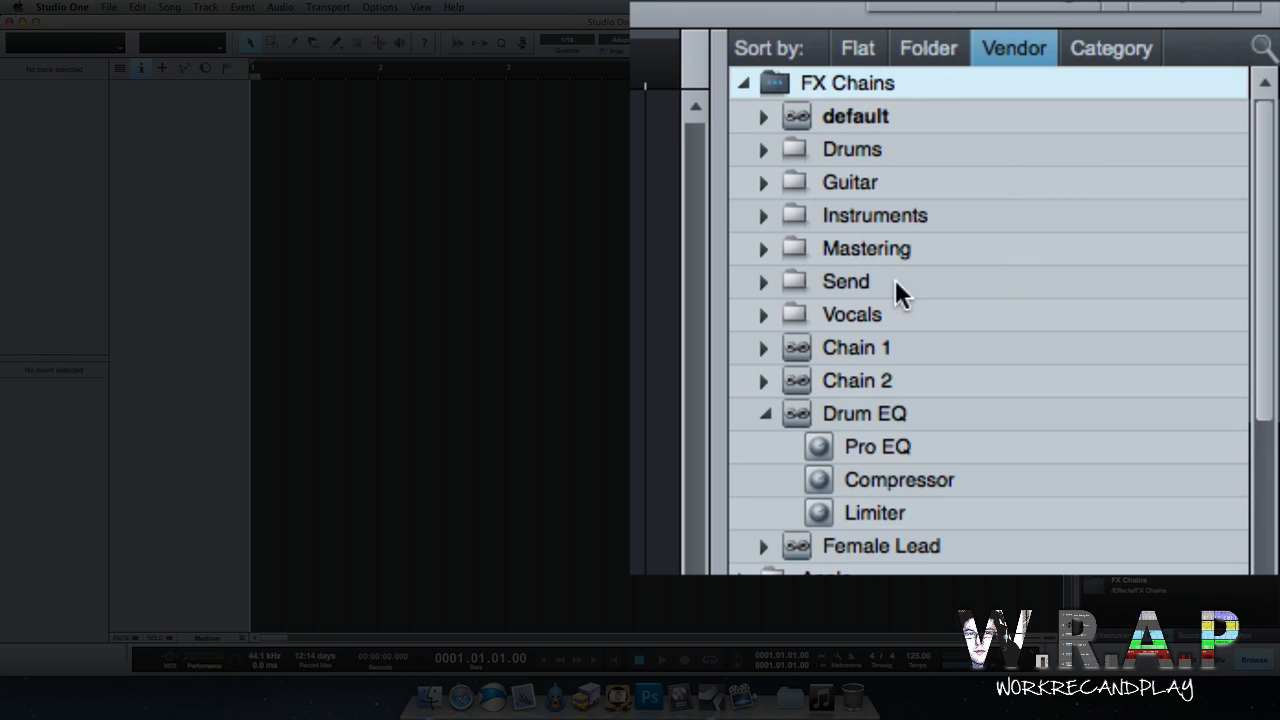
left_click(764, 417)
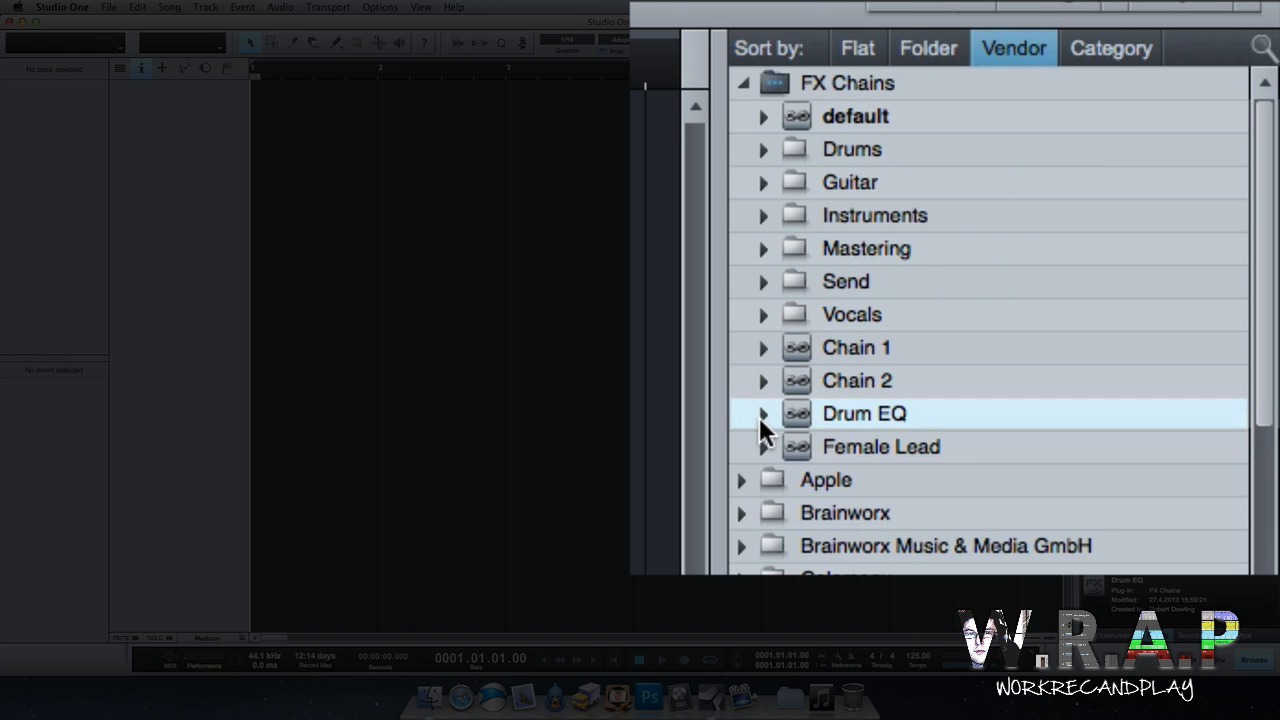
left_click(902, 345)
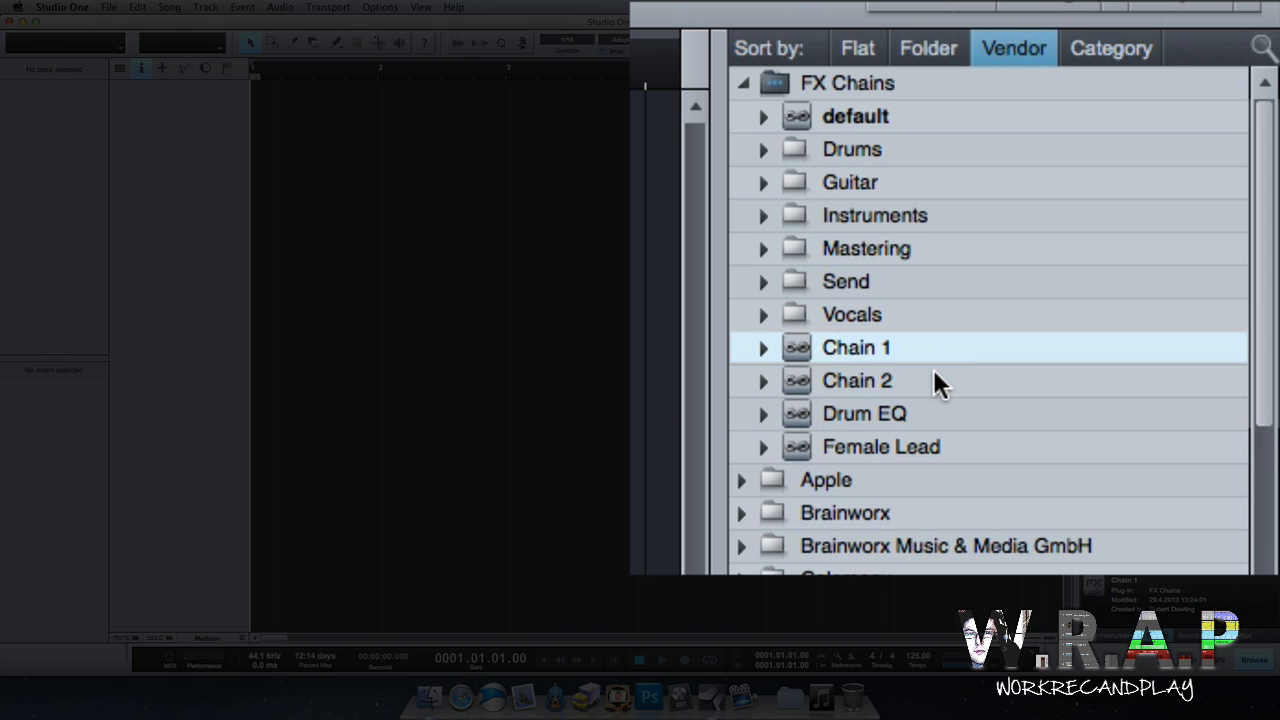
left_click(932, 371, "shift")
left_click_drag(879, 350, 209, 132)
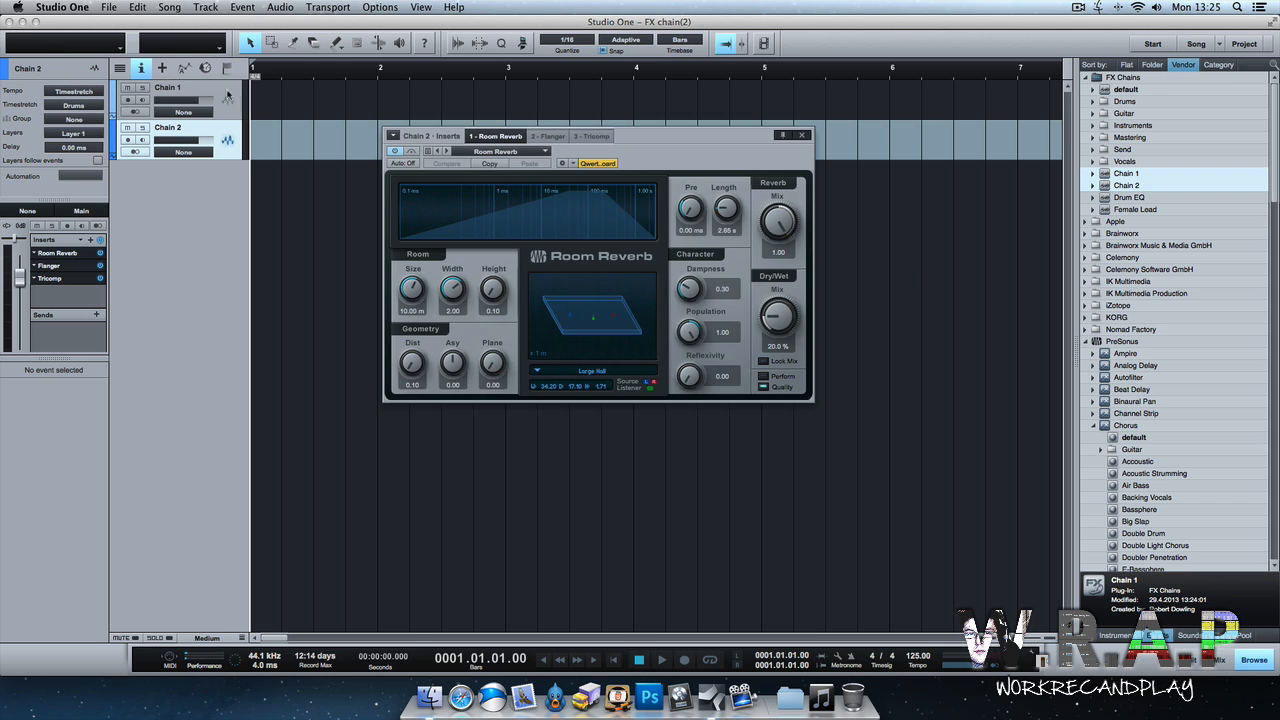
Switch between the Chain 1 and Chain 2 tracks to compare their insert editors.
left_click(221, 93)
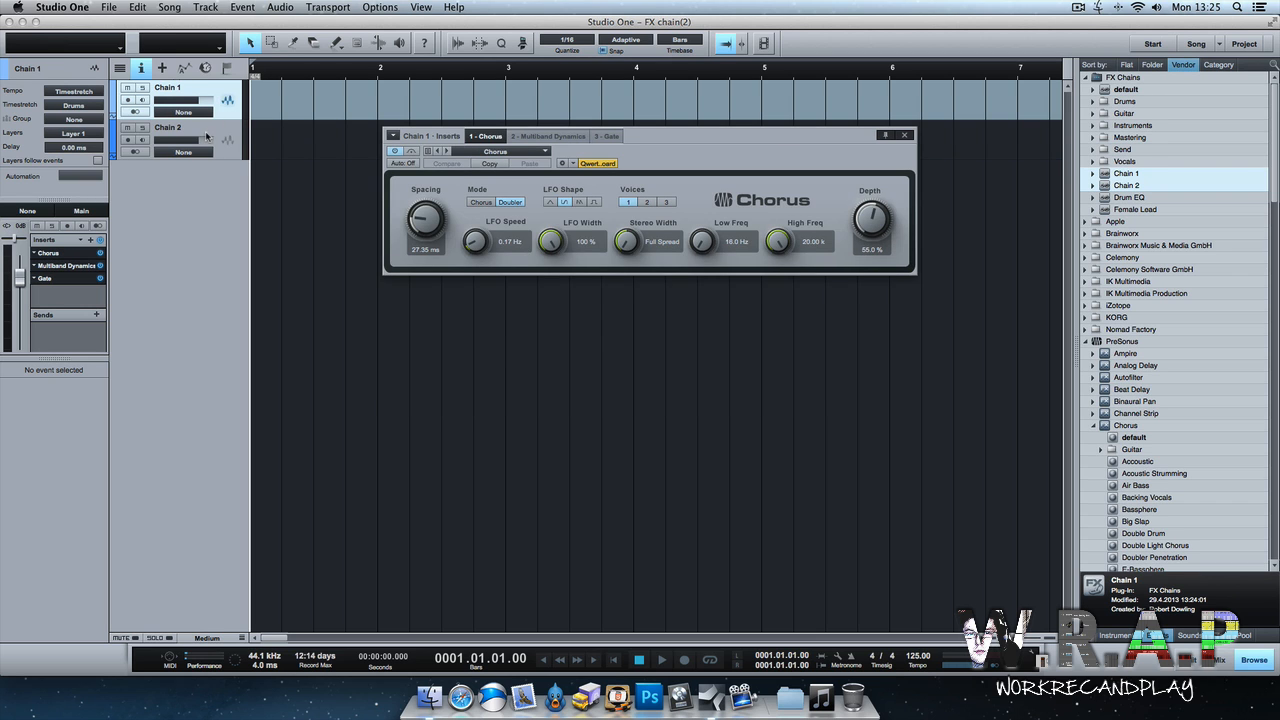
left_click(208, 137)
left_click(225, 87)
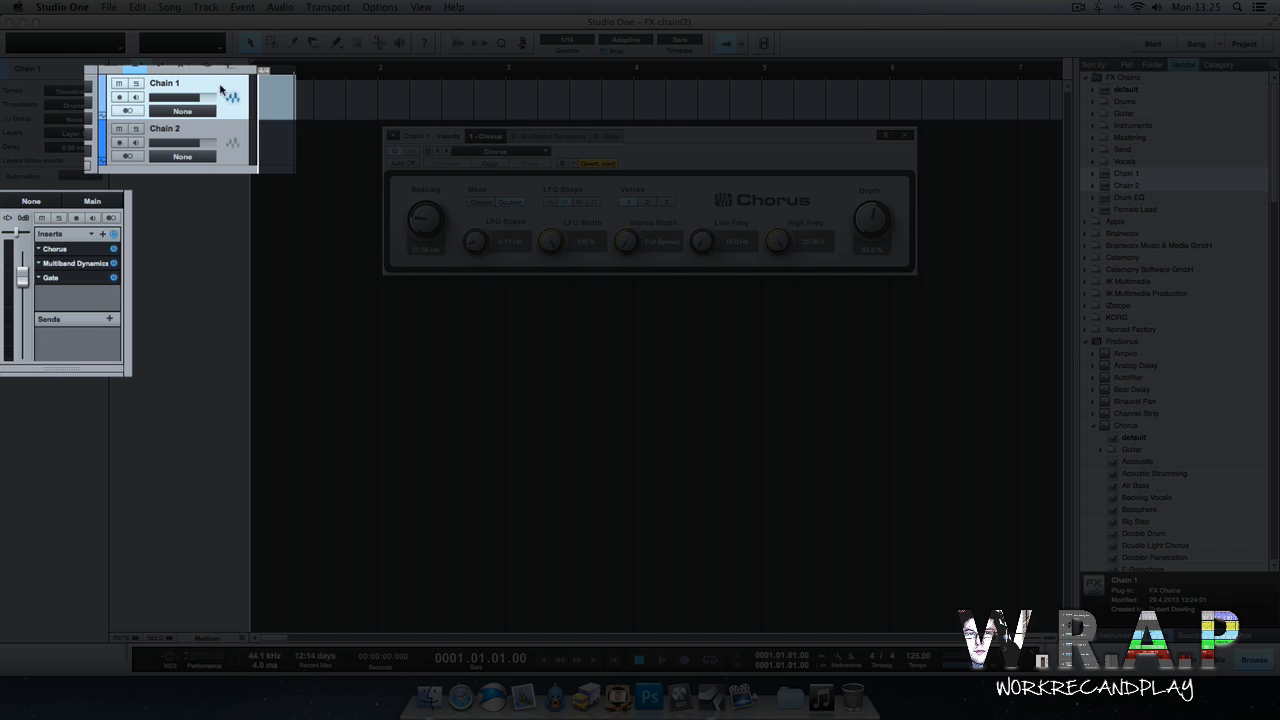
left_click(217, 129)
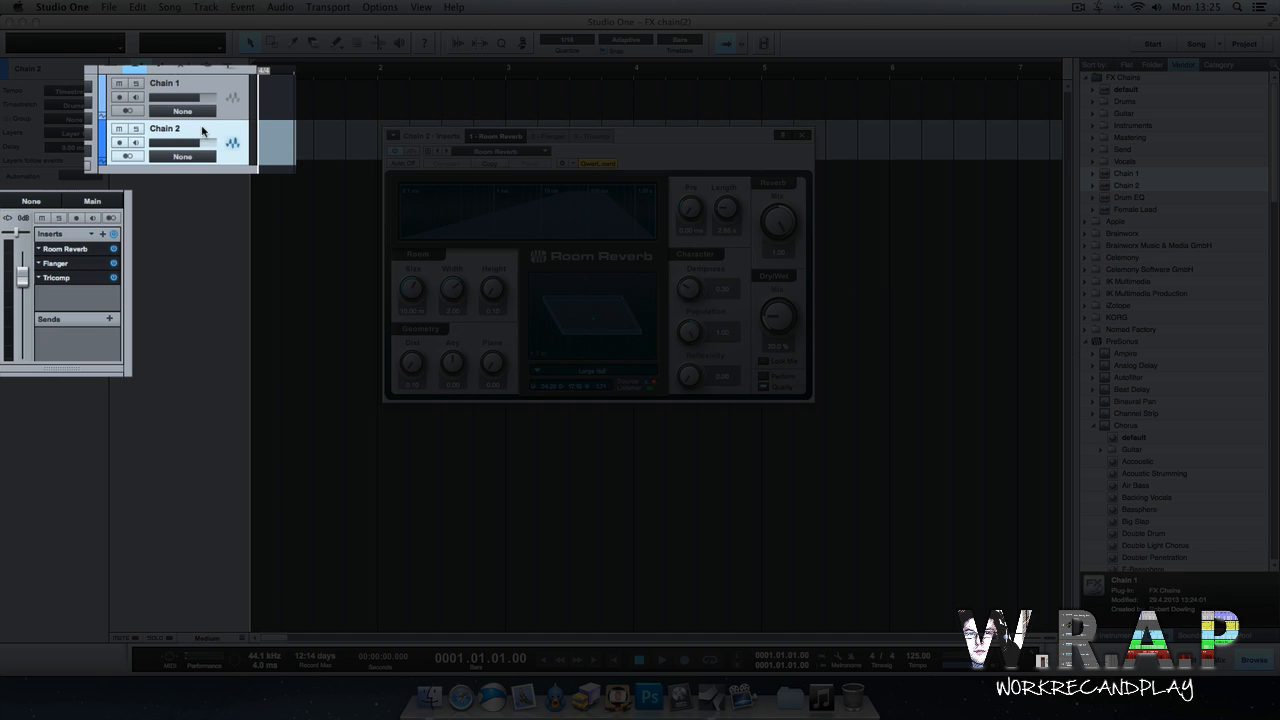
left_click(223, 89)
left_click(221, 127)
left_click(223, 89)
left_click(217, 127)
left_click(222, 90)
left_click(221, 128)
left_click(217, 89)
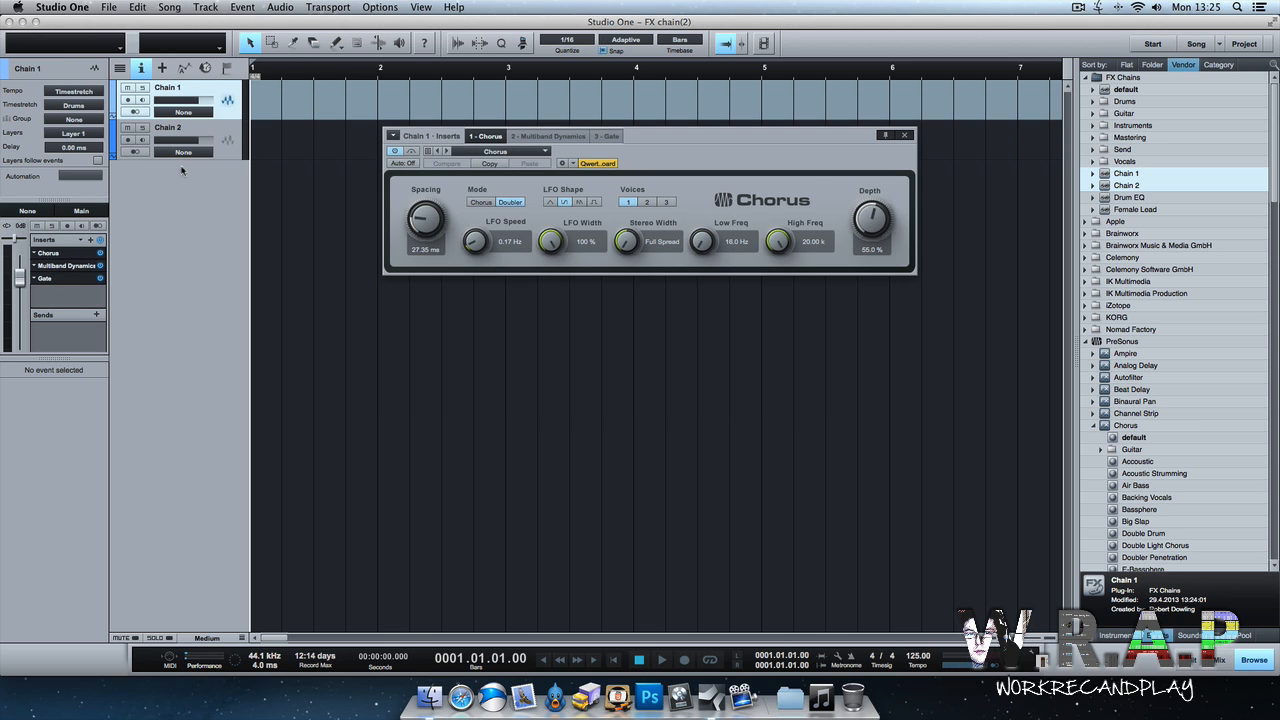
left_click(203, 142)
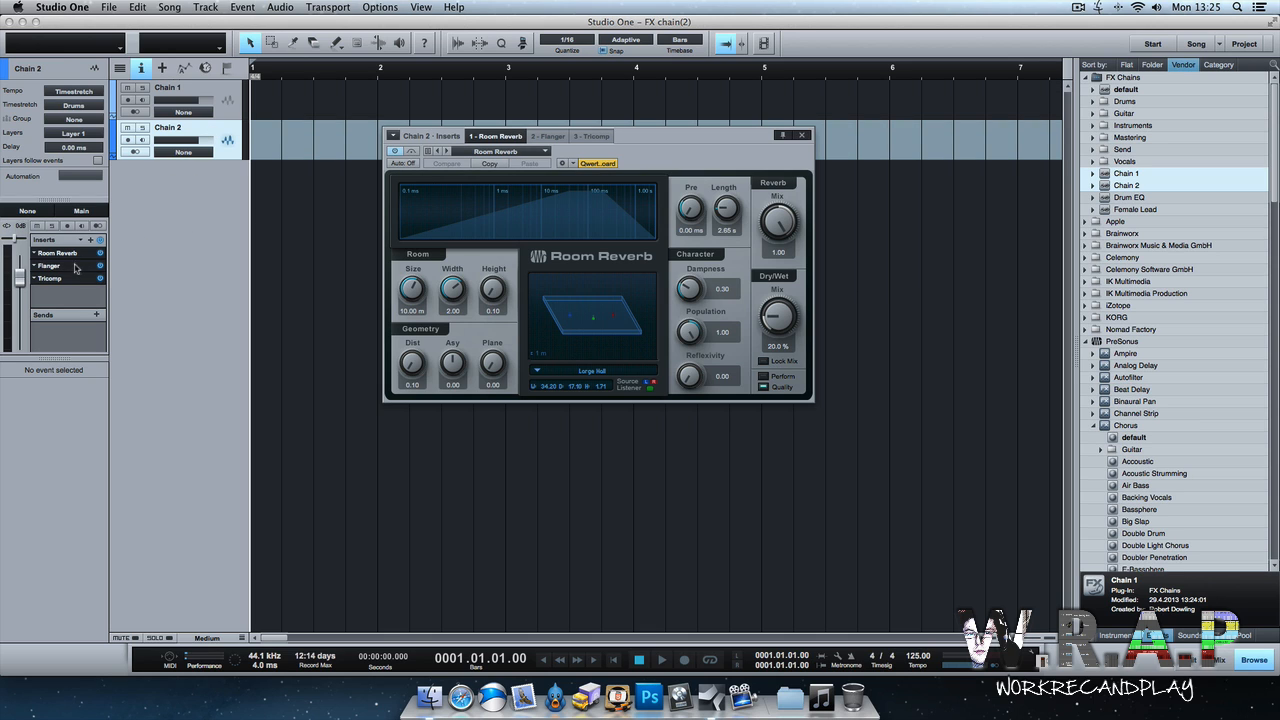
Open Chain 2's Tricomp insert to check its settings, then close the editor and select Chain 1.
left_click(71, 279)
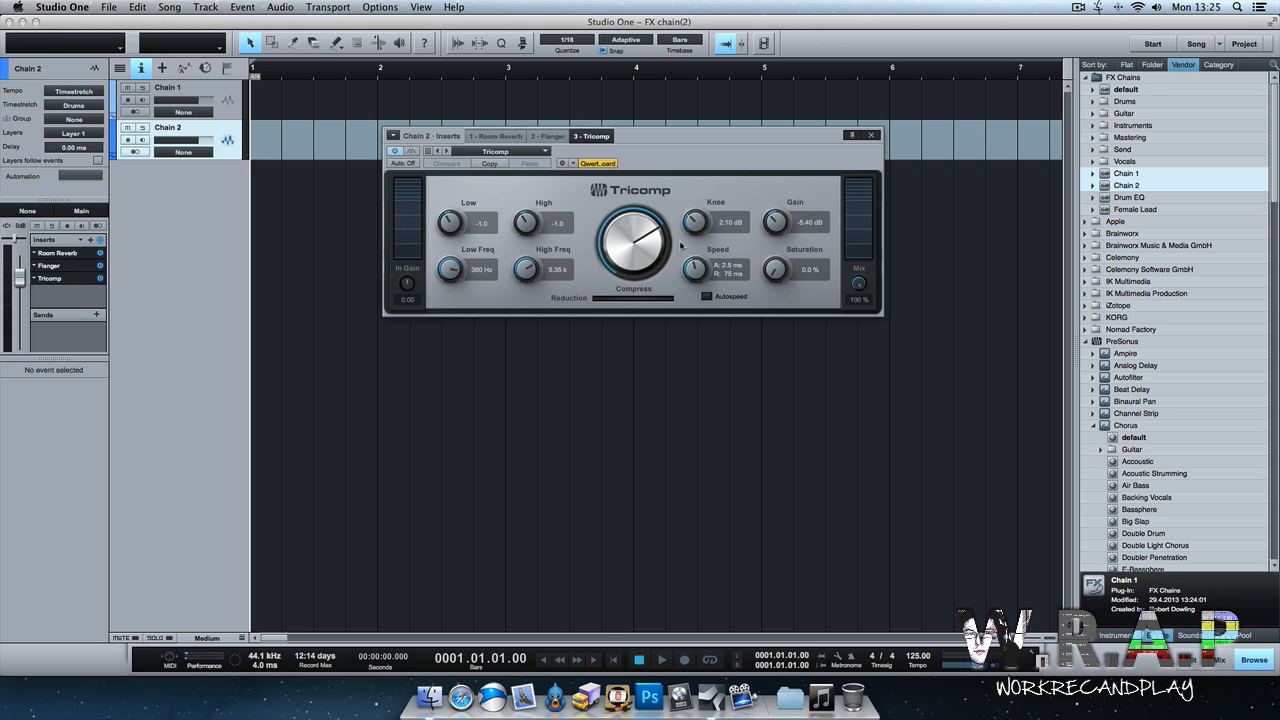
left_click(871, 135)
left_click(207, 90)
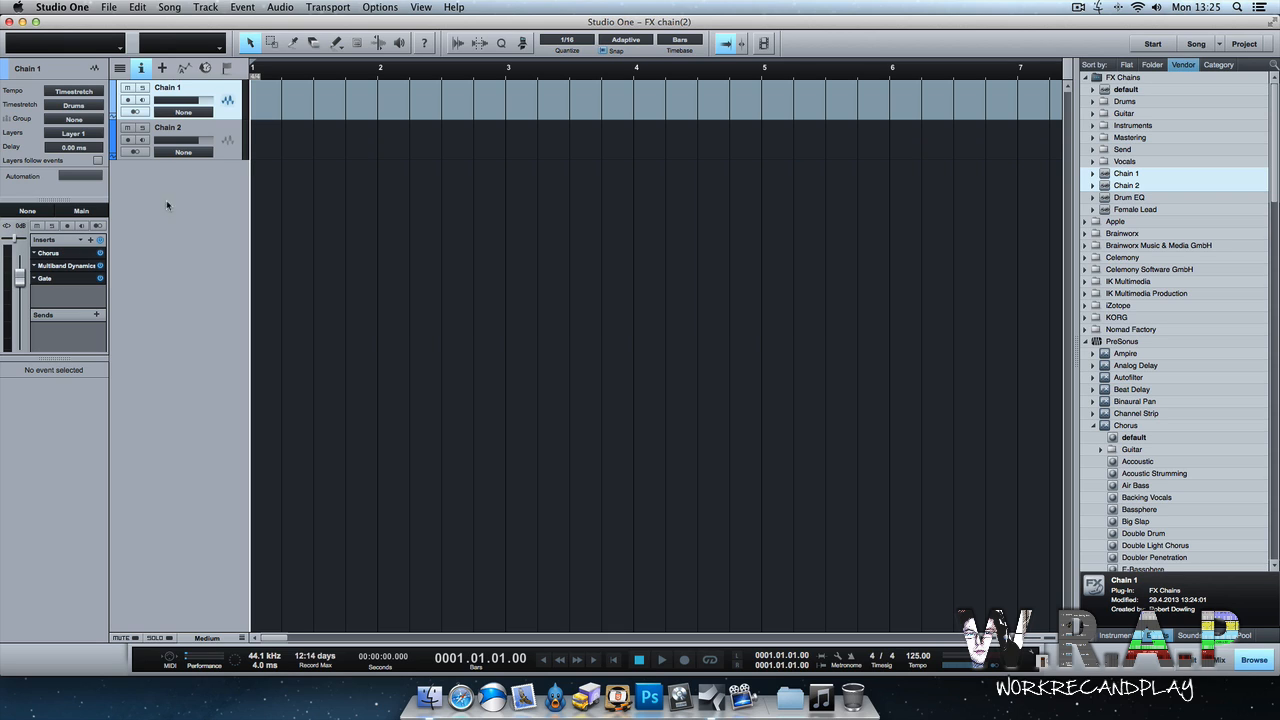
Open Chain 1's Chorus, Multiband Dynamics and Gate inserts in turn to inspect them, then close the editor.
left_click(71, 253)
left_click(71, 265)
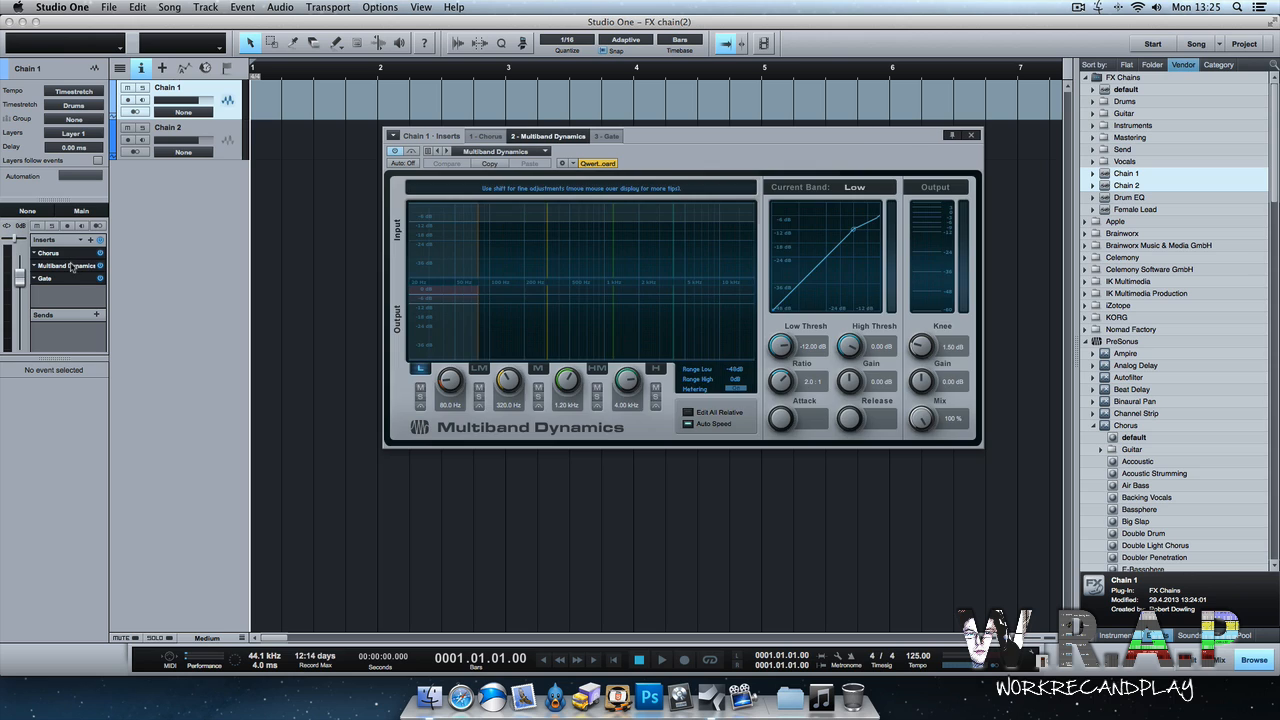
left_click(73, 280)
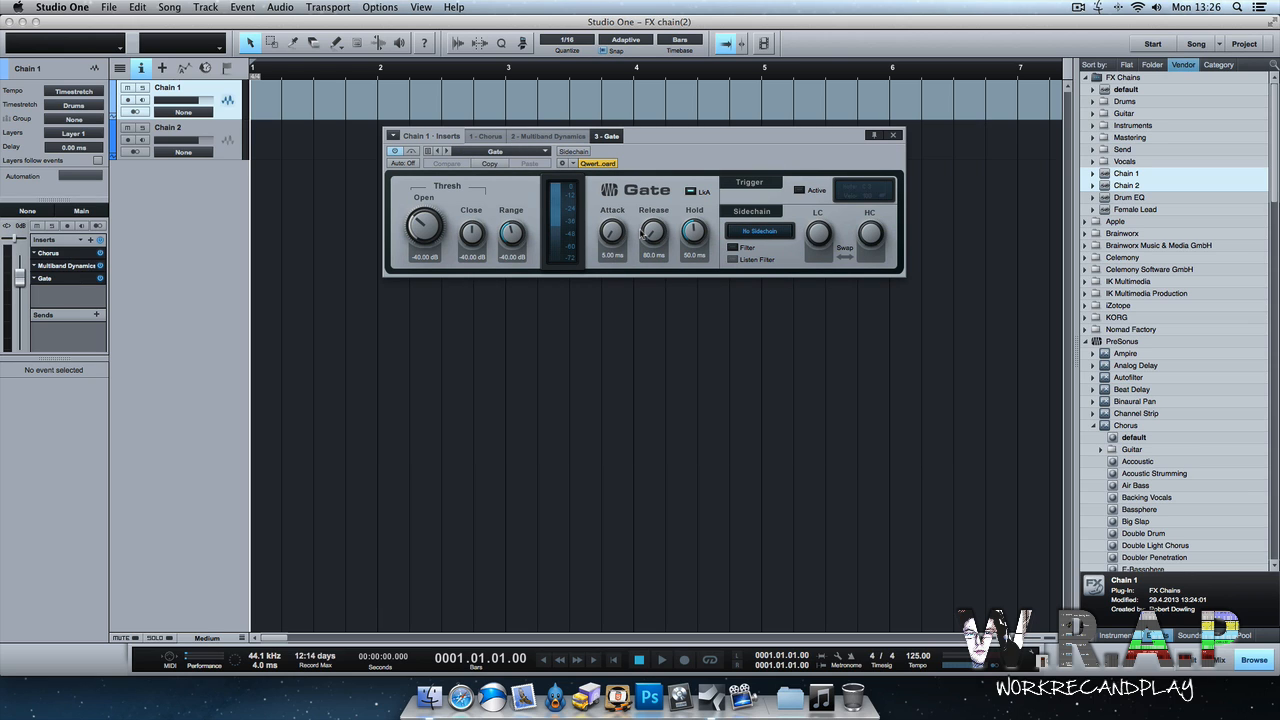
left_click(894, 135)
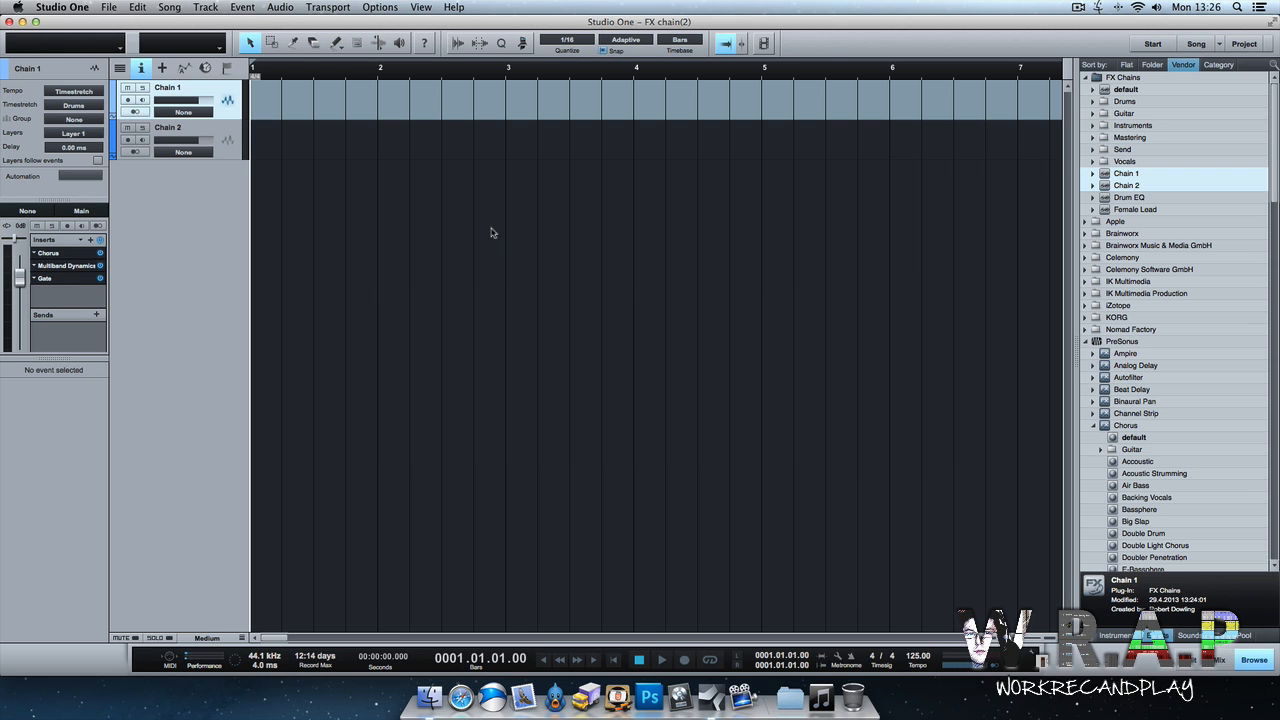
Open Chain 2's Tricomp insert and set its Low Freq to about 212 Hz and High Freq to about 2.44 k.
left_click(200, 128)
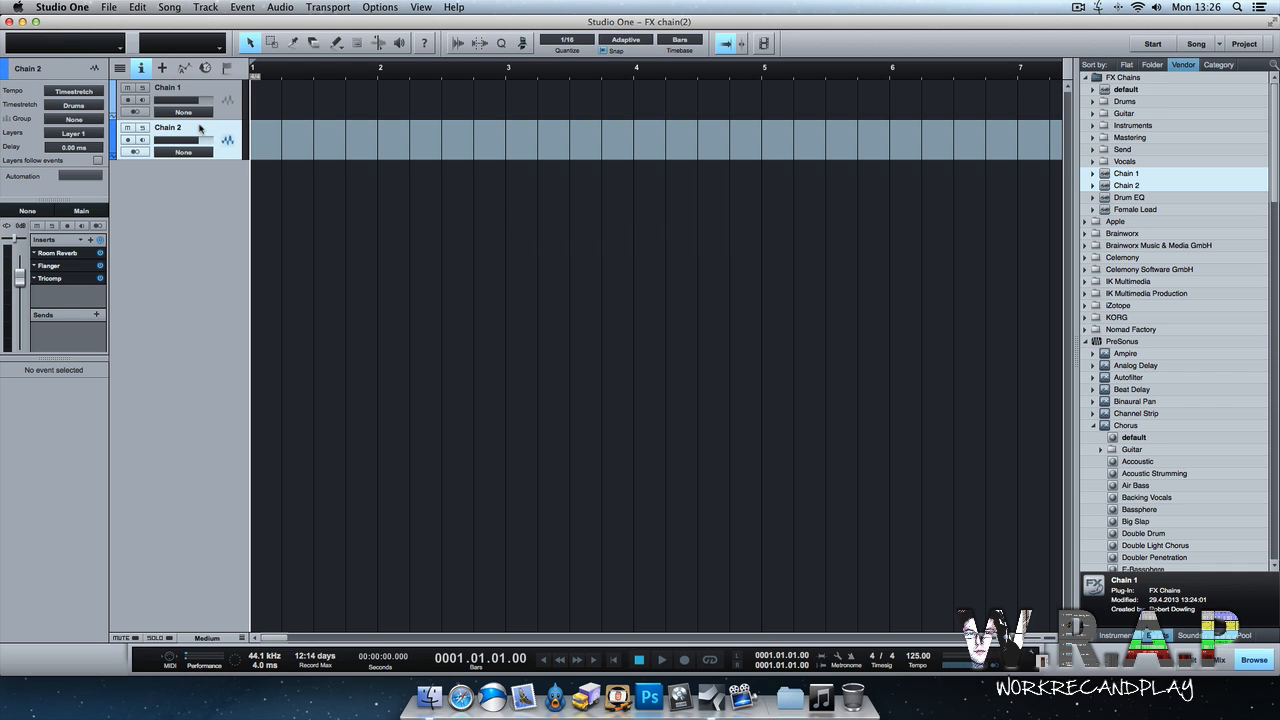
left_click(68, 288)
left_click_drag(617, 292, 617, 278)
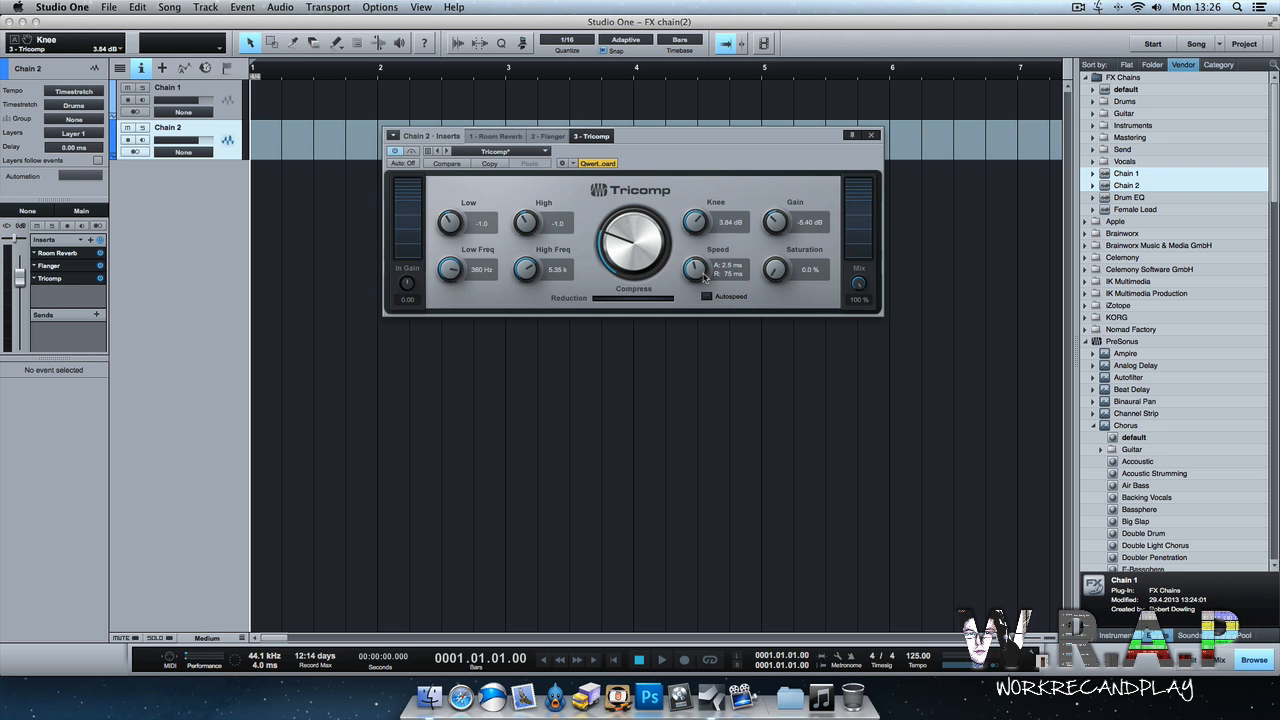
left_click_drag(525, 278, 528, 311)
left_click_drag(458, 278, 458, 318)
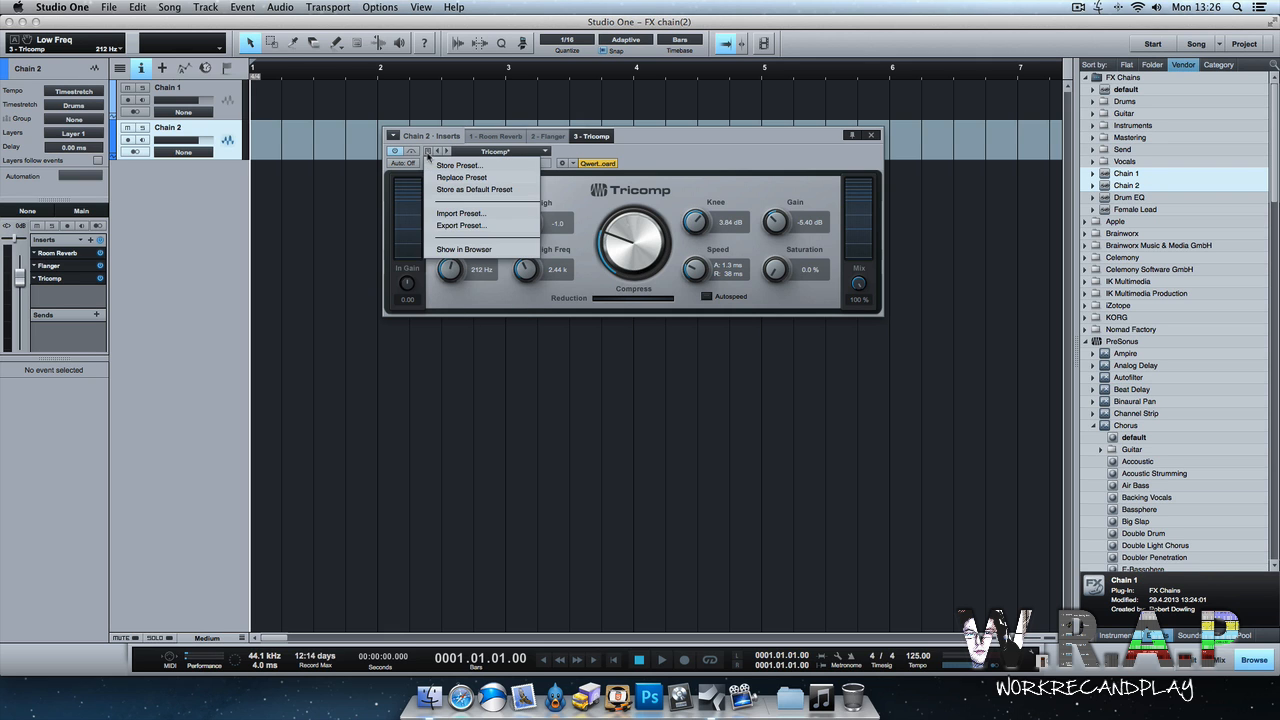
Replace the Tricomp preset with these settings, close its editor, and replace the Chain 2 FX chain with the current inserts.
left_click(428, 152)
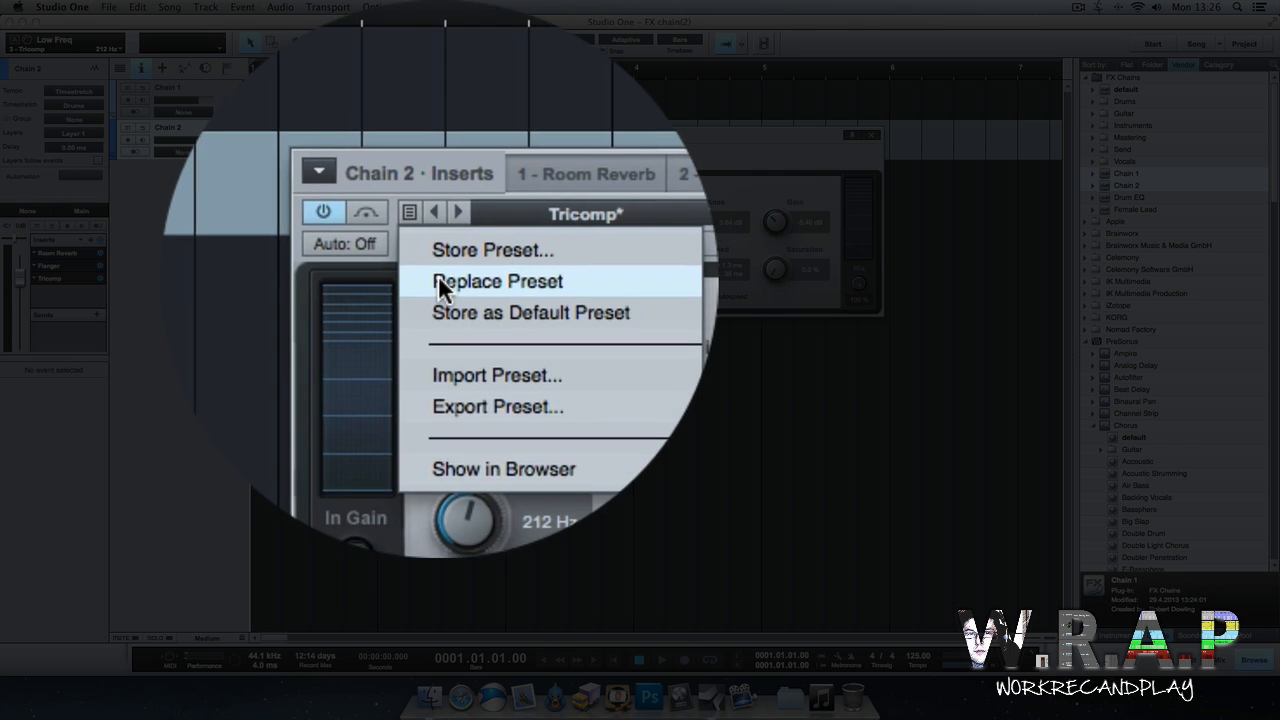
left_click(439, 178)
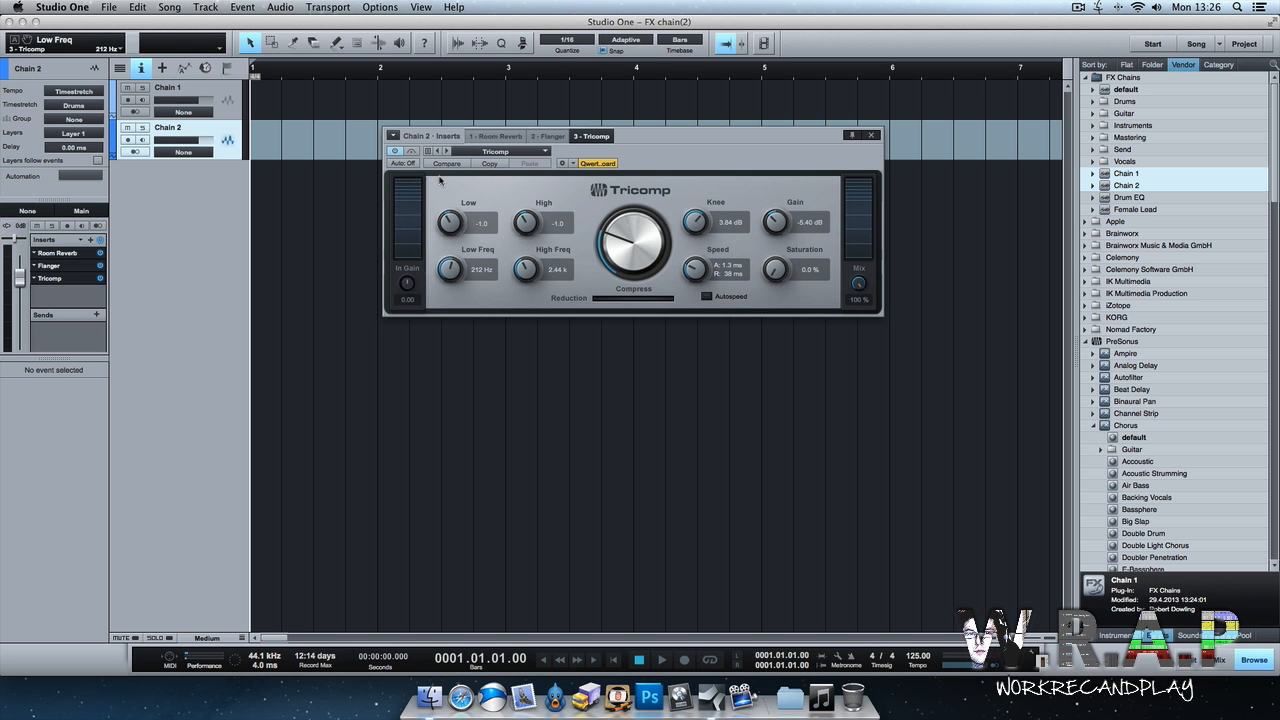
left_click(871, 135)
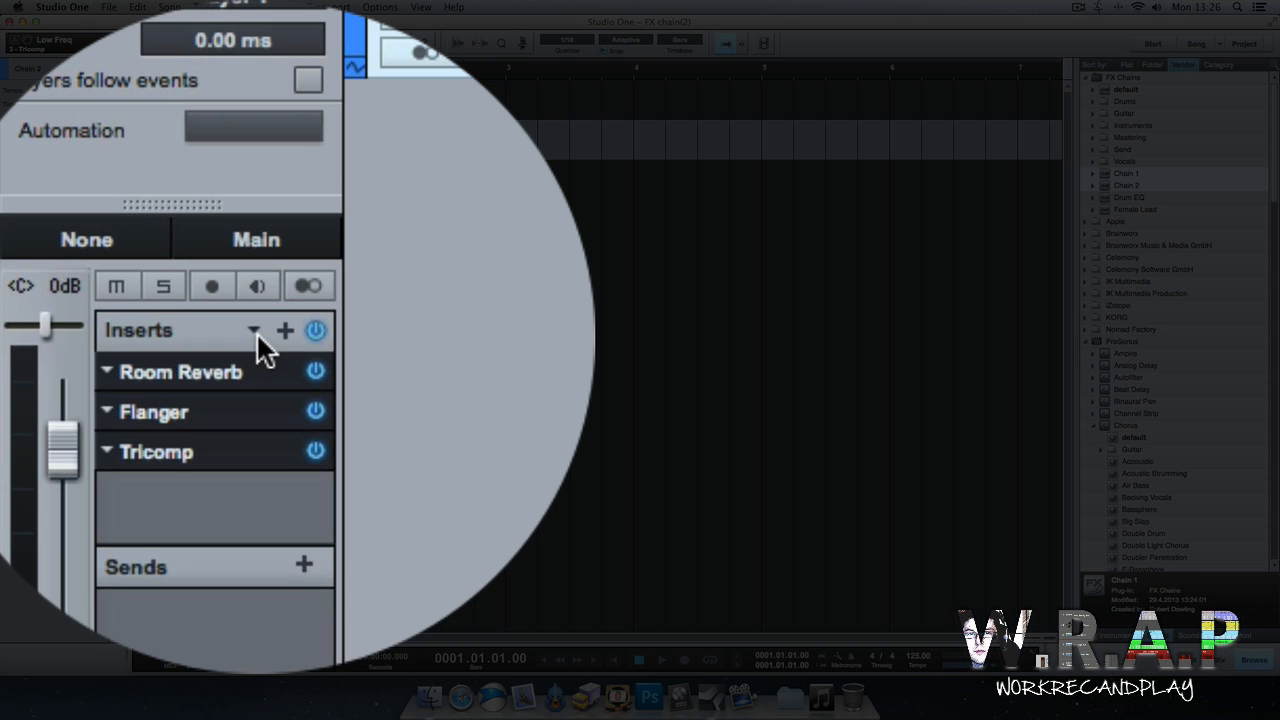
left_click(82, 242)
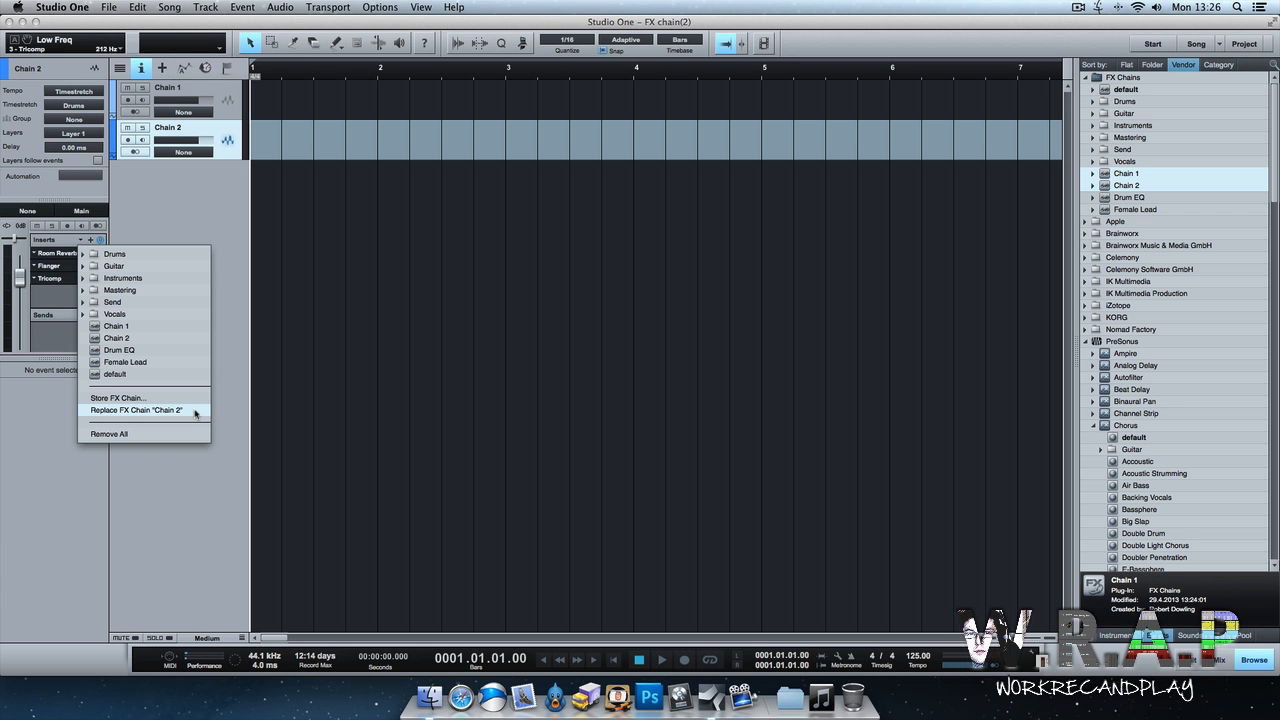
left_click(205, 406)
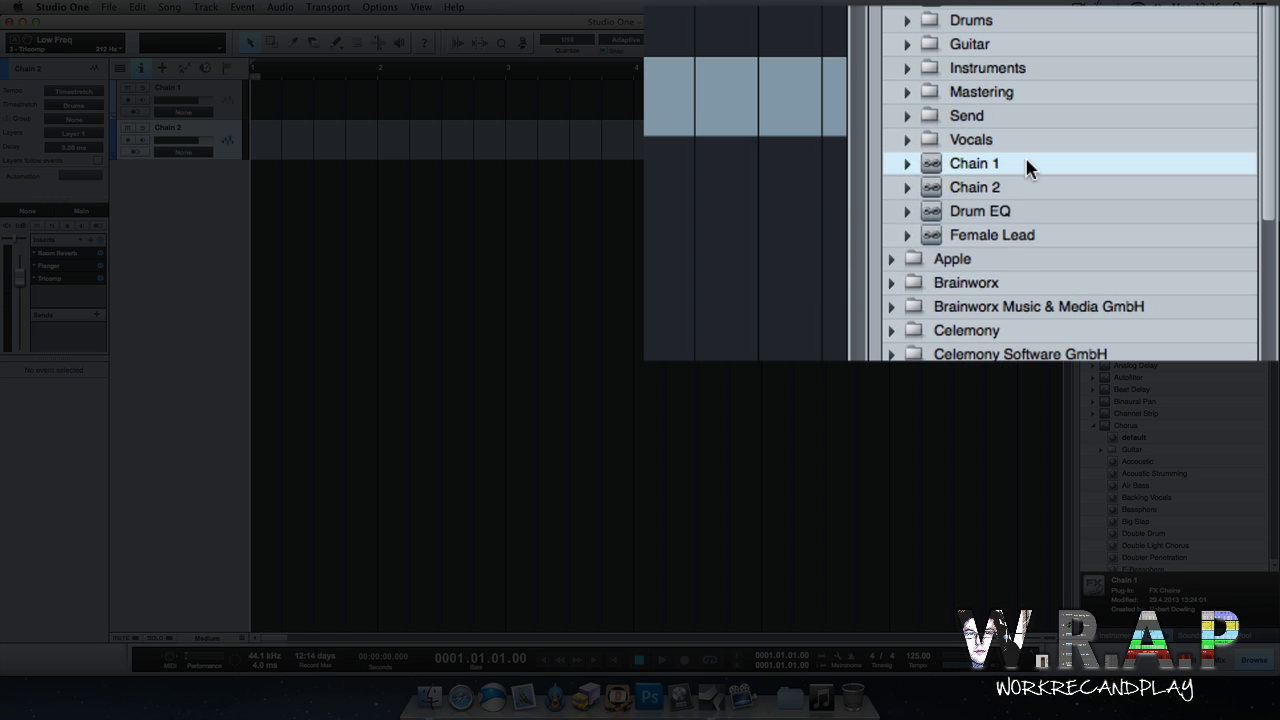
Refresh the FX chain list in the browser and expand Chain 2 to show its inserts.
right_click(1179, 174)
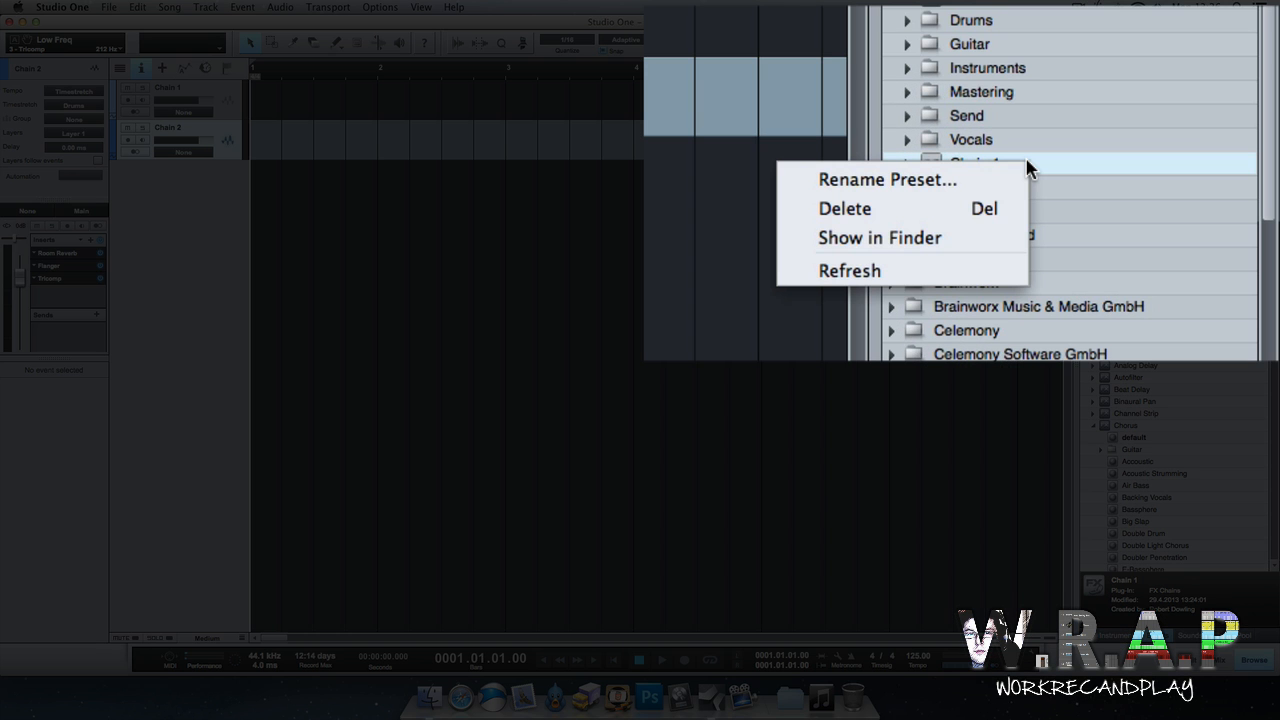
left_click(987, 268)
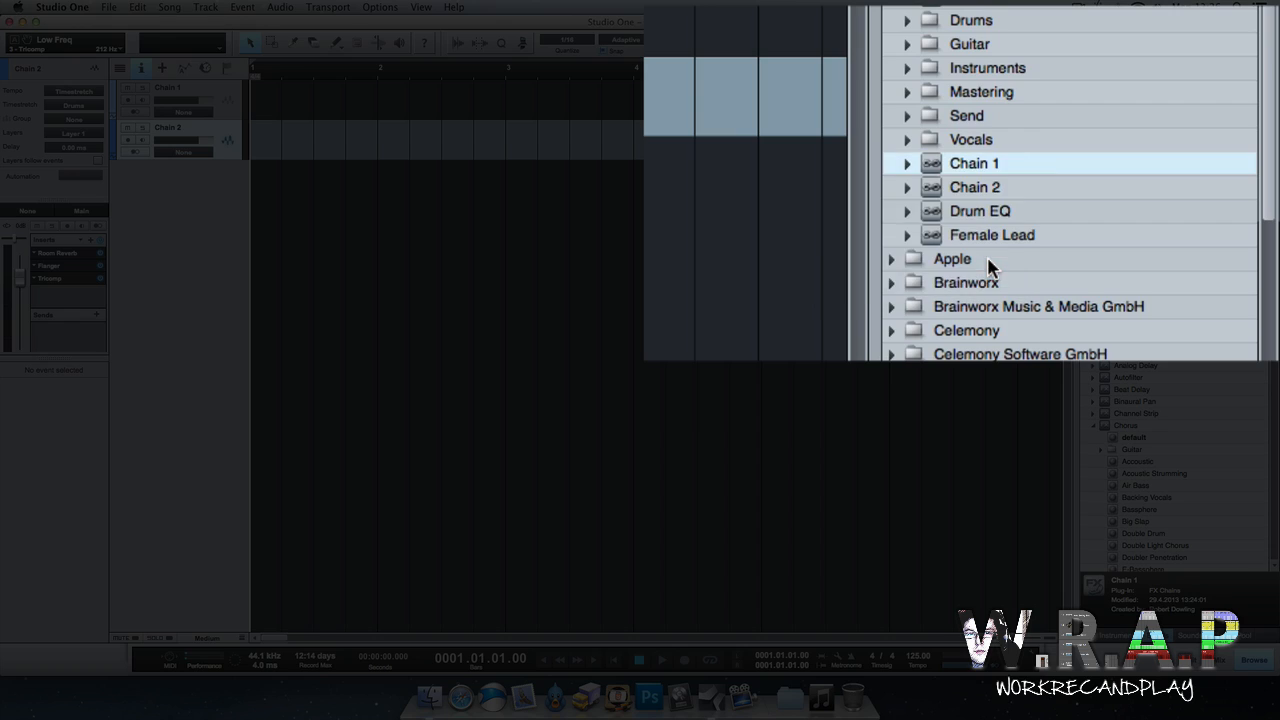
left_click(1093, 186)
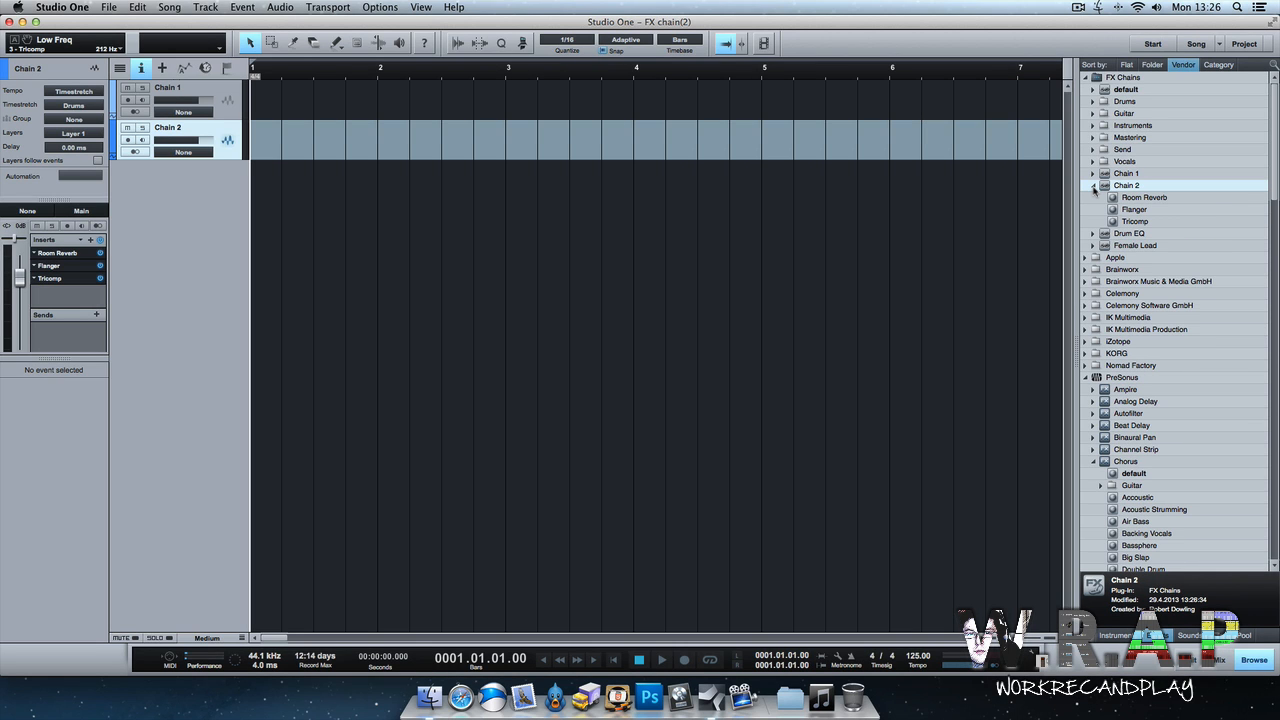
Drag the updated Chain 2 FX chain in to create a new track and check its Room Reverb, Flanger and Tricomp inserts.
left_click_drag(1140, 186, 180, 208)
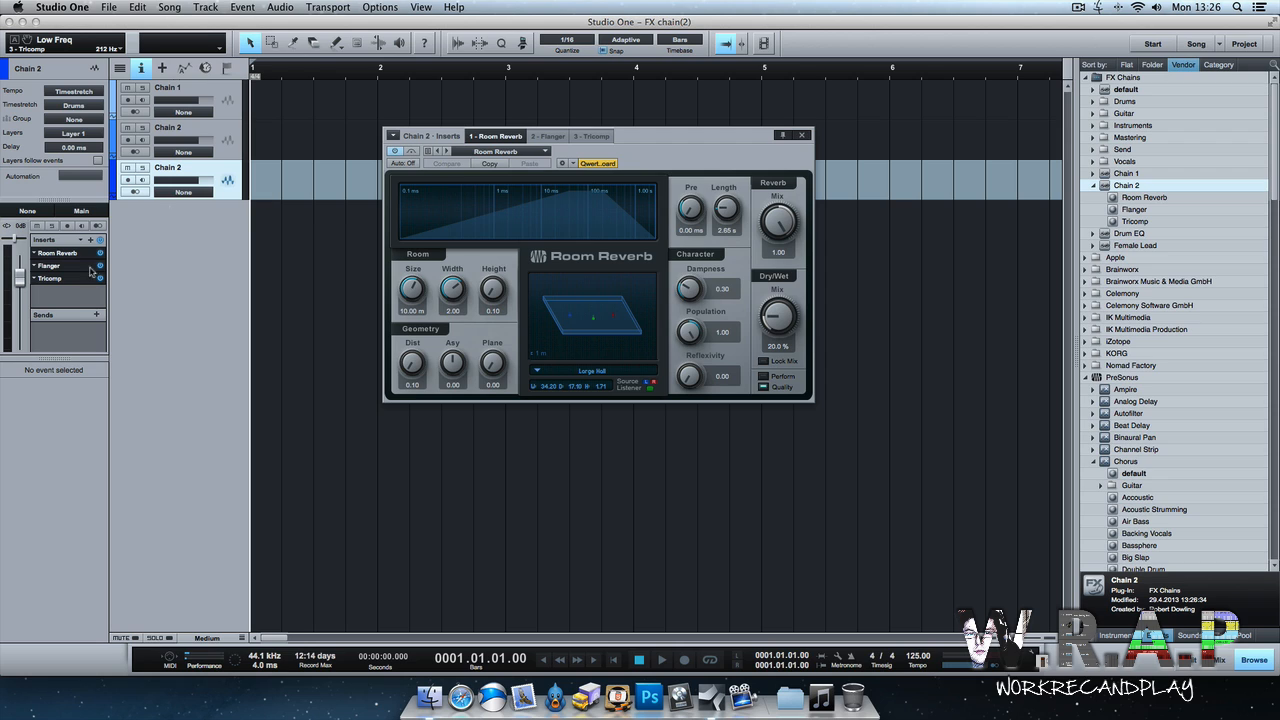
left_click(546, 136)
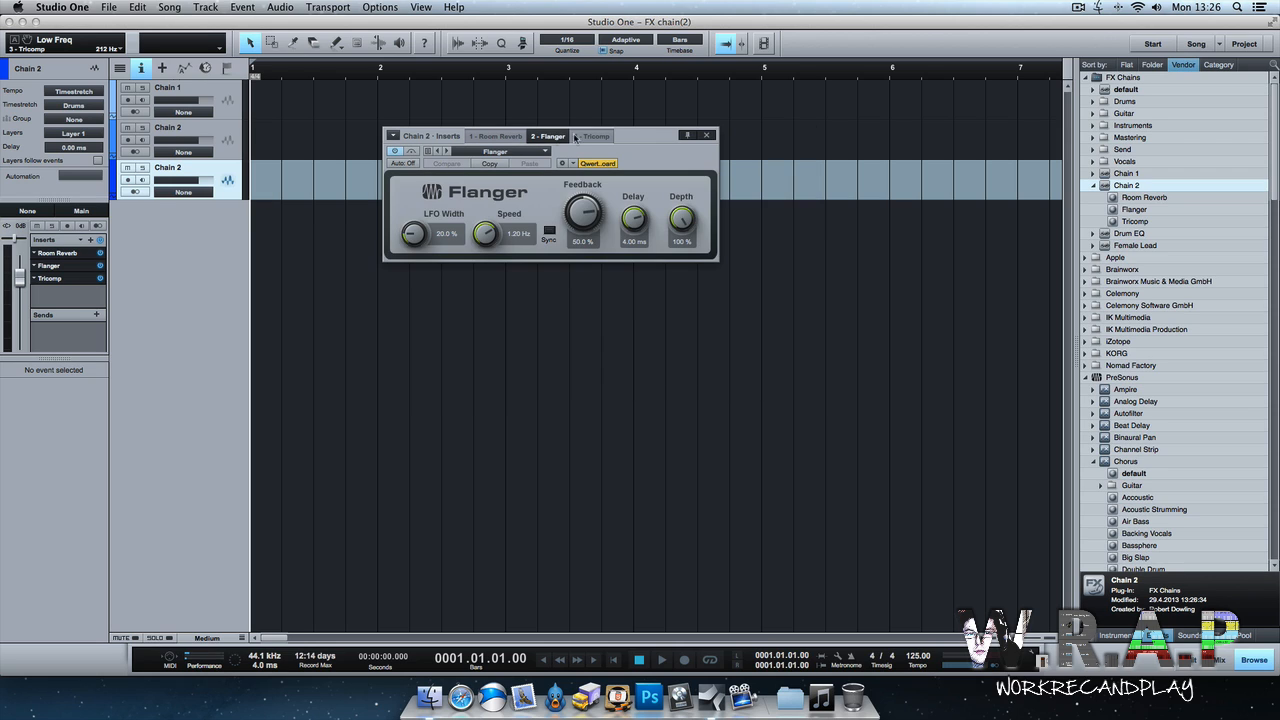
left_click(593, 137)
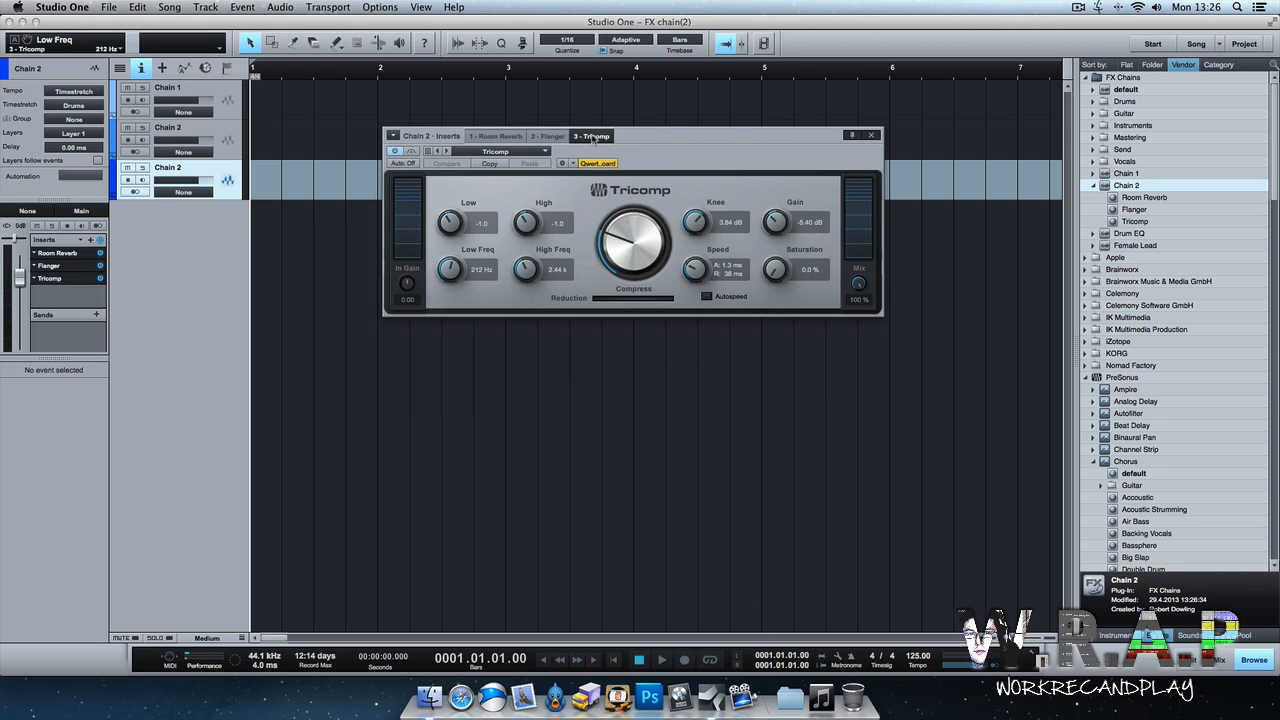
left_click(871, 135)
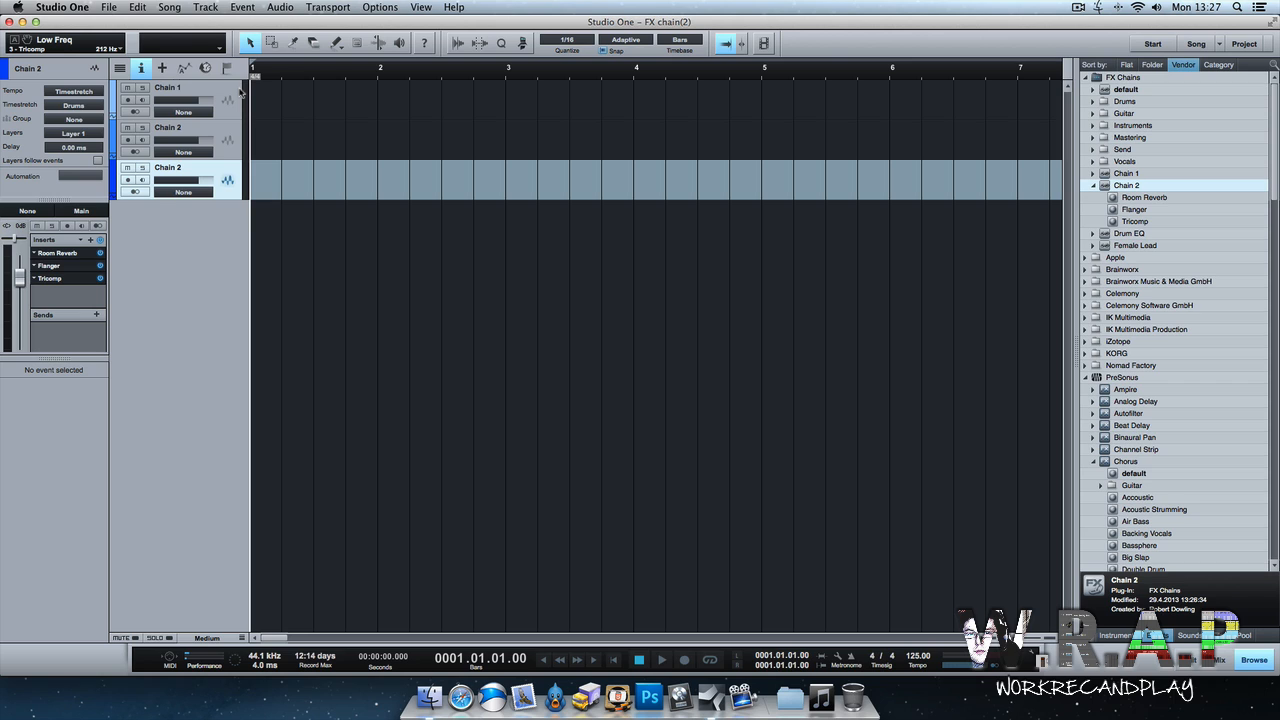
Select the tracks and remove them all from the song.
left_click(240, 92, "shift")
right_click(237, 91)
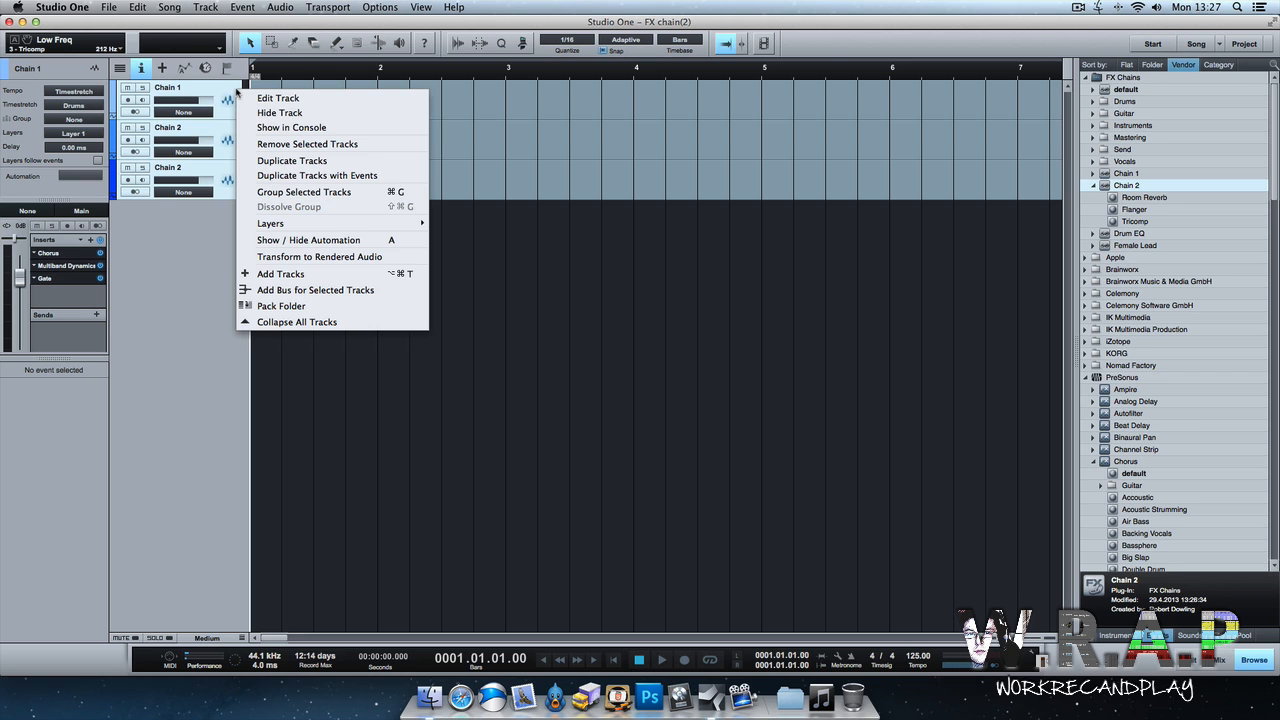
left_click(307, 145)
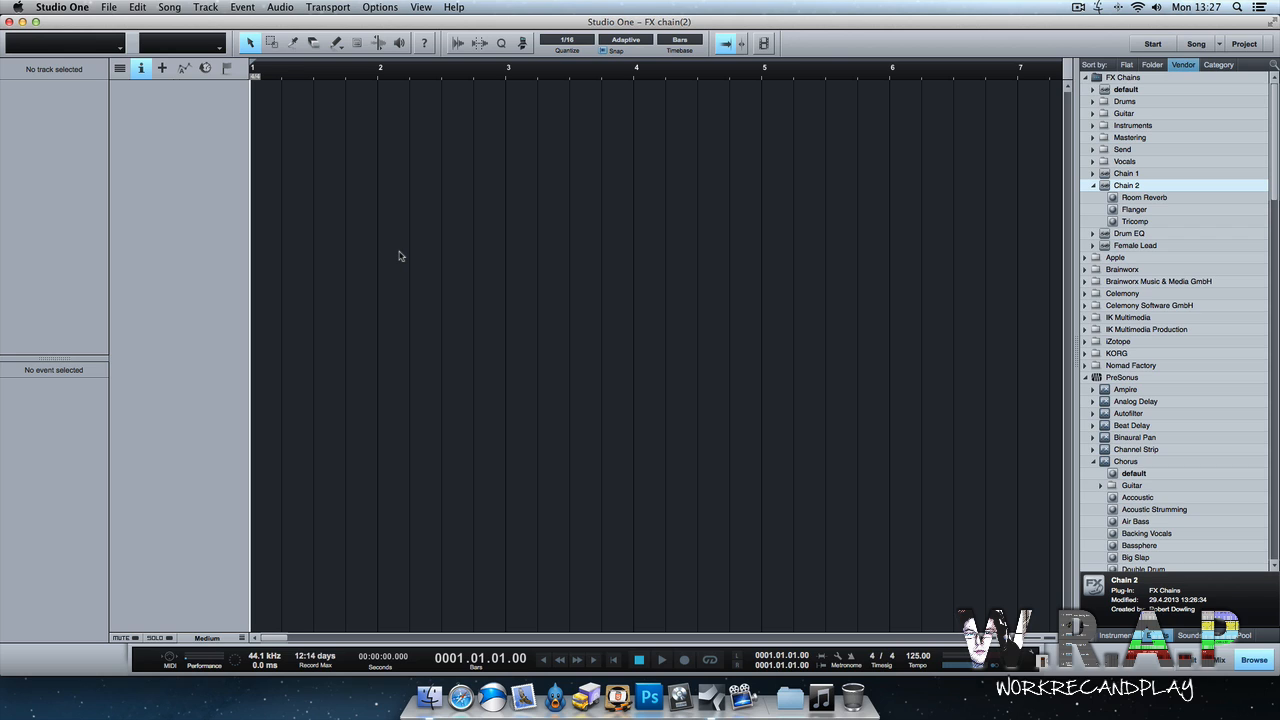
Select the Drum EQ and Female Lead FX chains in the browser and drag them in to create two tracks.
left_click(1093, 186)
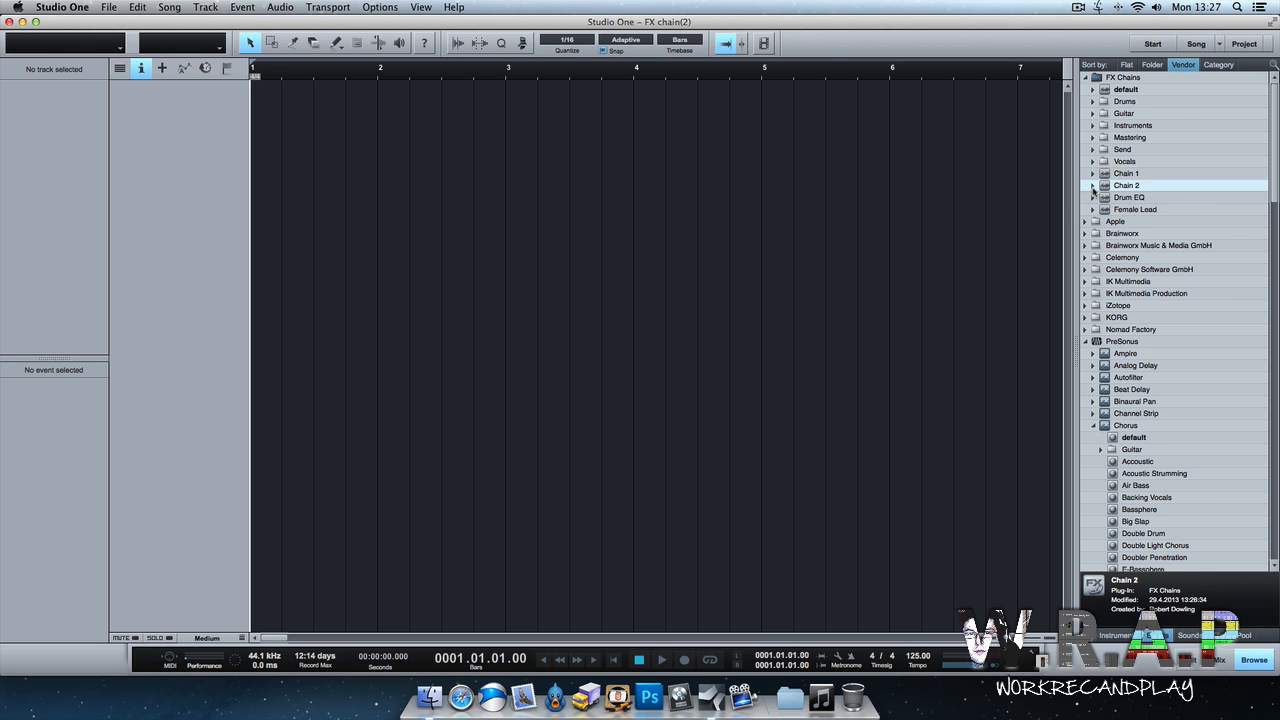
left_click(1160, 200)
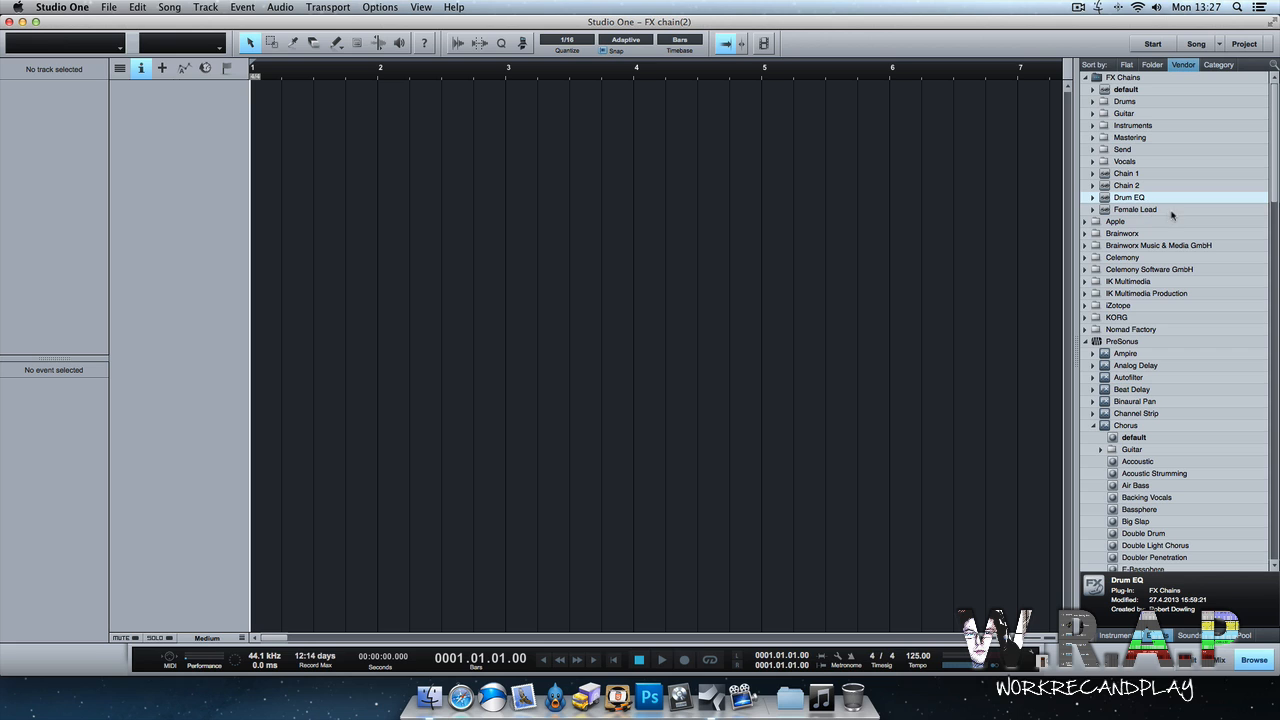
left_click(1173, 211)
left_click(1168, 199, "shift")
left_click_drag(1145, 200, 182, 165)
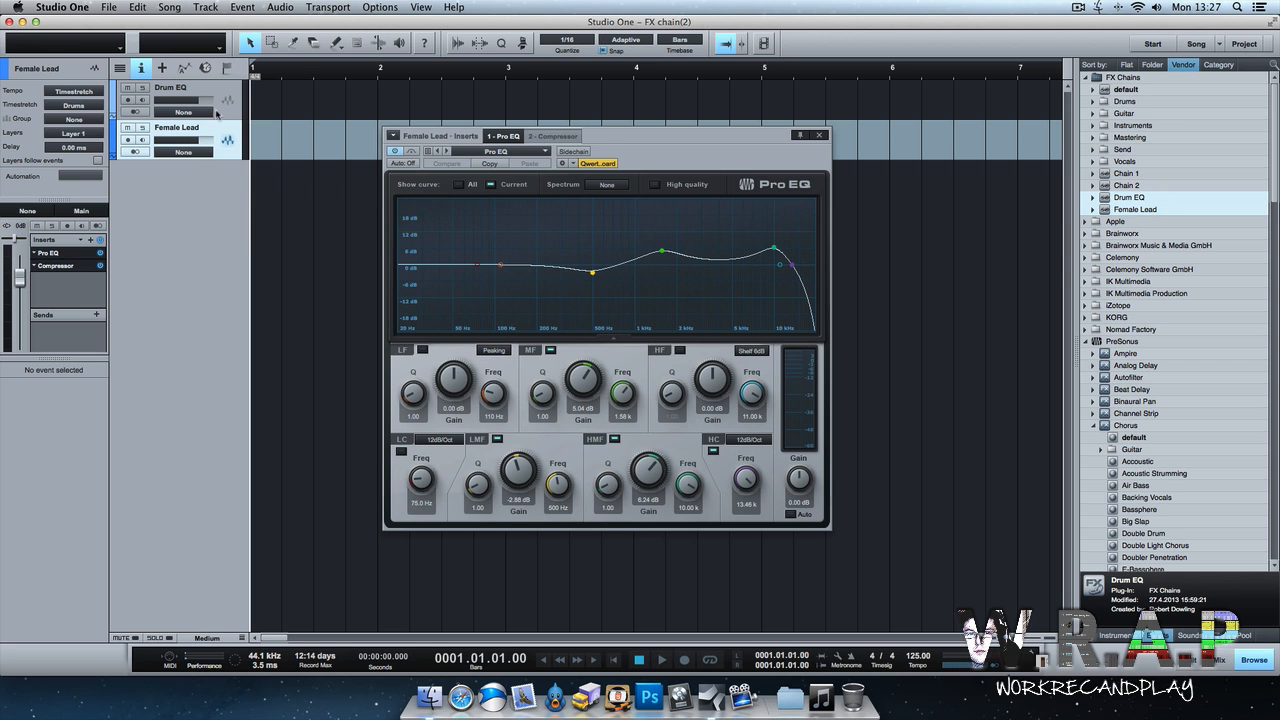
On the Drum EQ track's Pro EQ, set the low cut to about 59.4 Hz, high cut to about 8.96 k, boost mids and cut low mids.
left_click(215, 90)
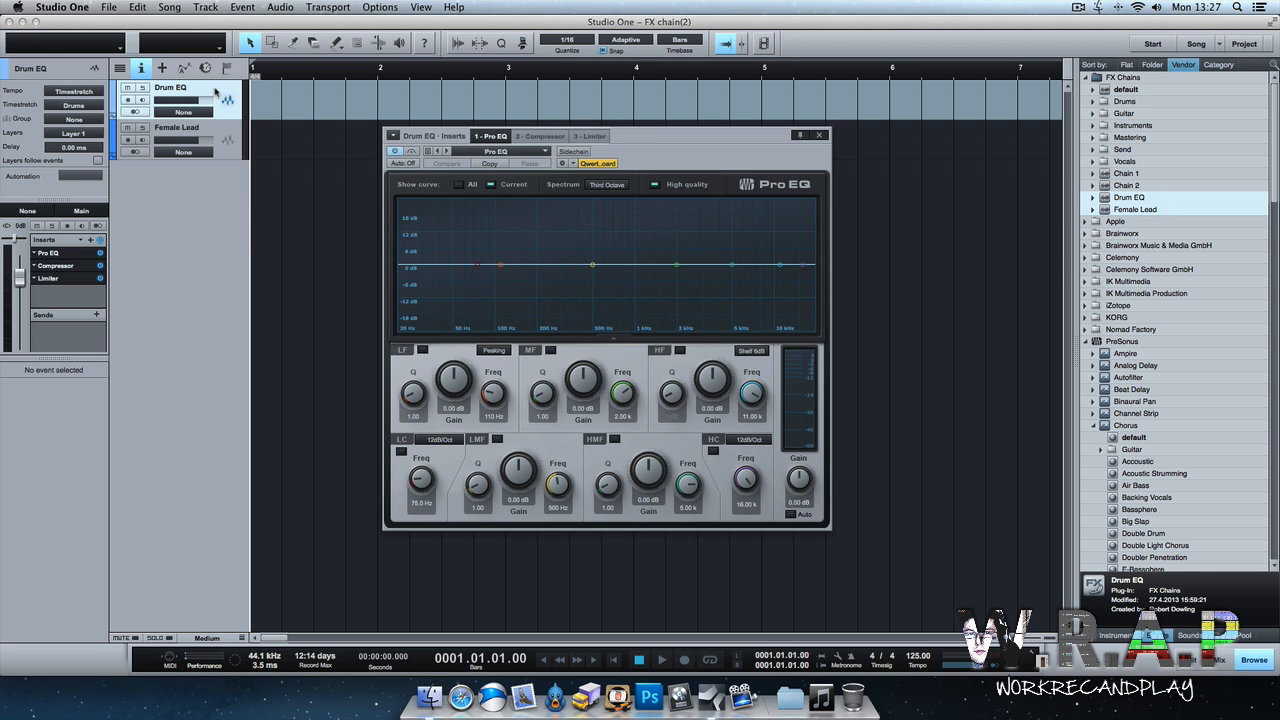
left_click(70, 266)
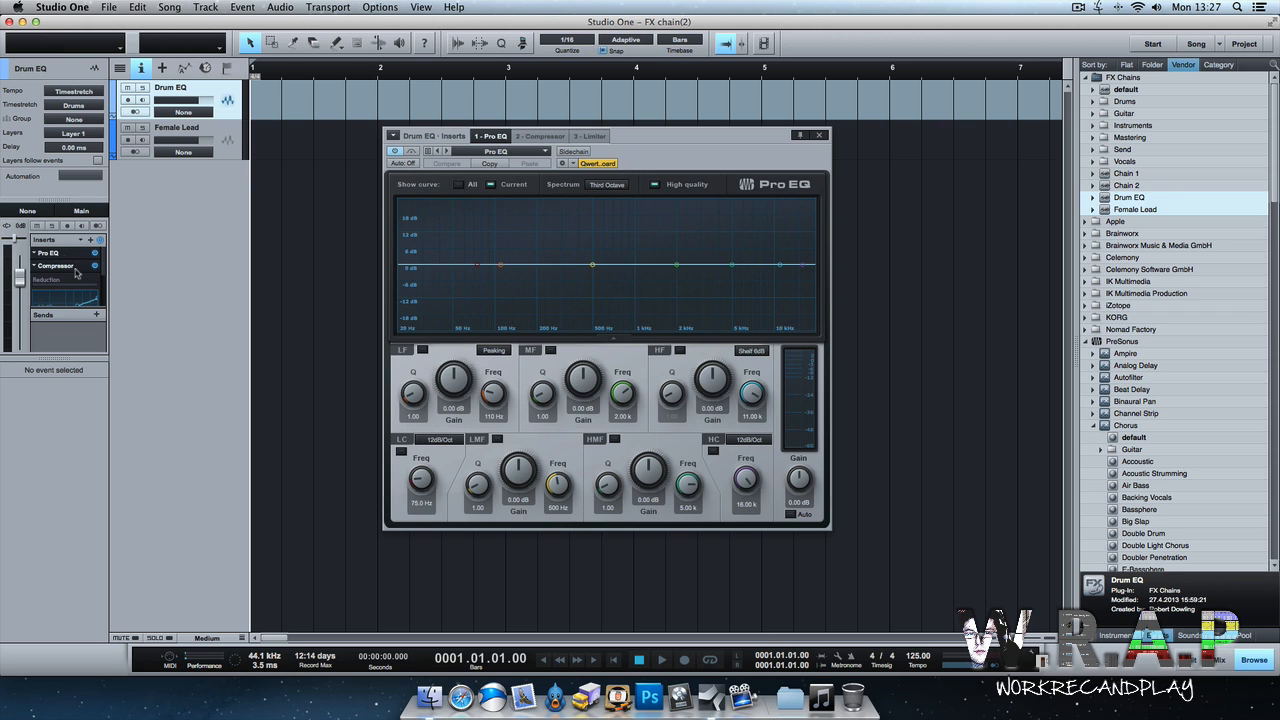
left_click(78, 266)
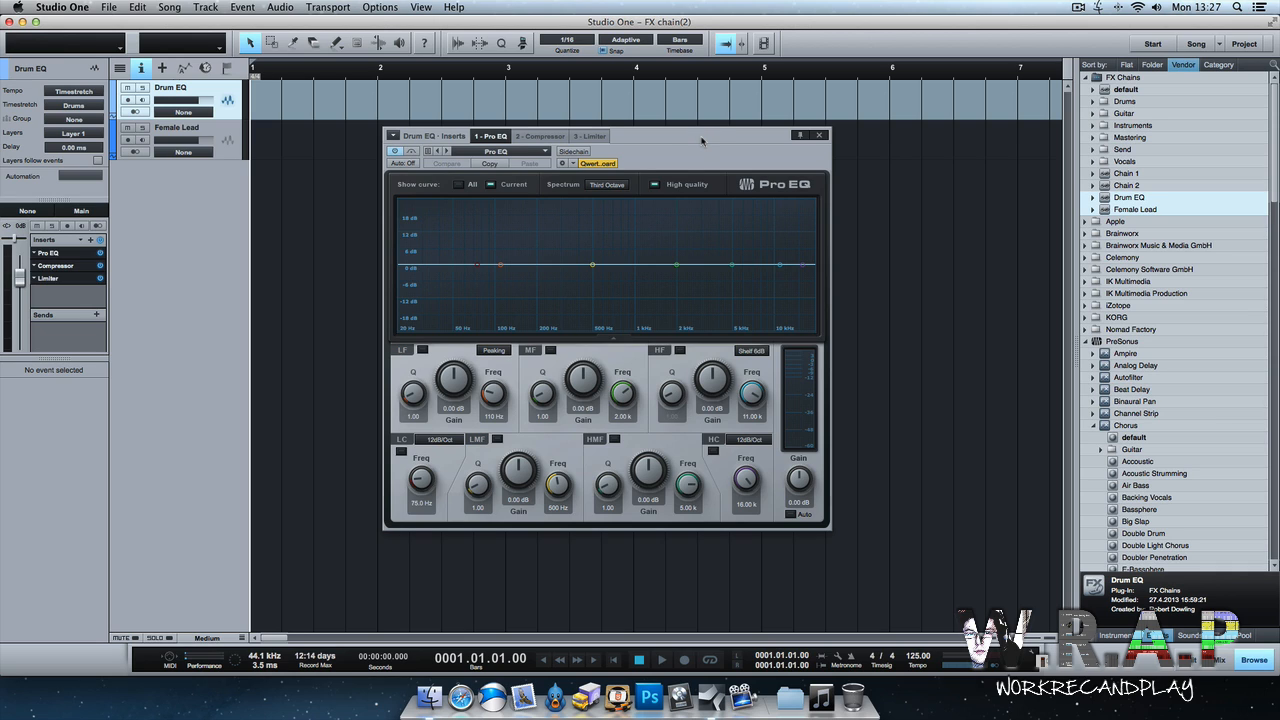
left_click_drag(699, 134, 651, 116)
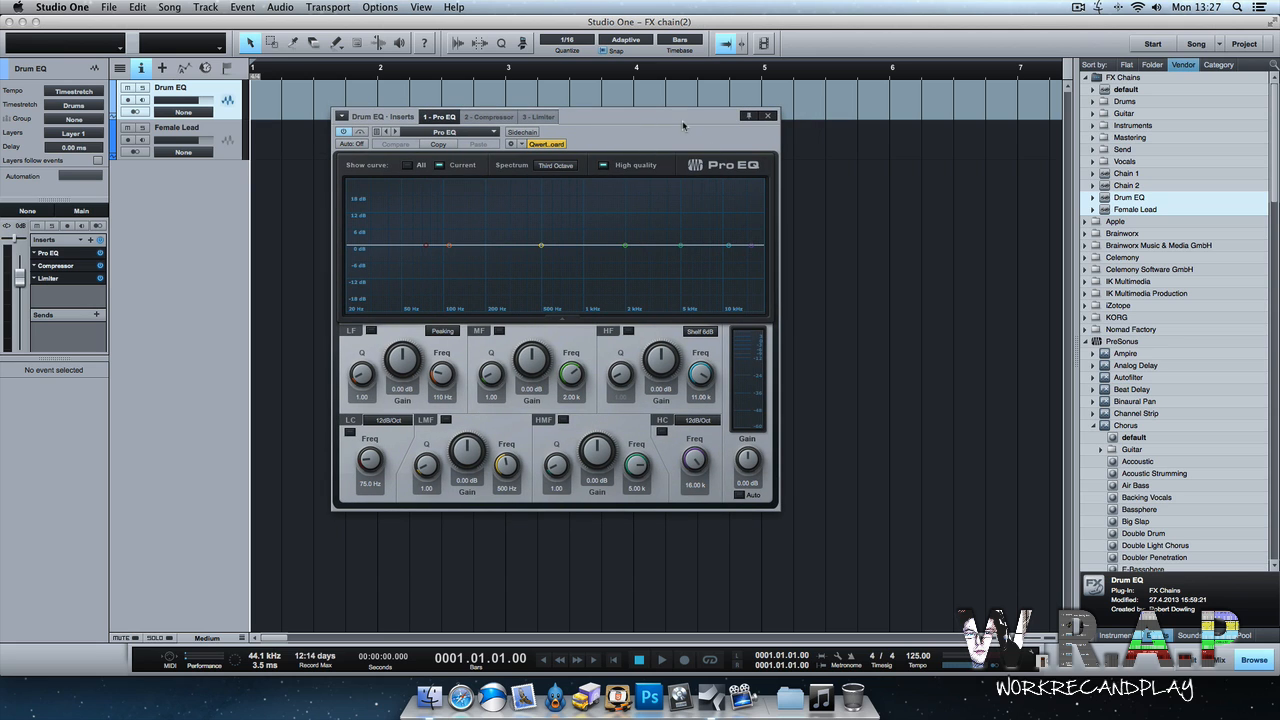
left_click_drag(682, 120, 625, 183)
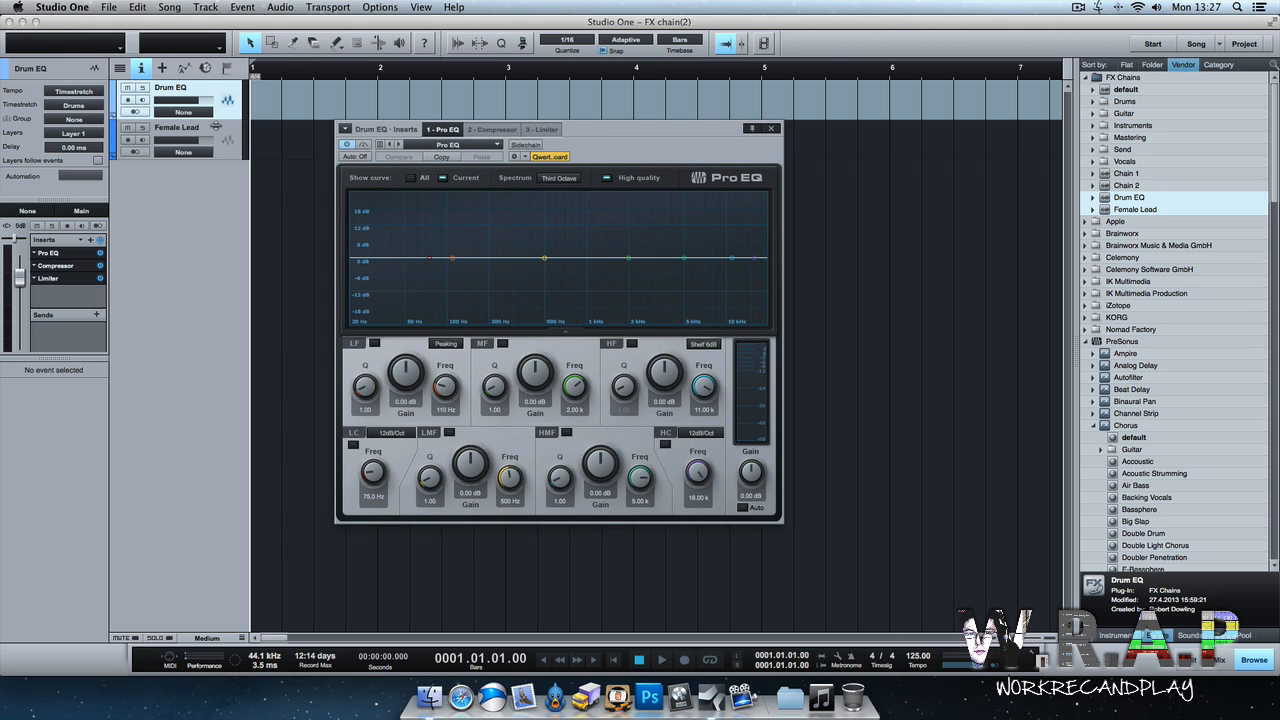
left_click_drag(426, 262, 417, 259)
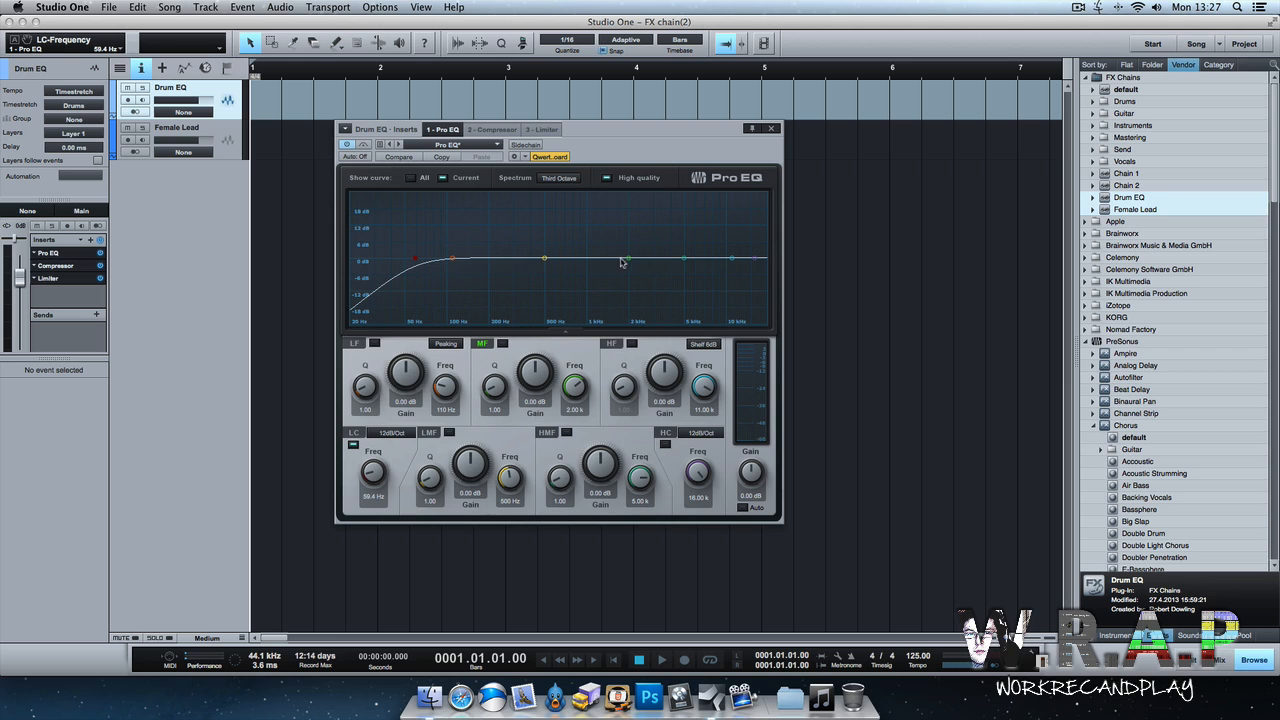
left_click_drag(753, 262, 720, 260)
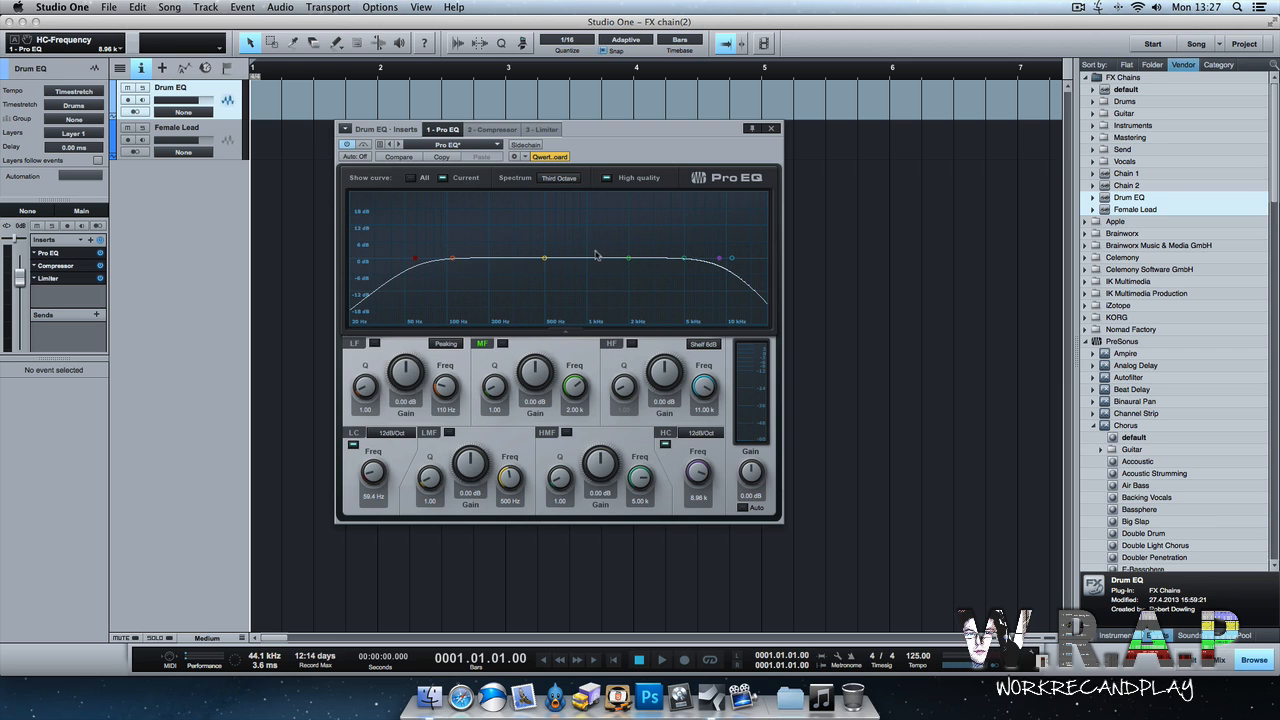
left_click_drag(629, 259, 638, 246)
left_click_drag(544, 258, 520, 273)
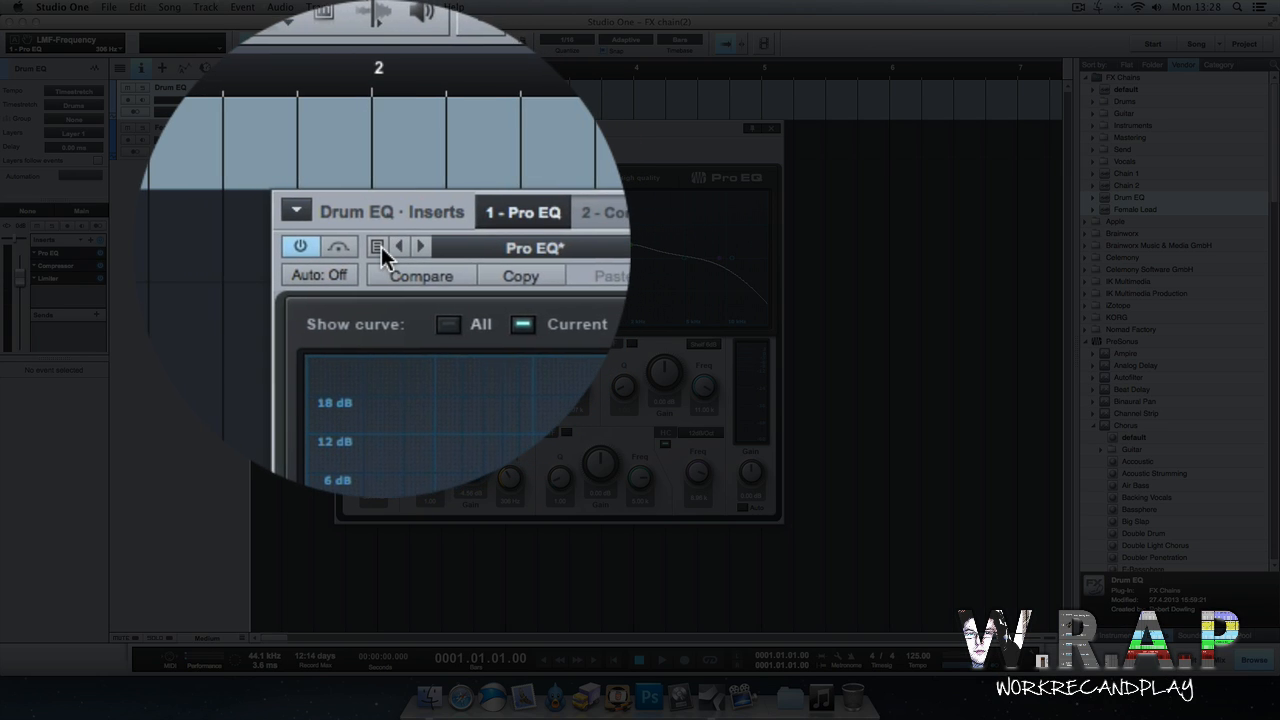
Store the Pro EQ settings as a new preset named Kick.
left_click(338, 235)
left_click(385, 157)
type("Kick")
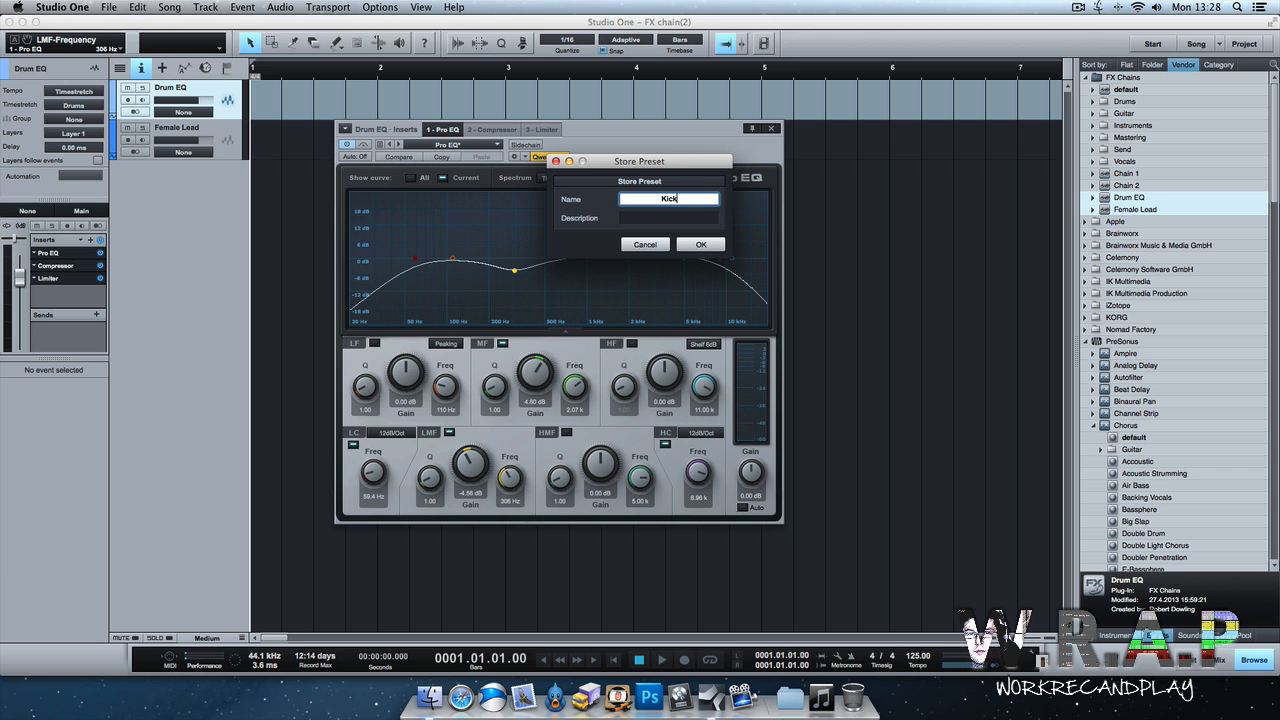
key("Return")
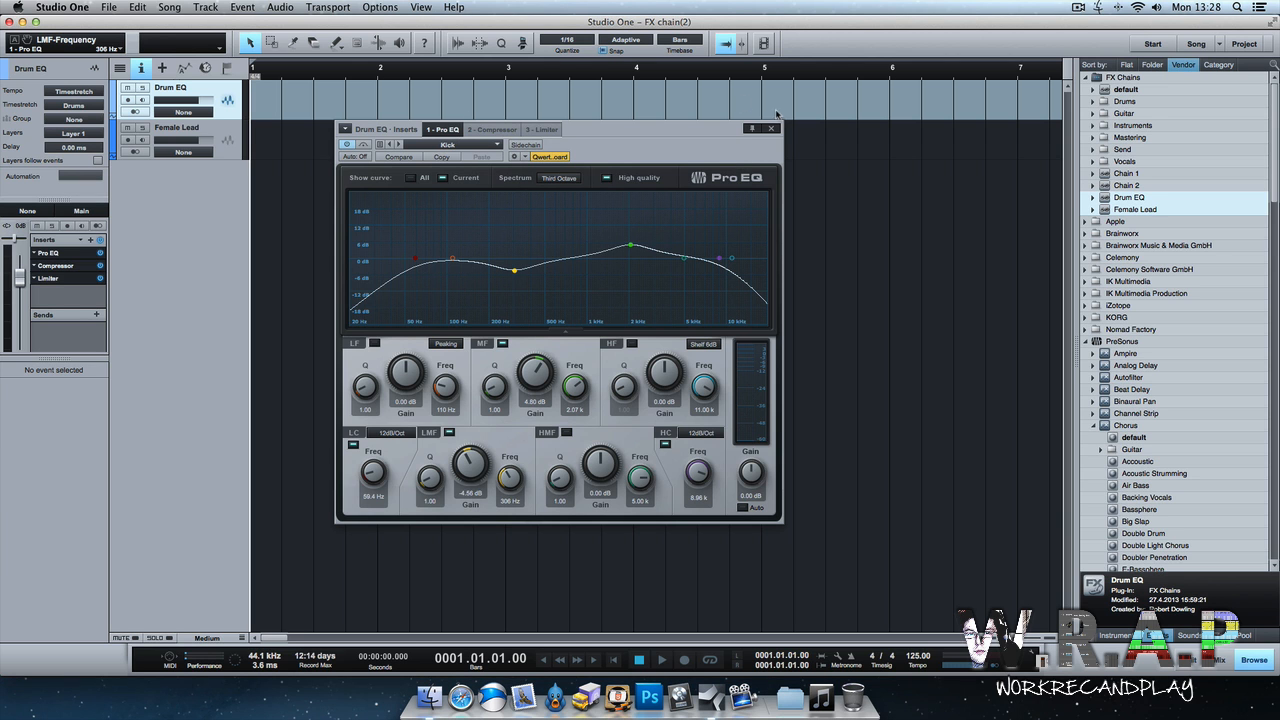
Switch to the Drum EQ chain's Compressor and load the Drums preset BD - Tight.
left_click(492, 129)
left_click(469, 144)
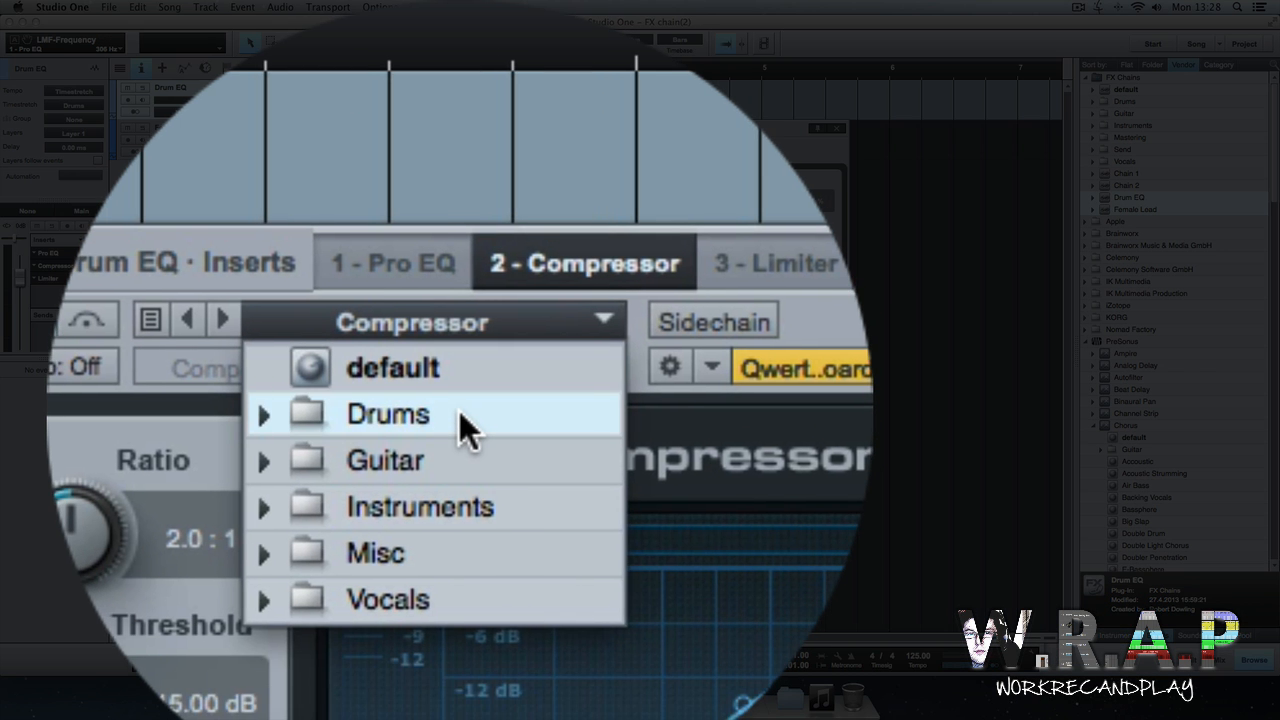
left_click(463, 380)
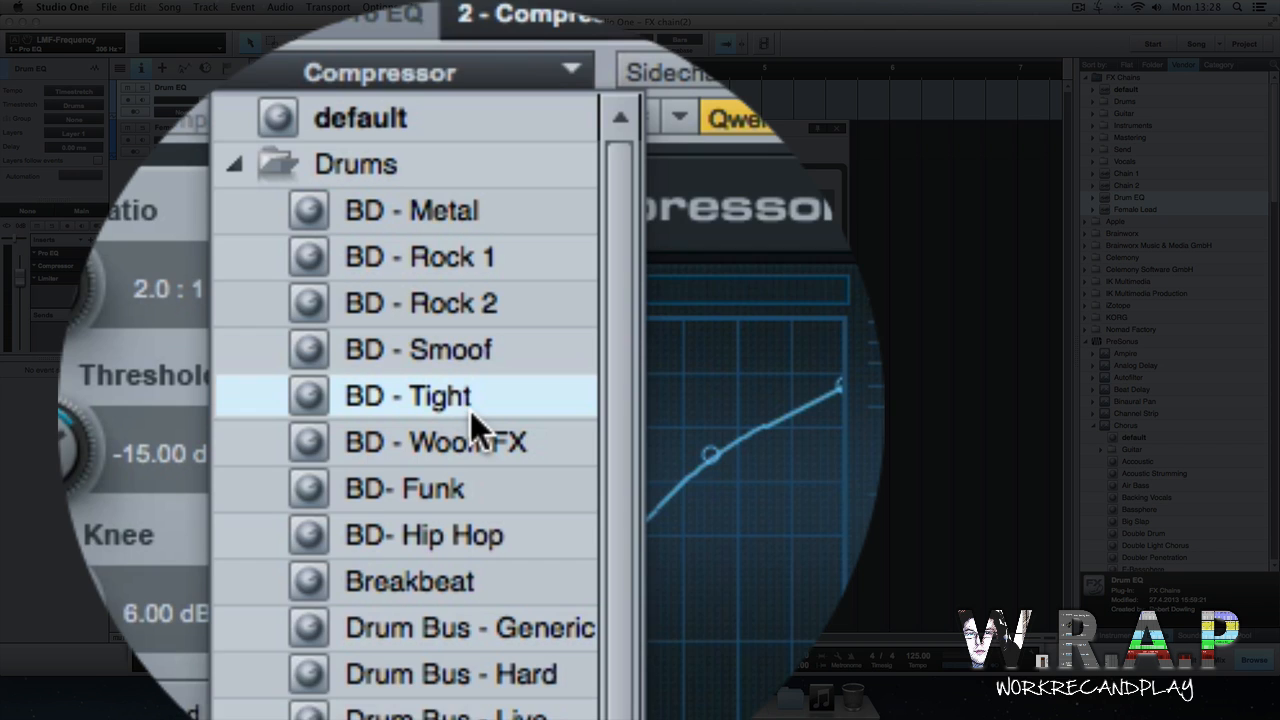
left_click(470, 405)
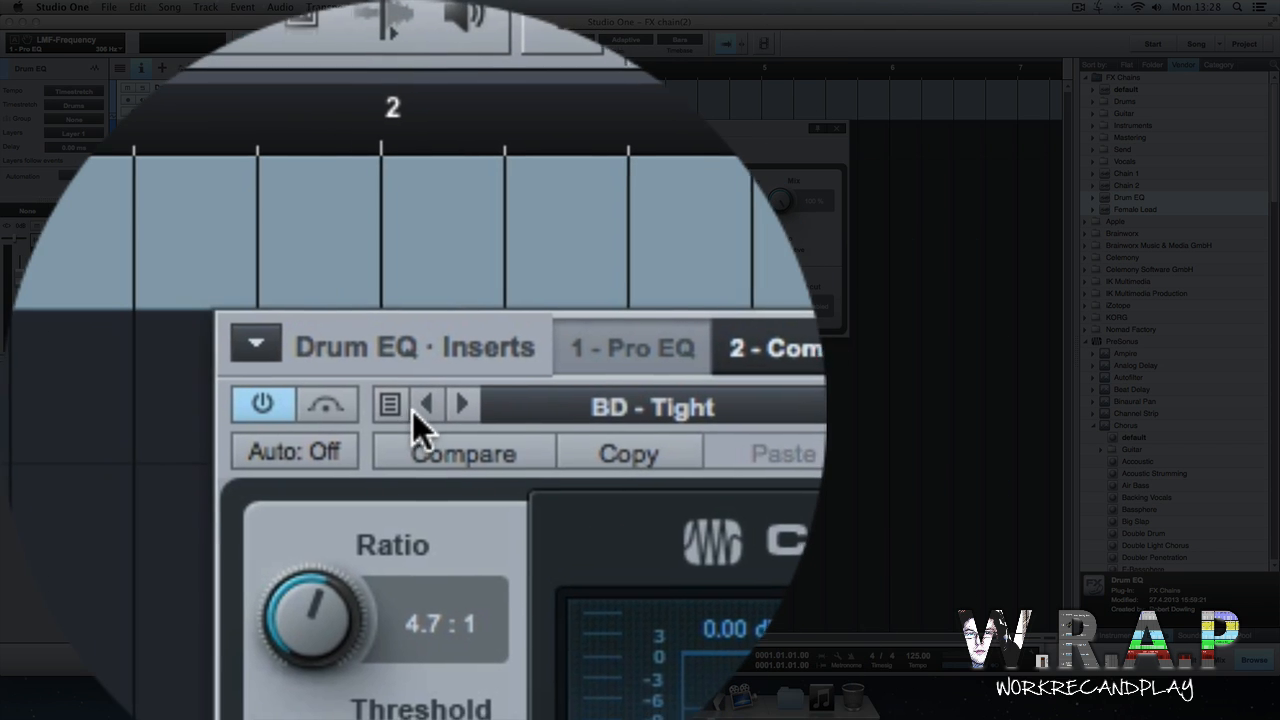
Confirm the BD - Tight preset on the Compressor and store it as a new preset named Kick.
left_click(395, 407)
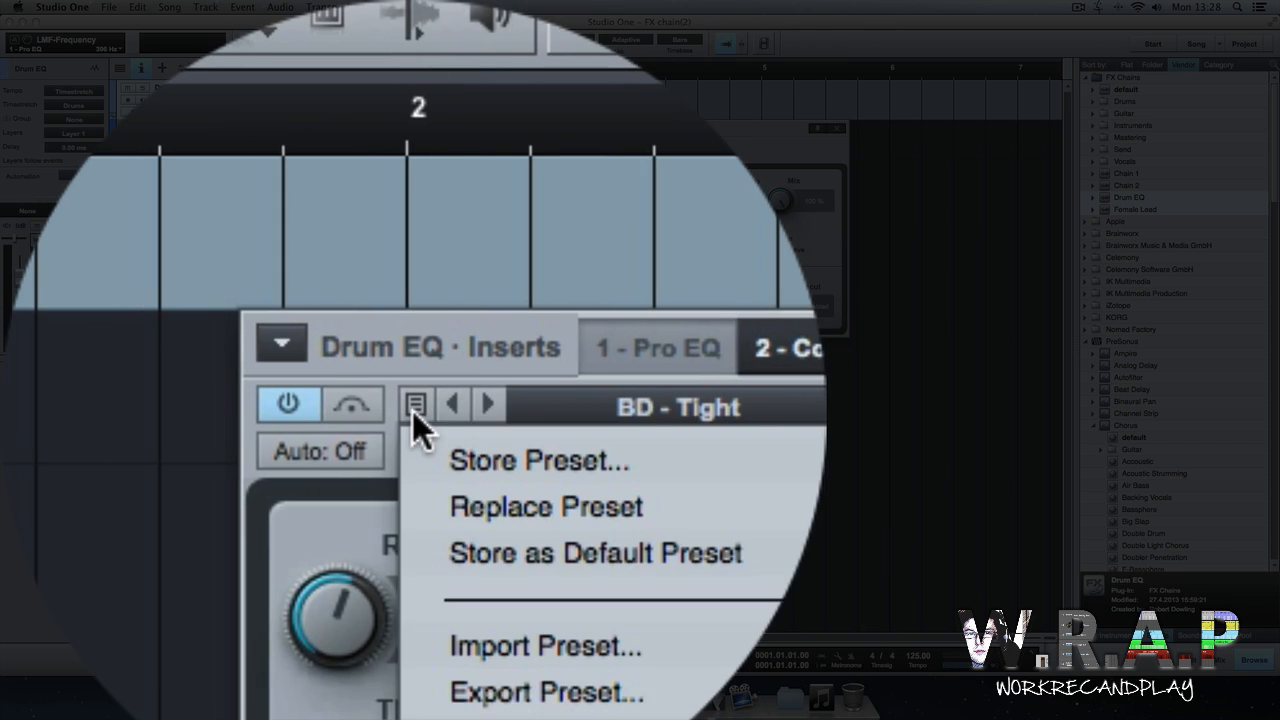
left_click(400, 161)
type("Kick")
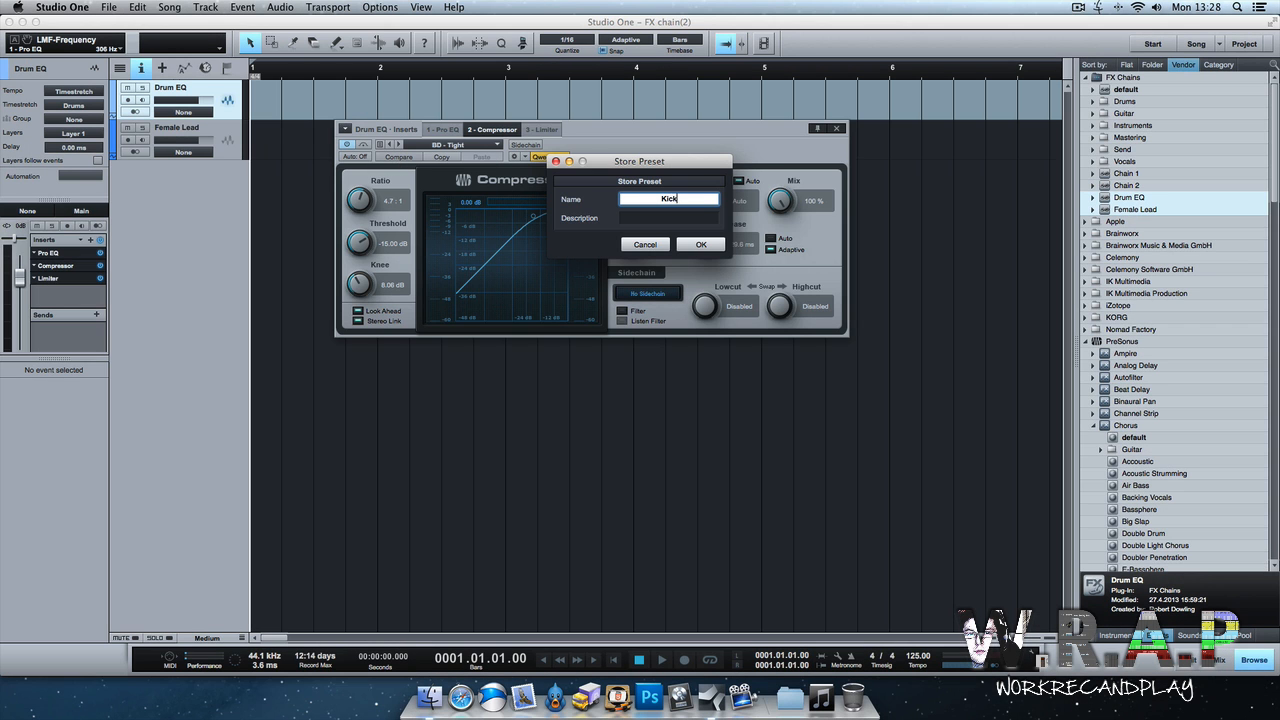
key("Return")
Switch to the chain's Limiter and load its Clean Up preset.
left_click(535, 129)
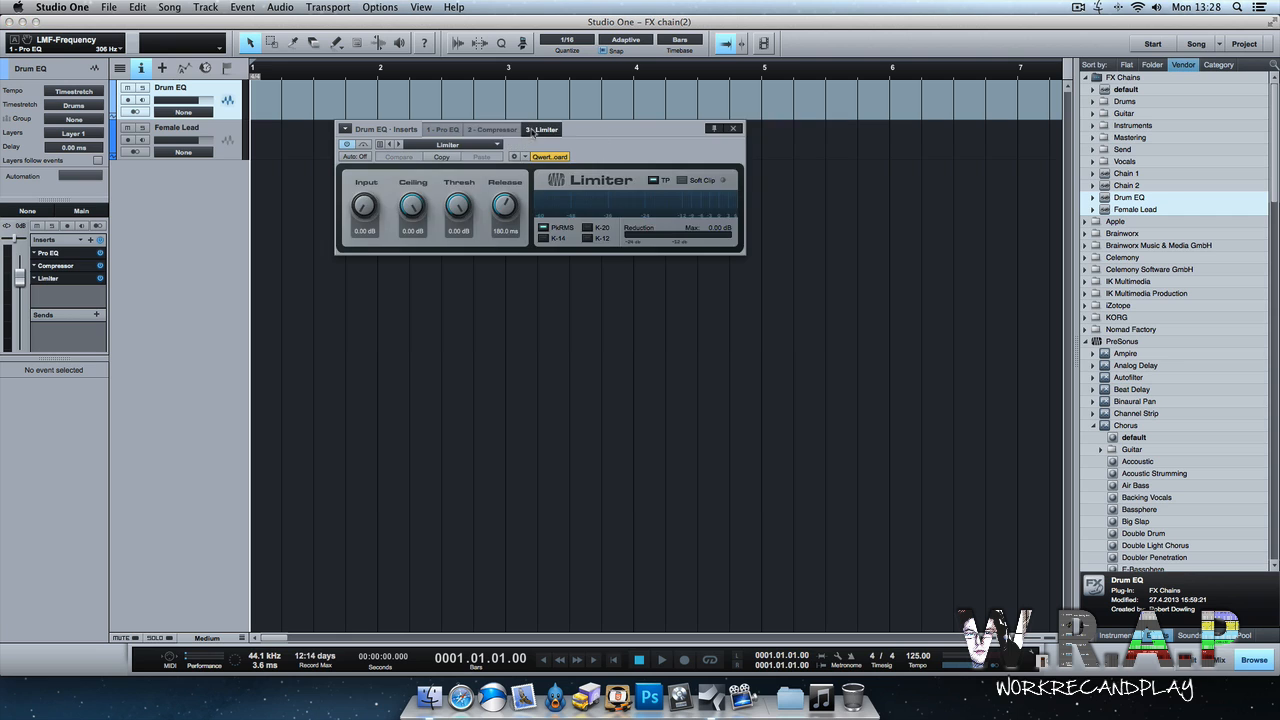
left_click(474, 147)
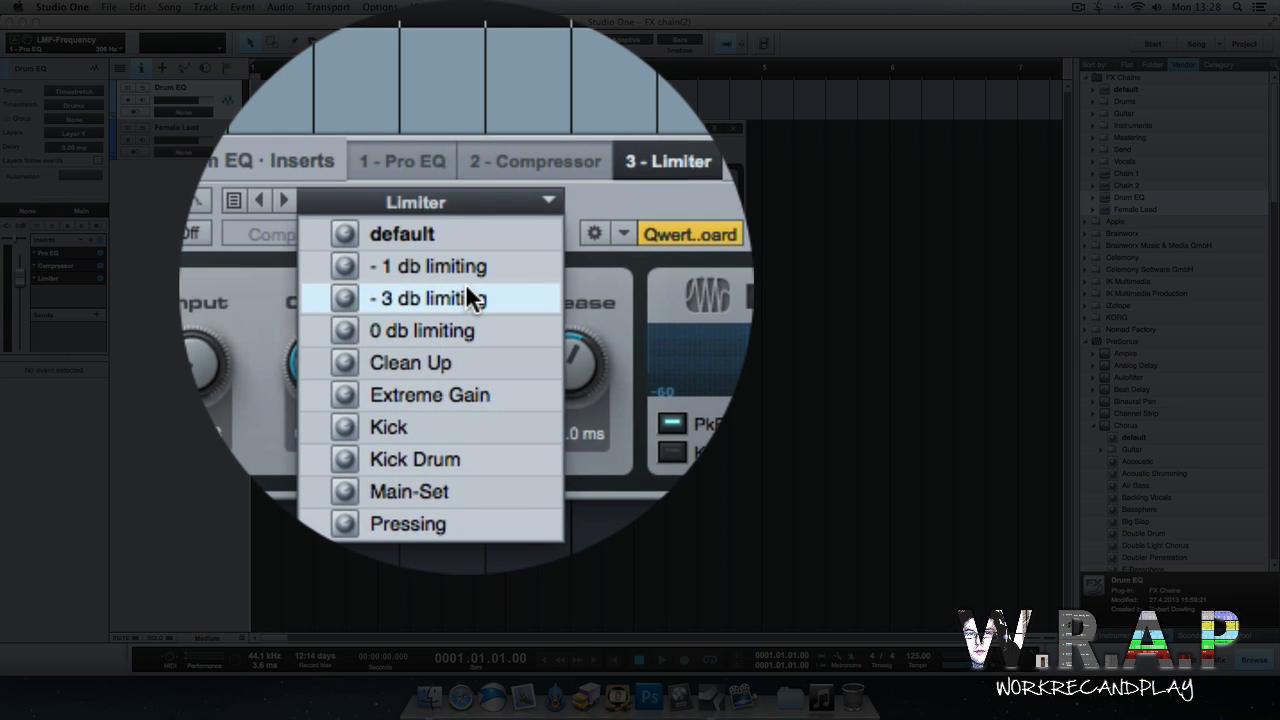
left_click(465, 287)
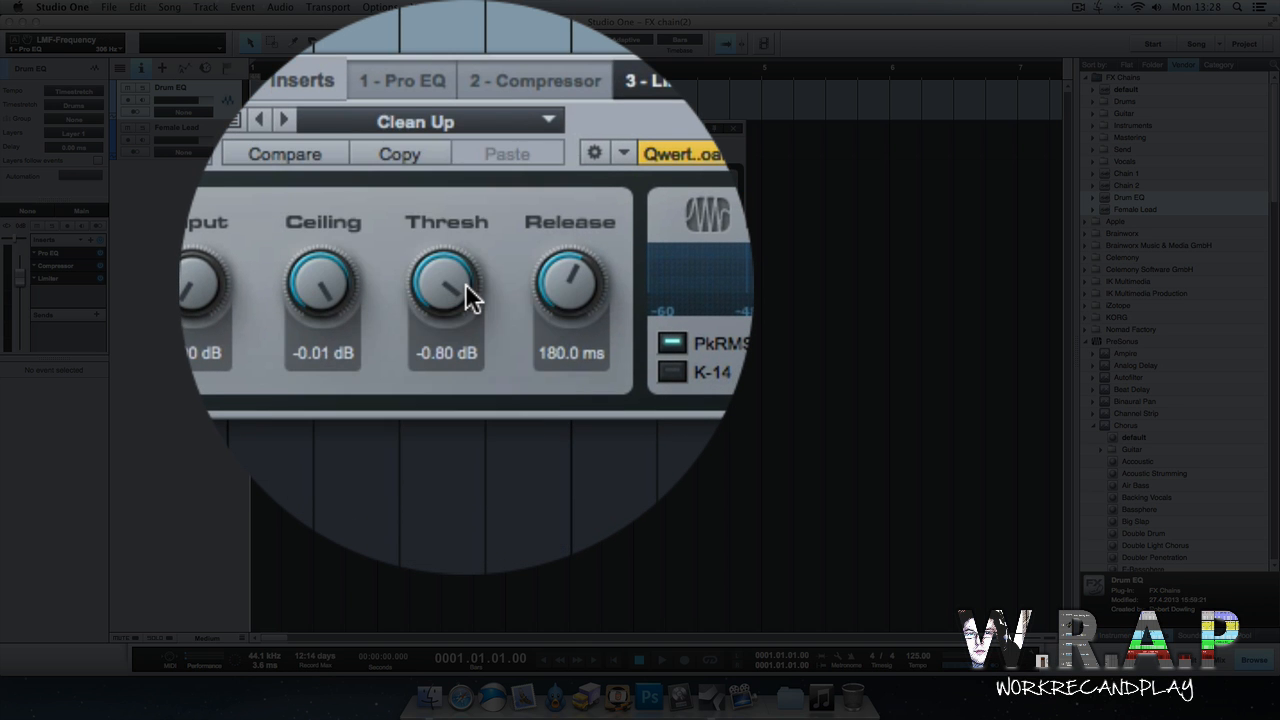
Store the Limiter settings as a new preset named Kick.
left_click(380, 284)
left_click(407, 321)
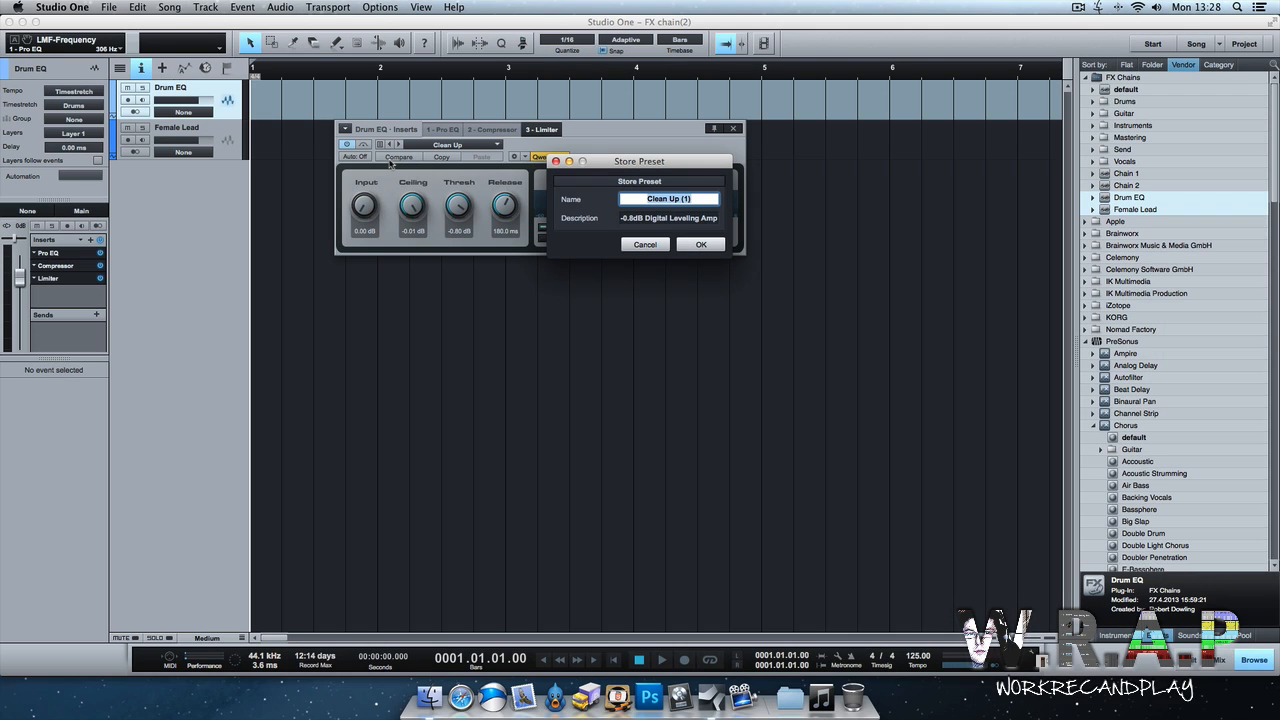
type("Kick")
key("Return")
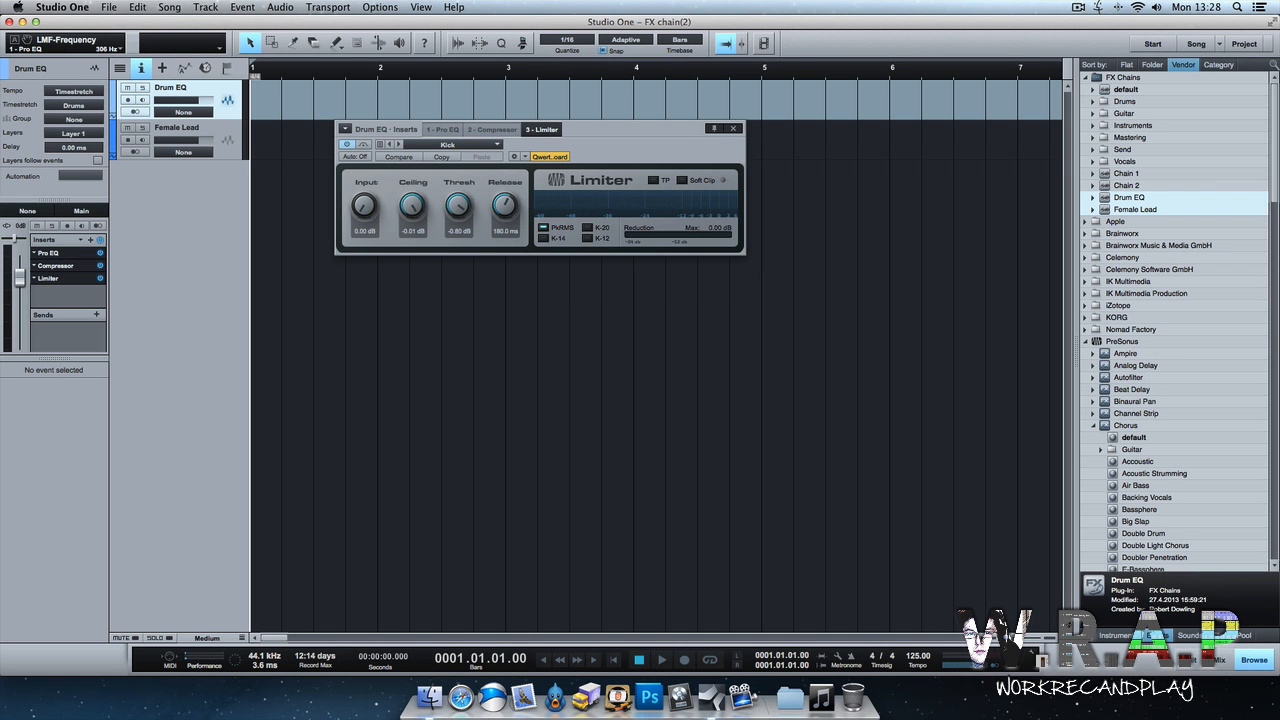
Close the insert window and store the track's insert chain as a new FX chain named Kick.
left_click(733, 128)
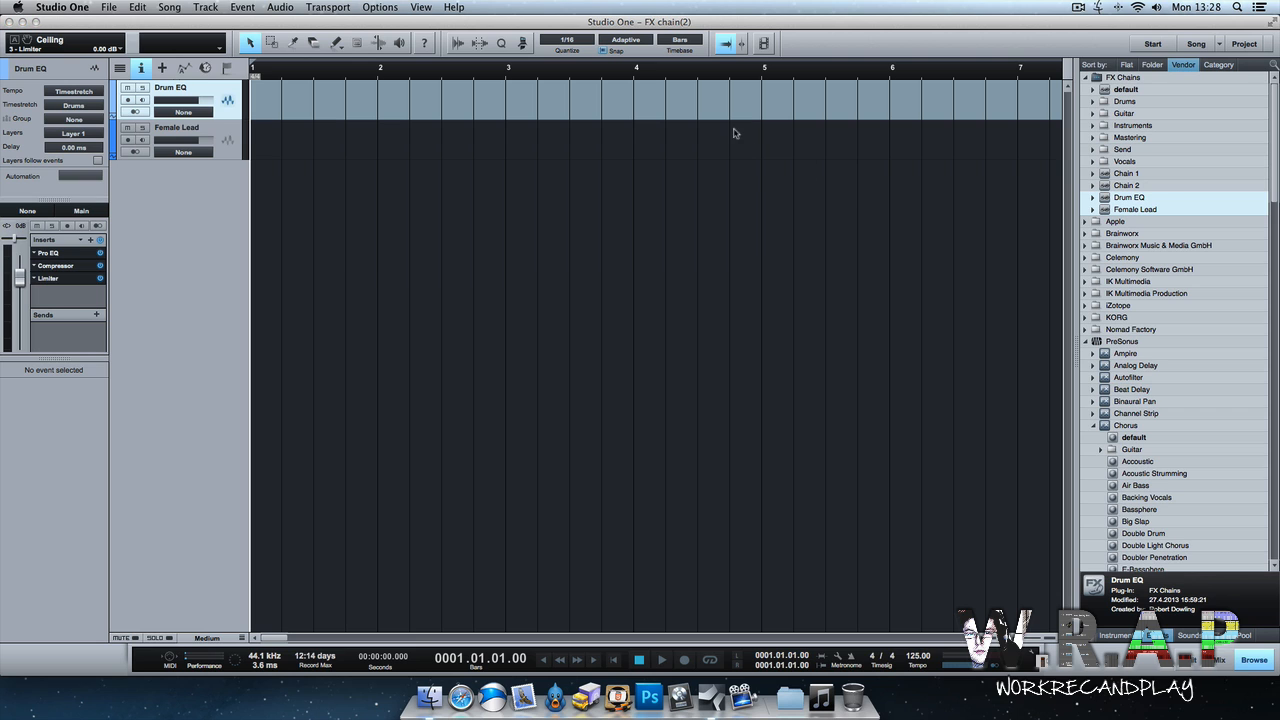
left_click(81, 240)
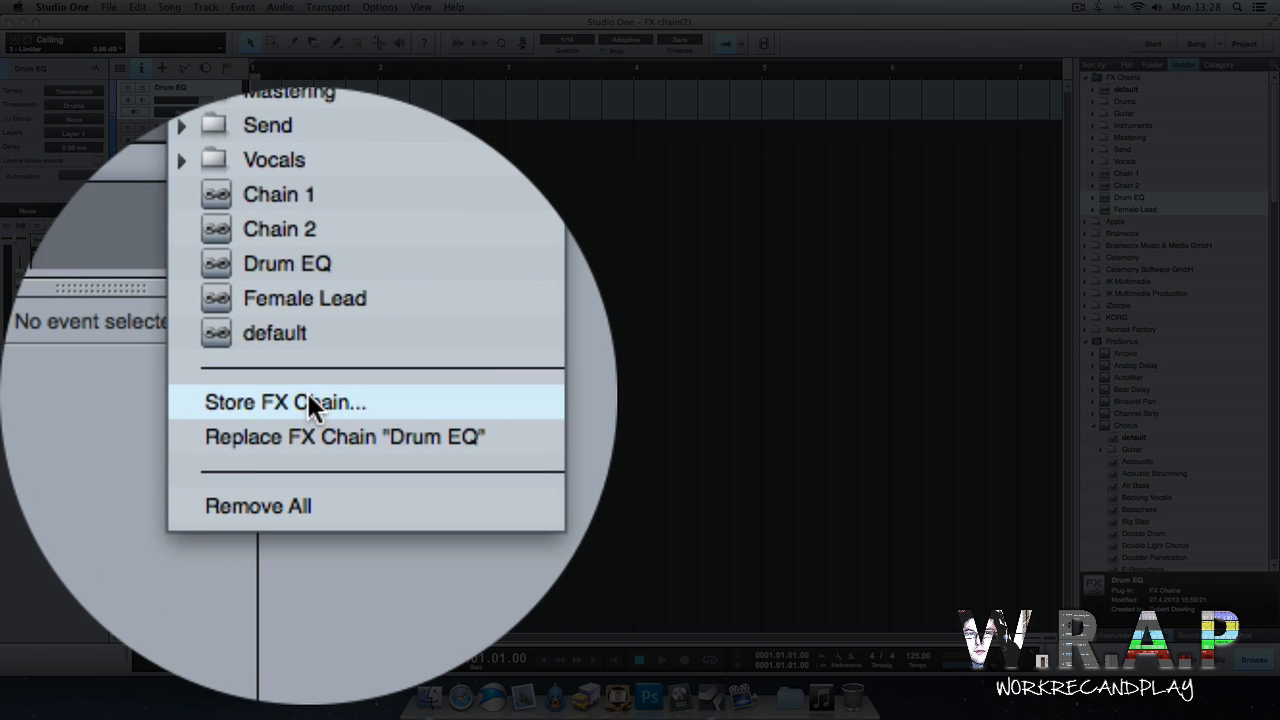
left_click(309, 396)
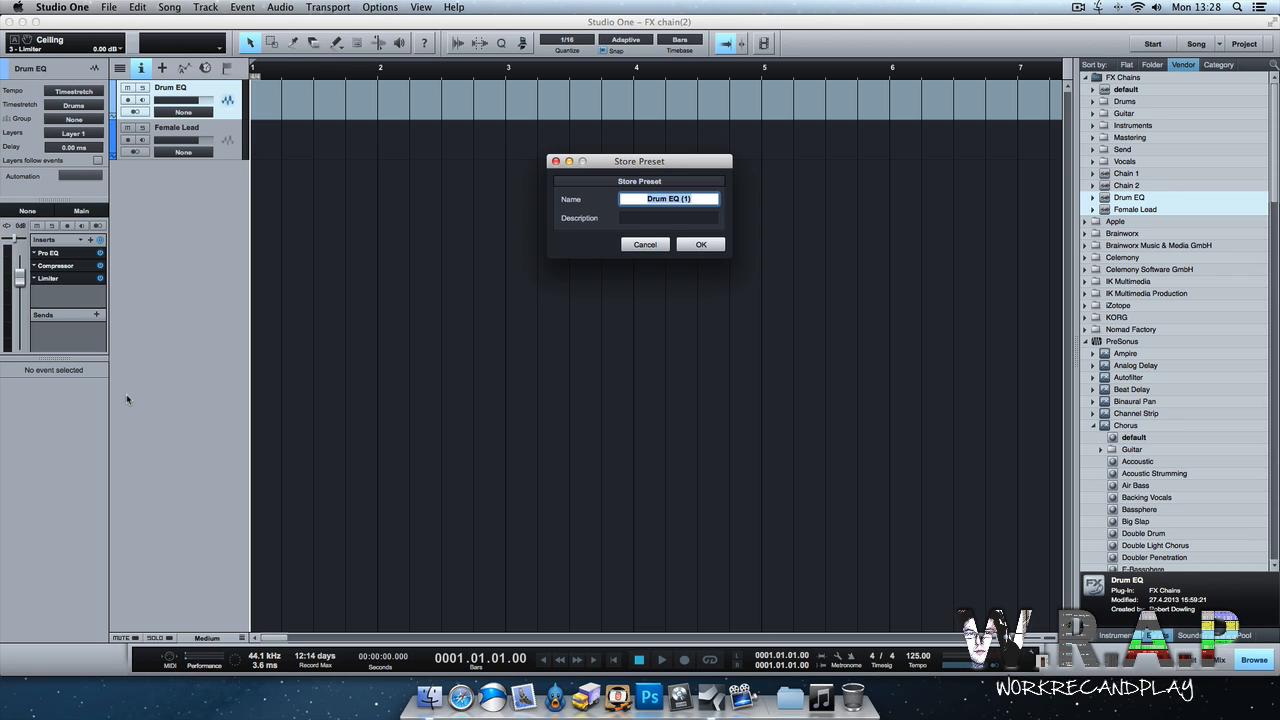
type("Kick")
key("Return")
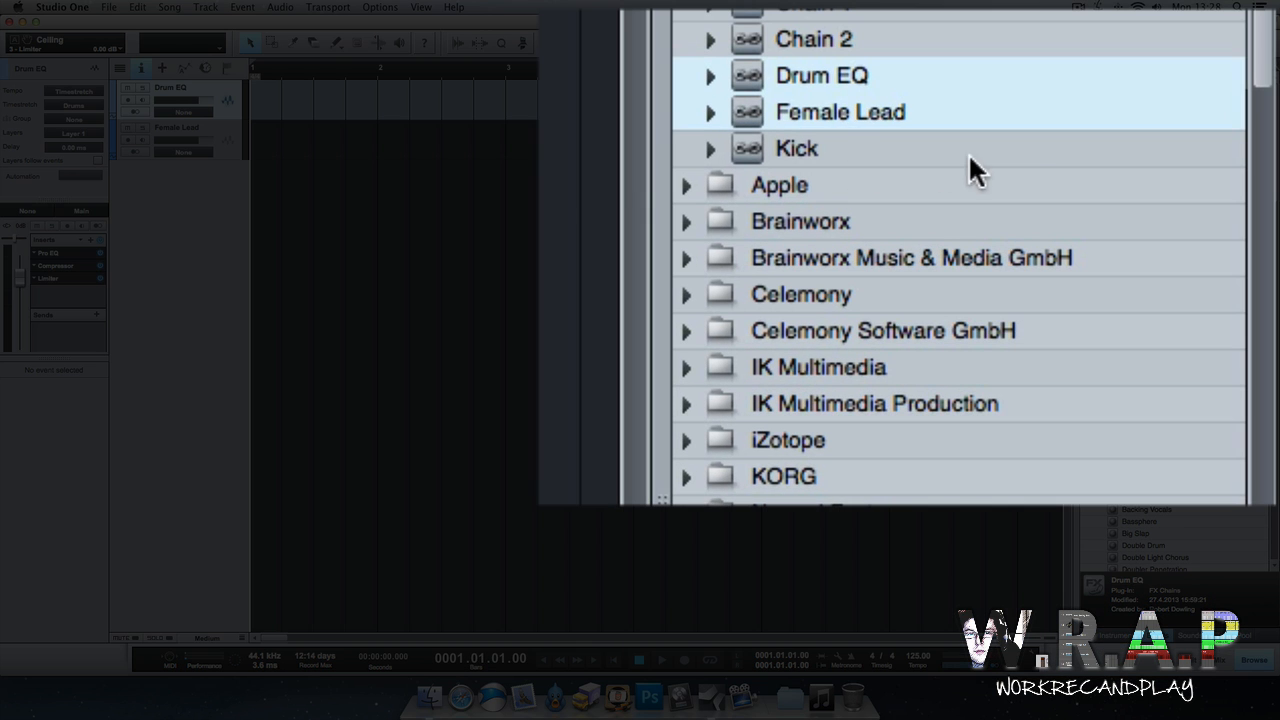
Refresh the browser and expand the Kick FX chain to review its Pro EQ, Compressor and Limiter entries.
left_click(1195, 221)
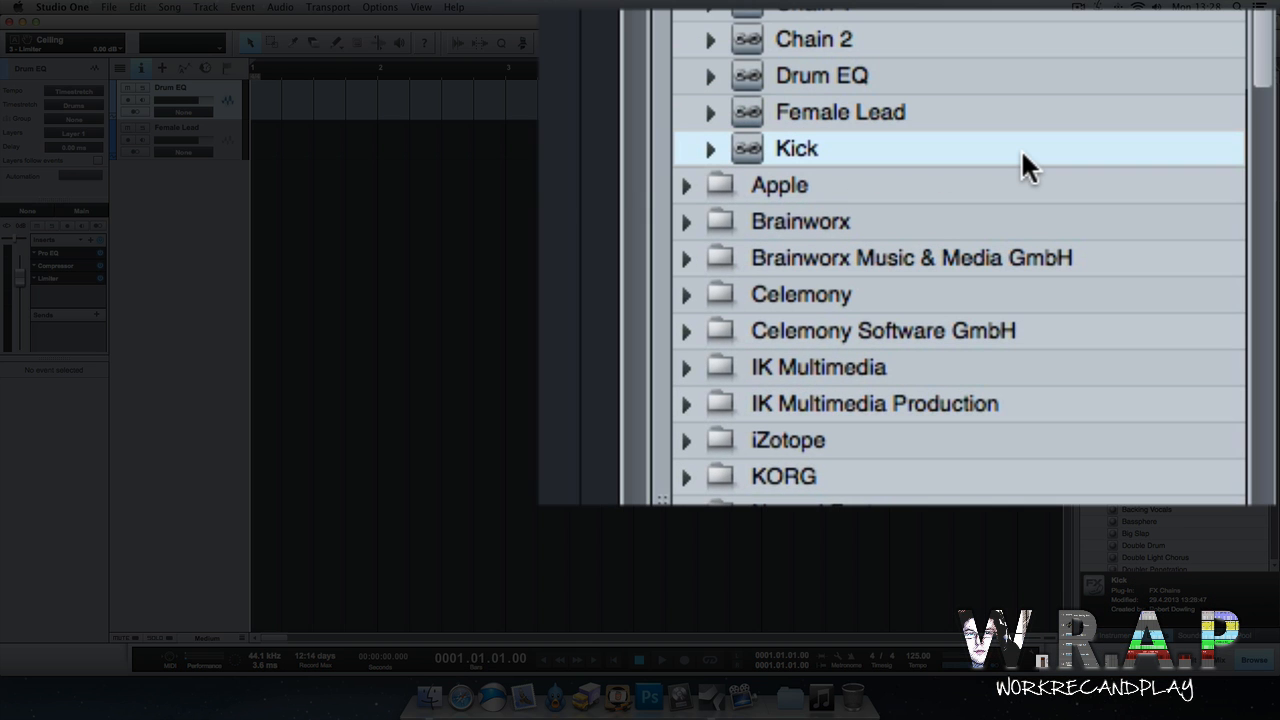
right_click(1021, 149)
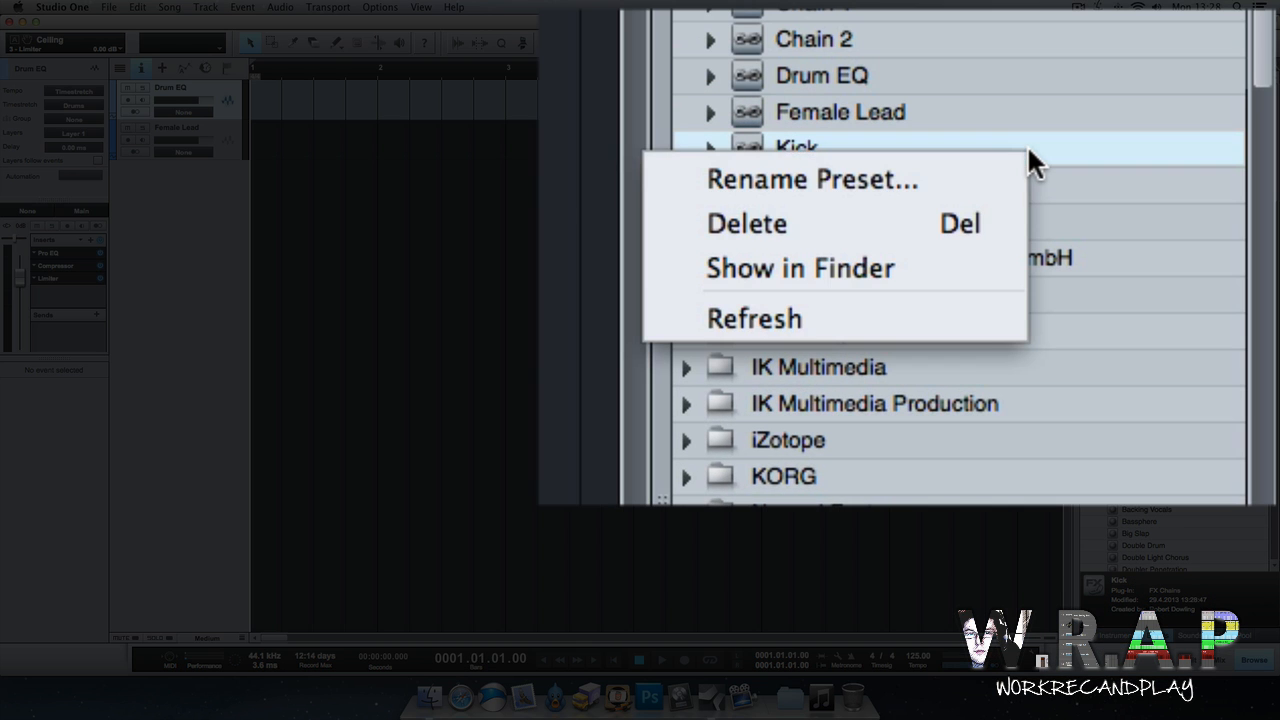
left_click(974, 302)
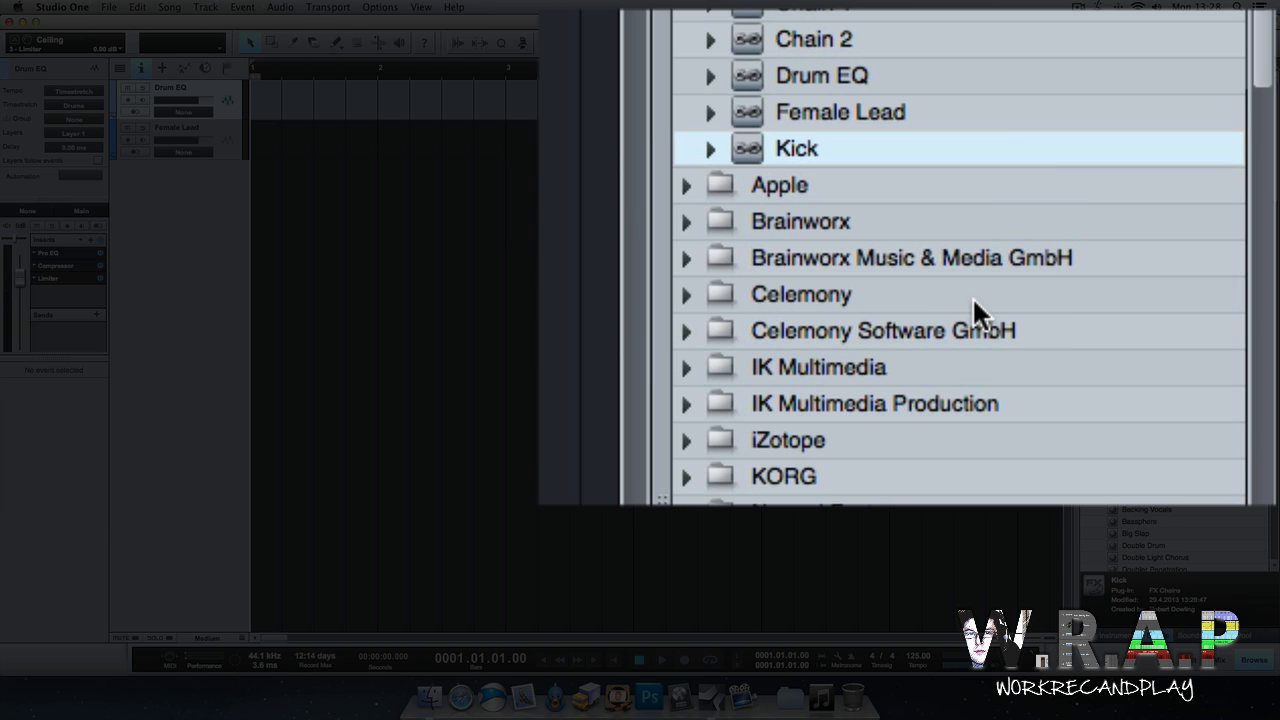
left_click(711, 149)
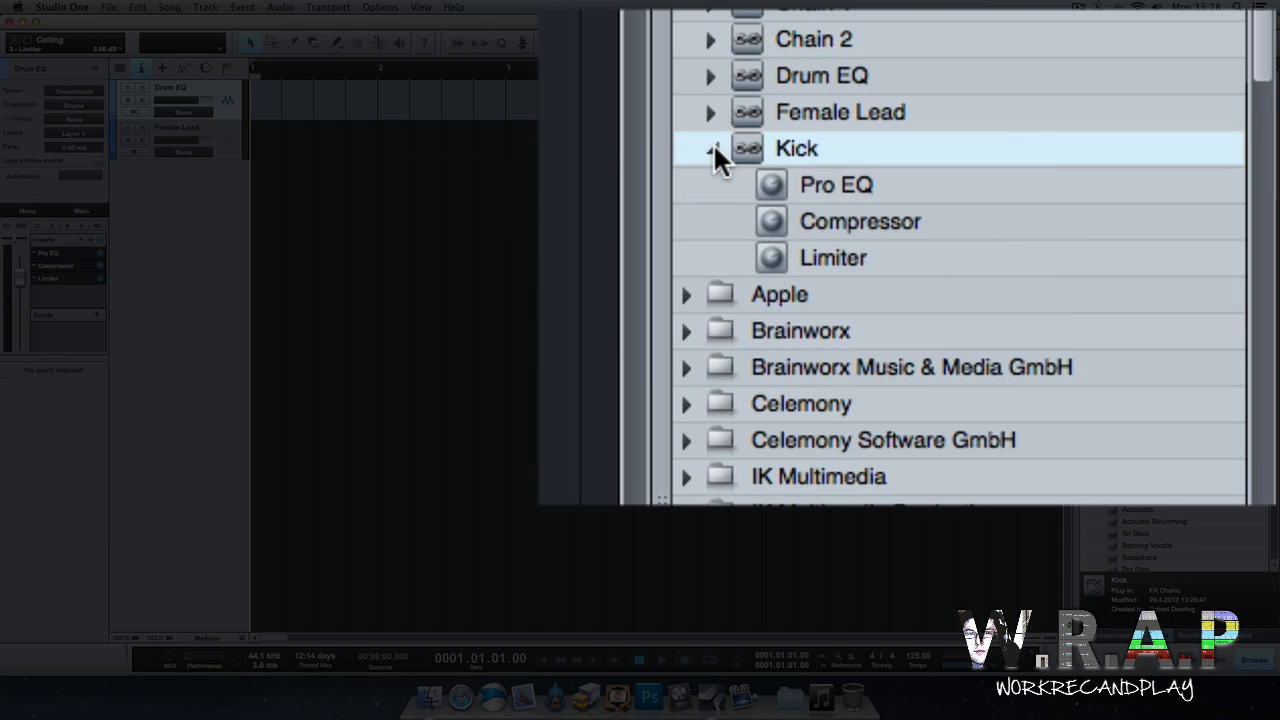
left_click(887, 182)
left_click(893, 216)
left_click(895, 255)
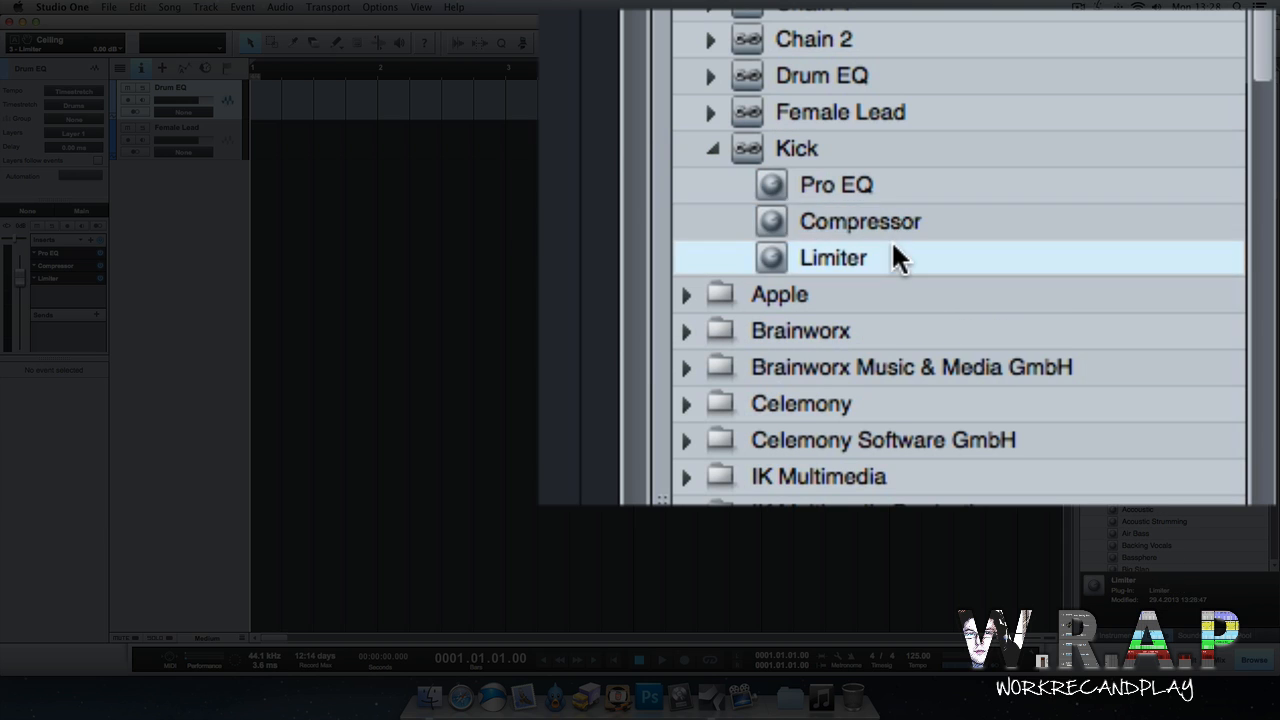
Drag the Kick FX chain from the browser into the arrangement to create a new Kick track.
left_click(830, 145)
left_click(821, 187)
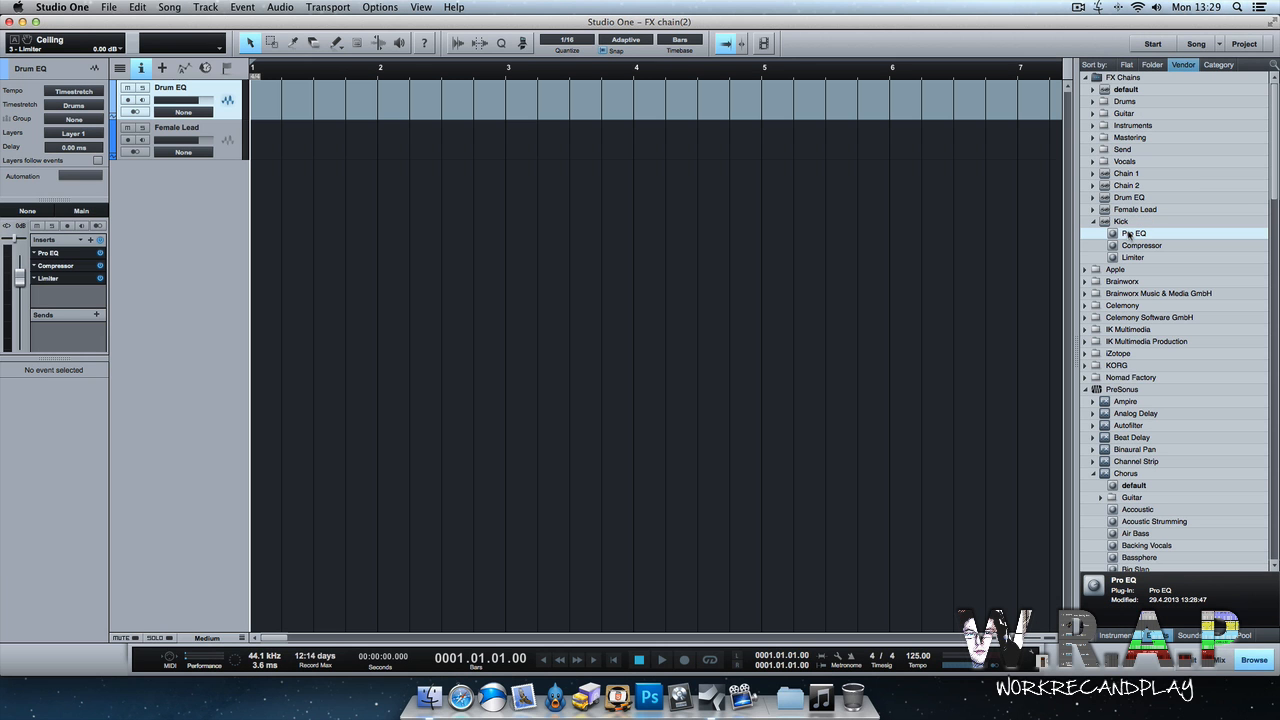
left_click_drag(1129, 234, 1160, 252)
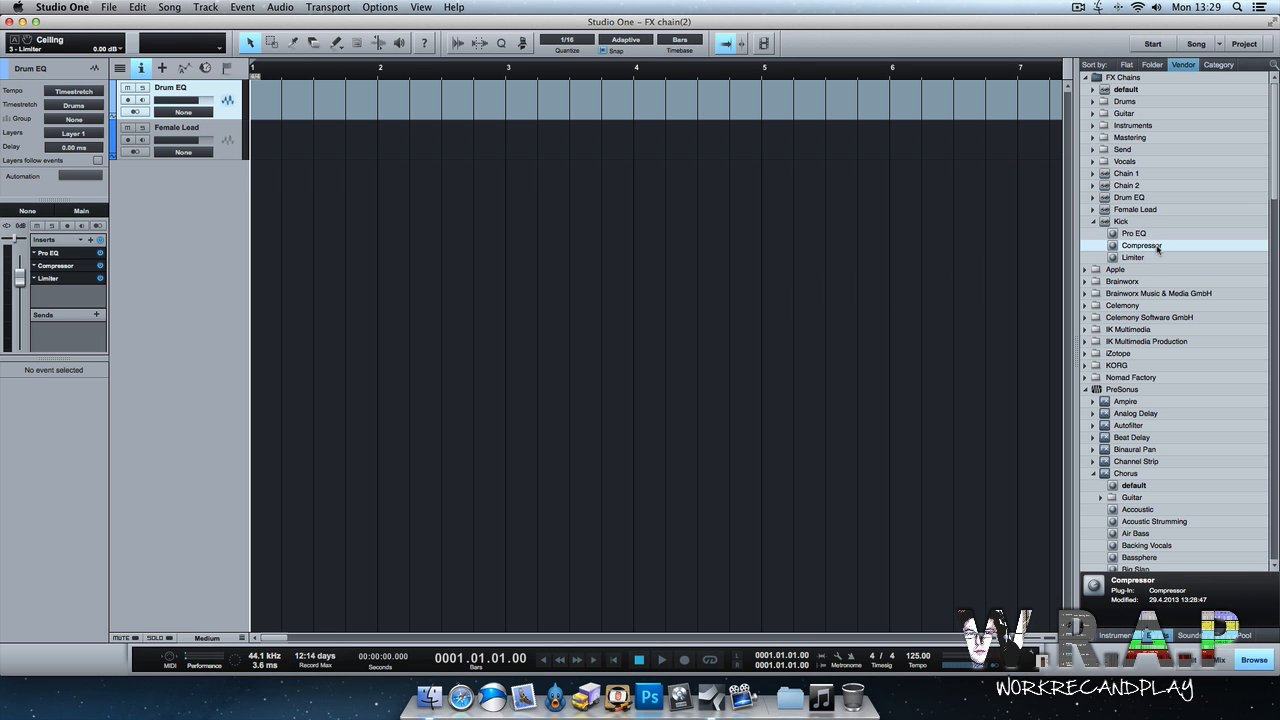
left_click(1118, 222)
left_click_drag(1115, 222, 172, 190)
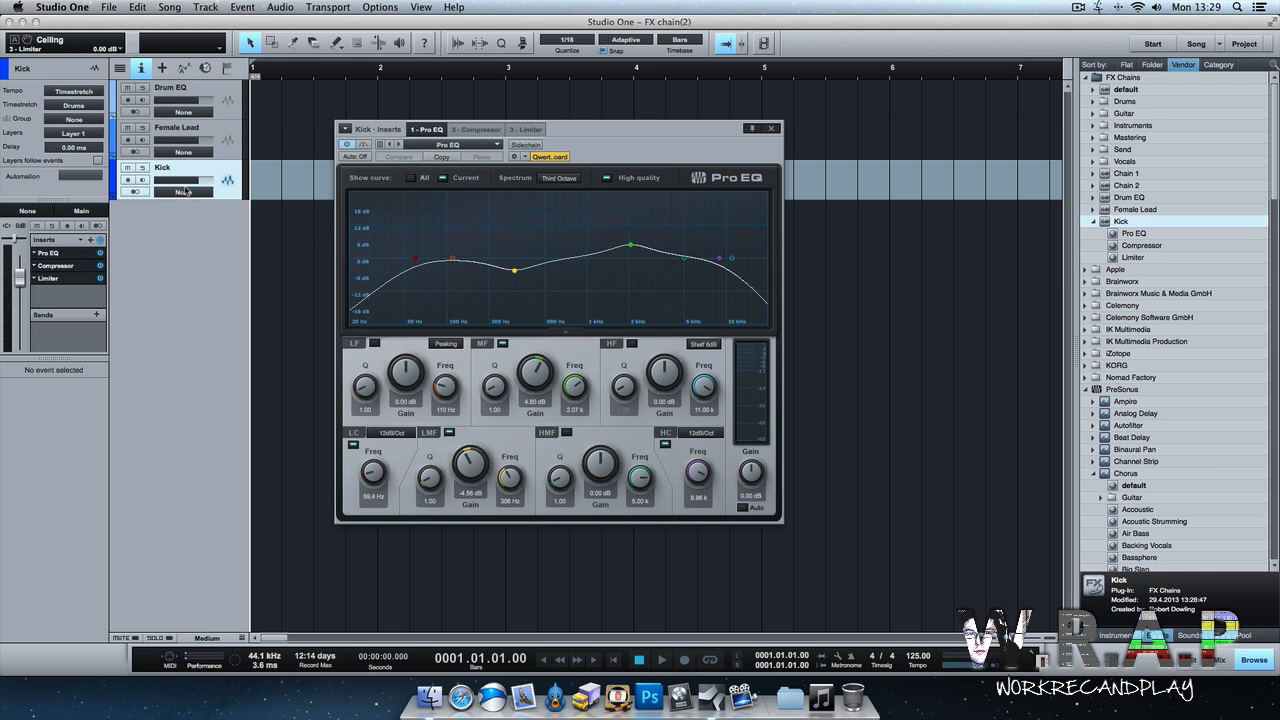